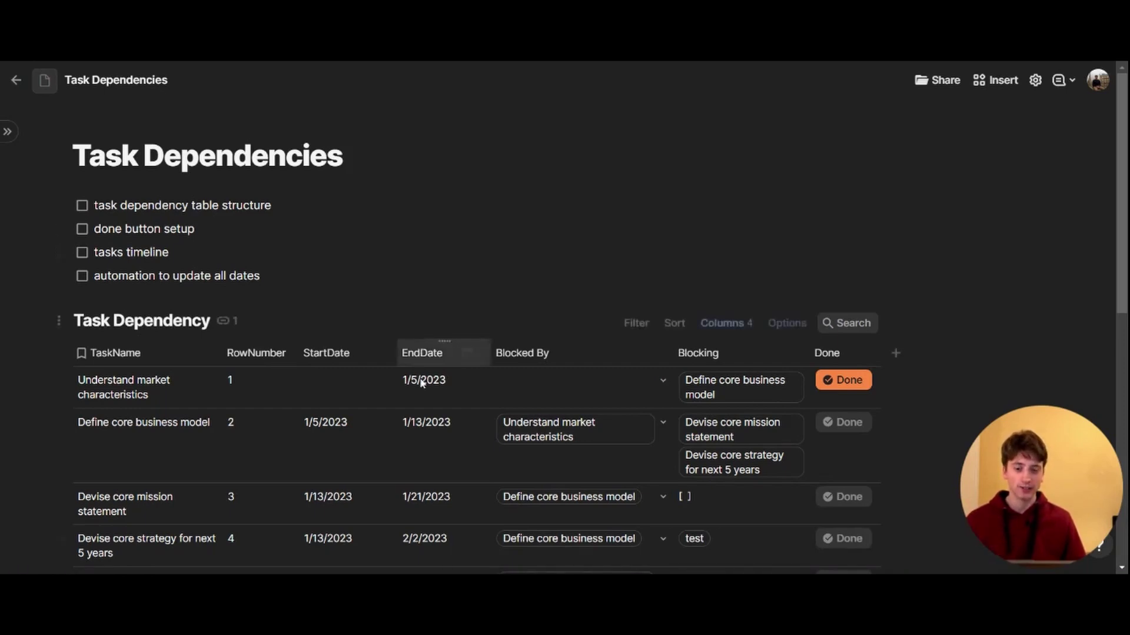
{"action": "scroll", "coordinate": [571, 392], "scroll_direction": "down", "scroll_amount": 1}
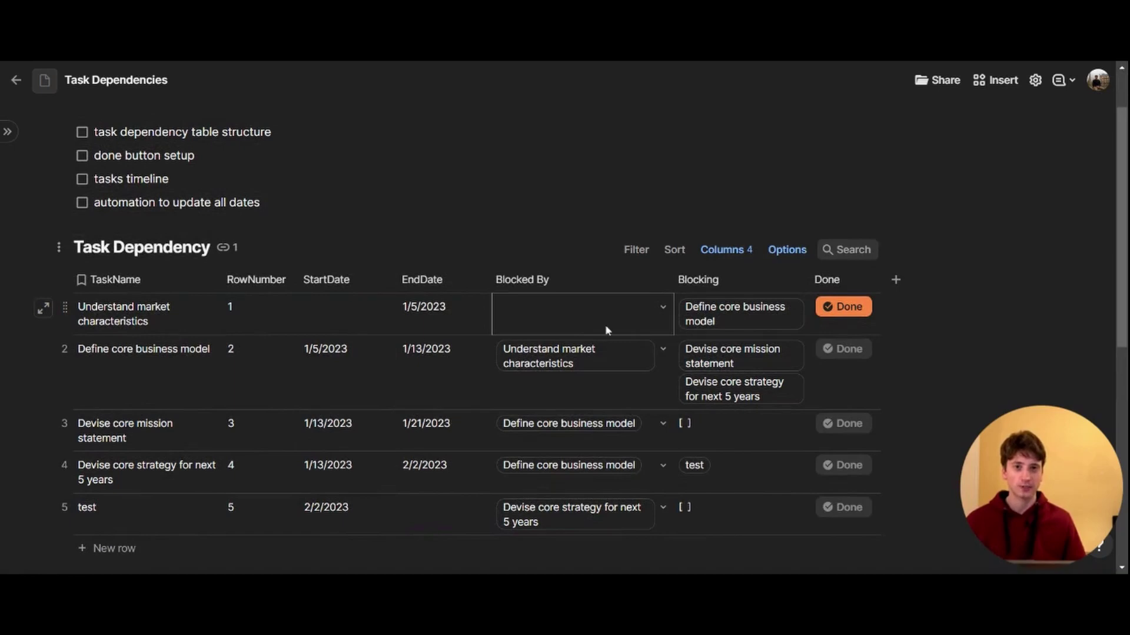
{"action": "scroll", "coordinate": [605, 325], "scroll_direction": "up", "scroll_amount": 1}
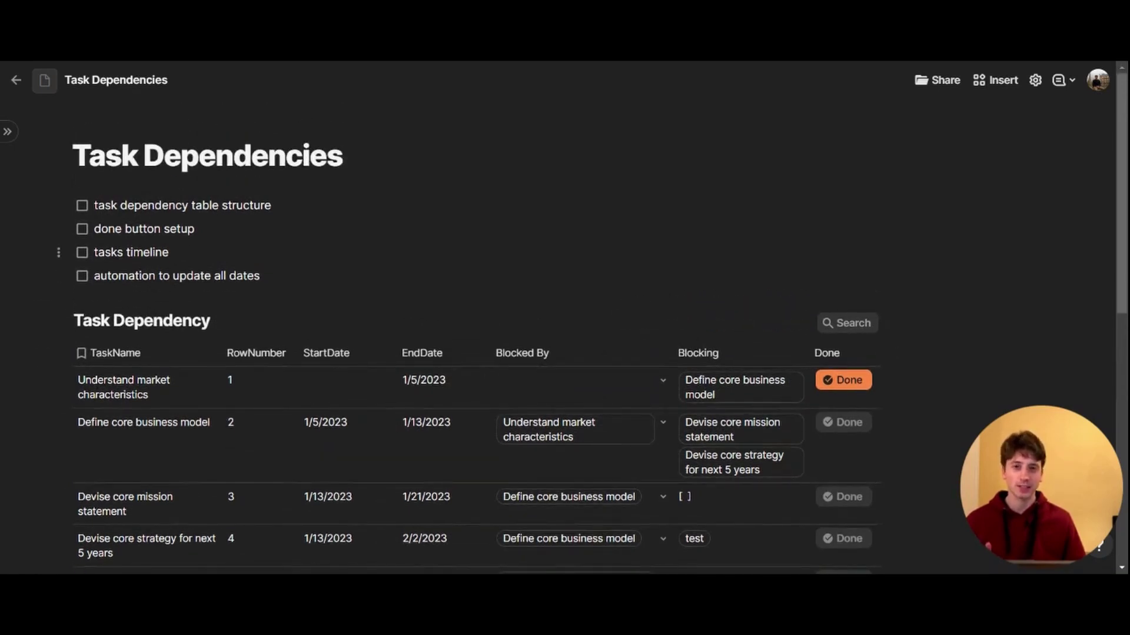
{"action": "scroll", "coordinate": [852, 392], "scroll_direction": "down", "scroll_amount": 1}
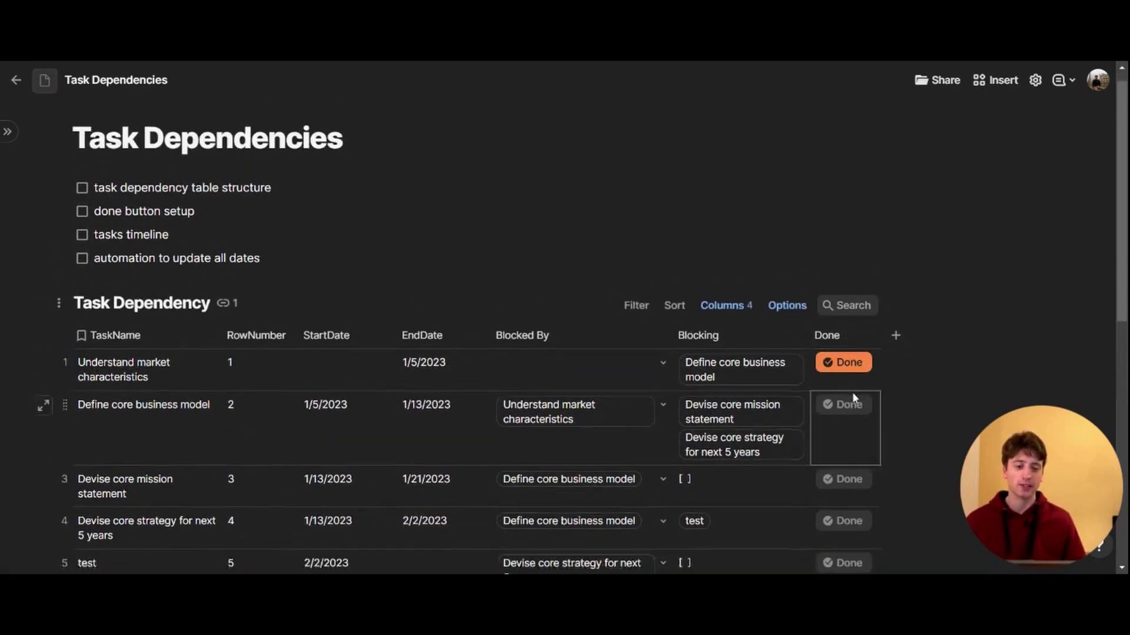
{"action": "scroll", "coordinate": [852, 391], "scroll_direction": "down", "scroll_amount": 1}
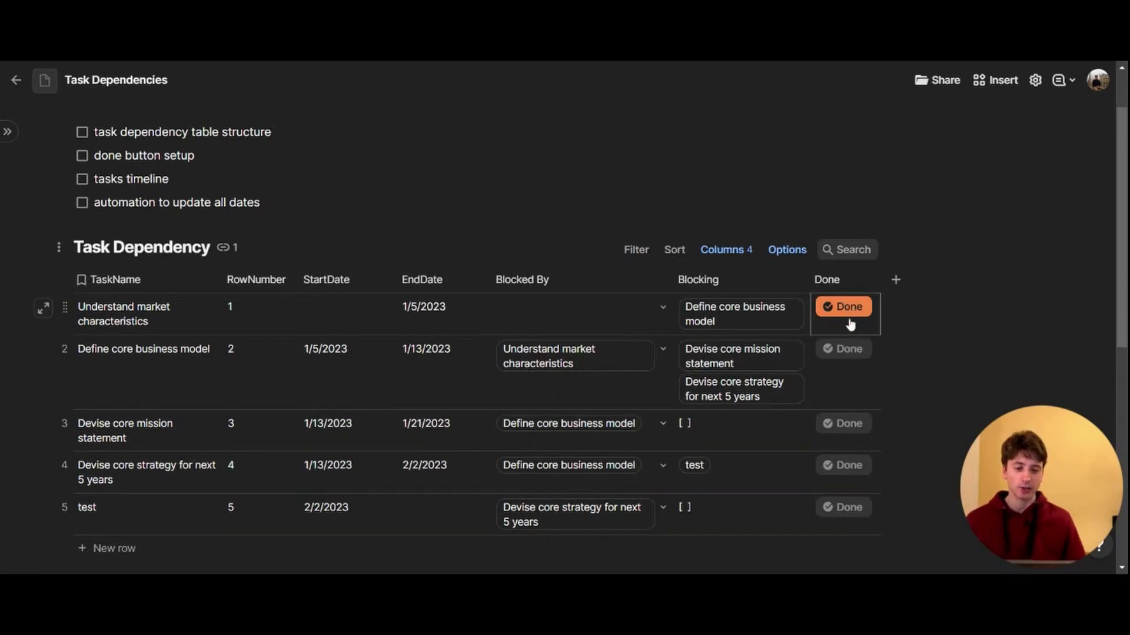
{"action": "left_click", "coordinate": [850, 323]}
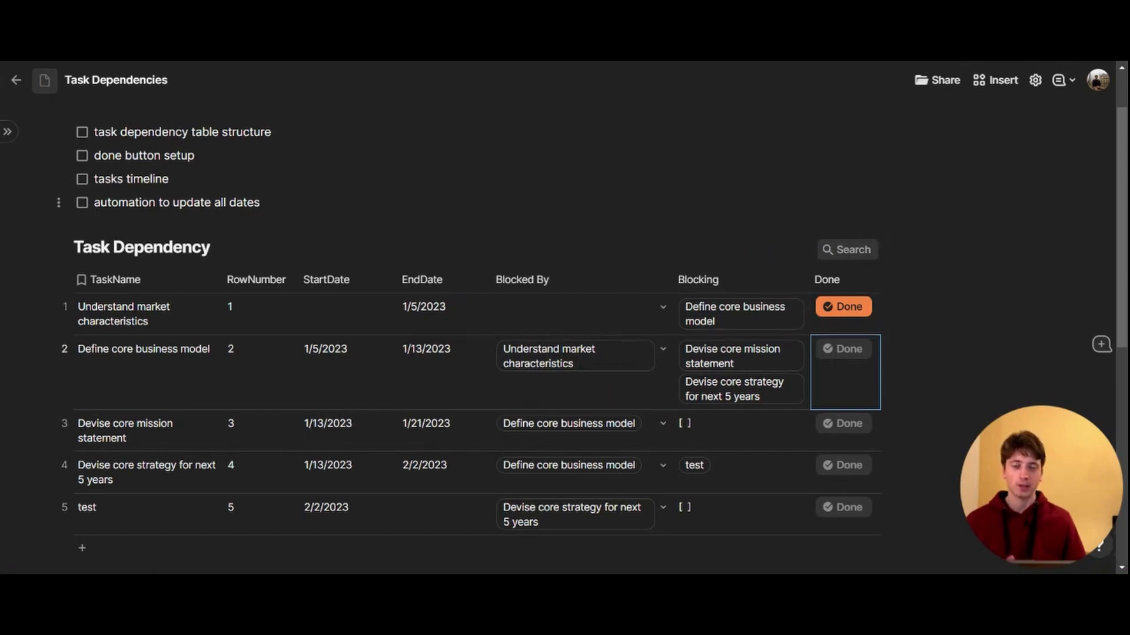
Step: Set the time scale of the TasksTimeline view to Year
{"action": "scroll", "coordinate": [588, 346], "scroll_direction": "down", "scroll_amount": 6}
{"action": "scroll", "coordinate": [617, 353], "scroll_direction": "down", "scroll_amount": 2}
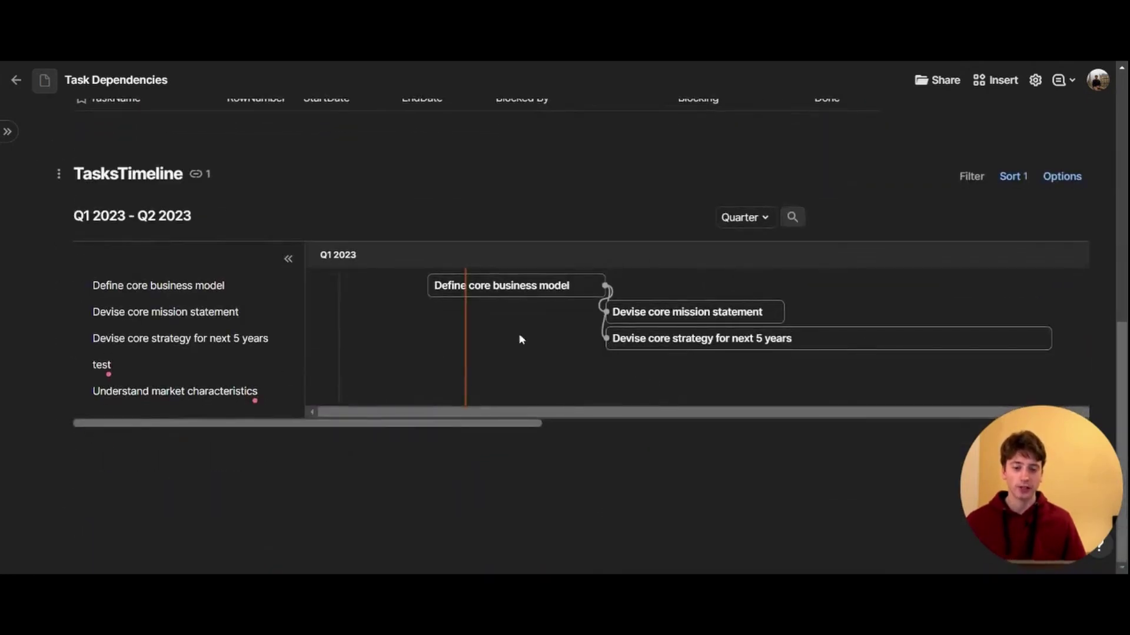
{"action": "left_click", "coordinate": [748, 219]}
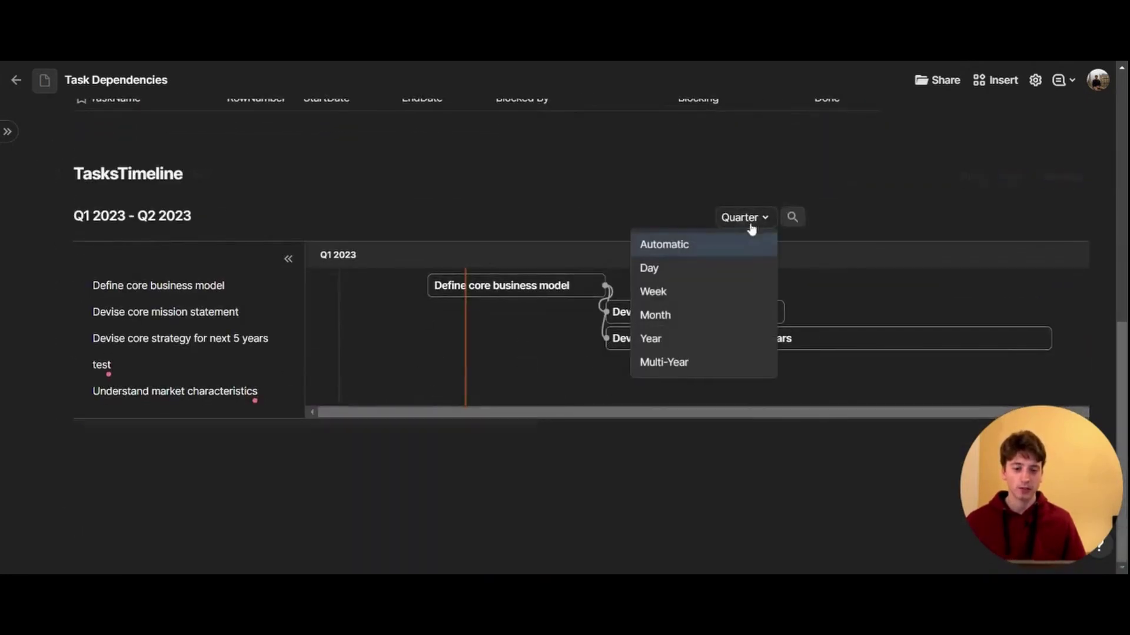
{"action": "left_click", "coordinate": [686, 342]}
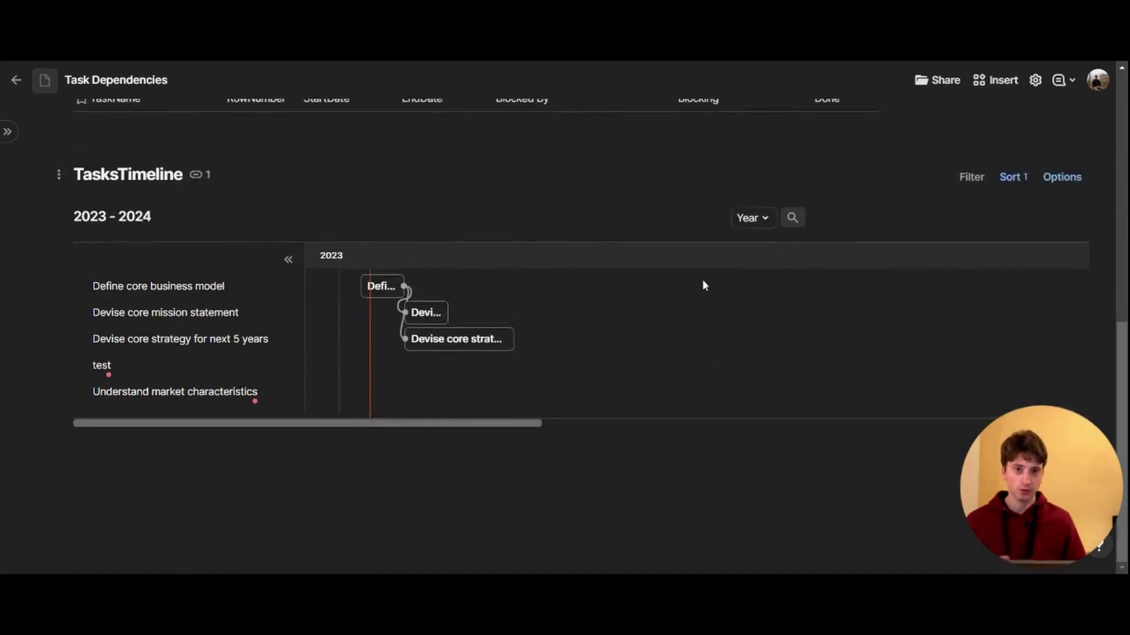
Step: View the row details of the Define core business model task from the timeline and close them
{"action": "scroll", "coordinate": [632, 400], "scroll_direction": "up", "scroll_amount": 4}
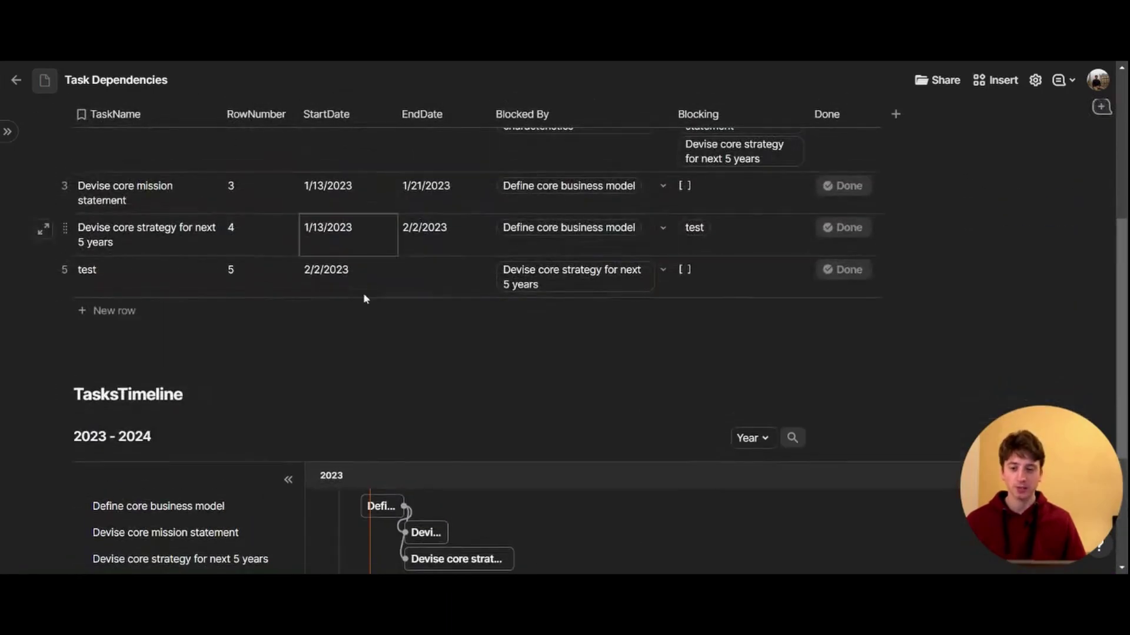
{"action": "left_click", "coordinate": [442, 276]}
{"action": "scroll", "coordinate": [420, 294], "scroll_direction": "down", "scroll_amount": 1}
{"action": "scroll", "coordinate": [419, 297], "scroll_direction": "down", "scroll_amount": 1}
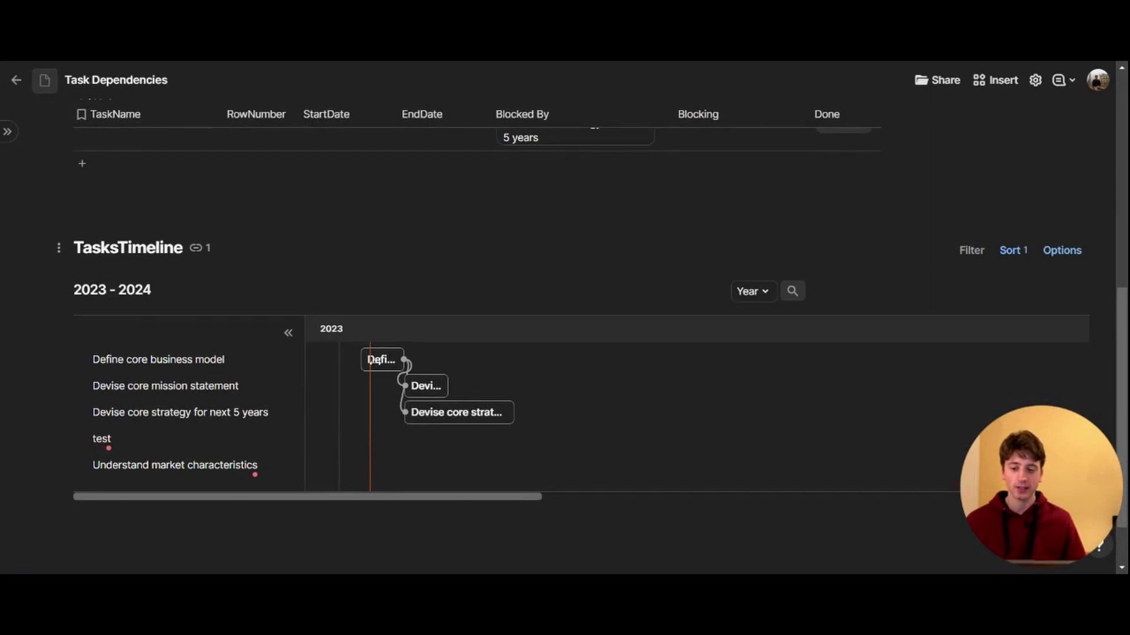
{"action": "left_click", "coordinate": [378, 360]}
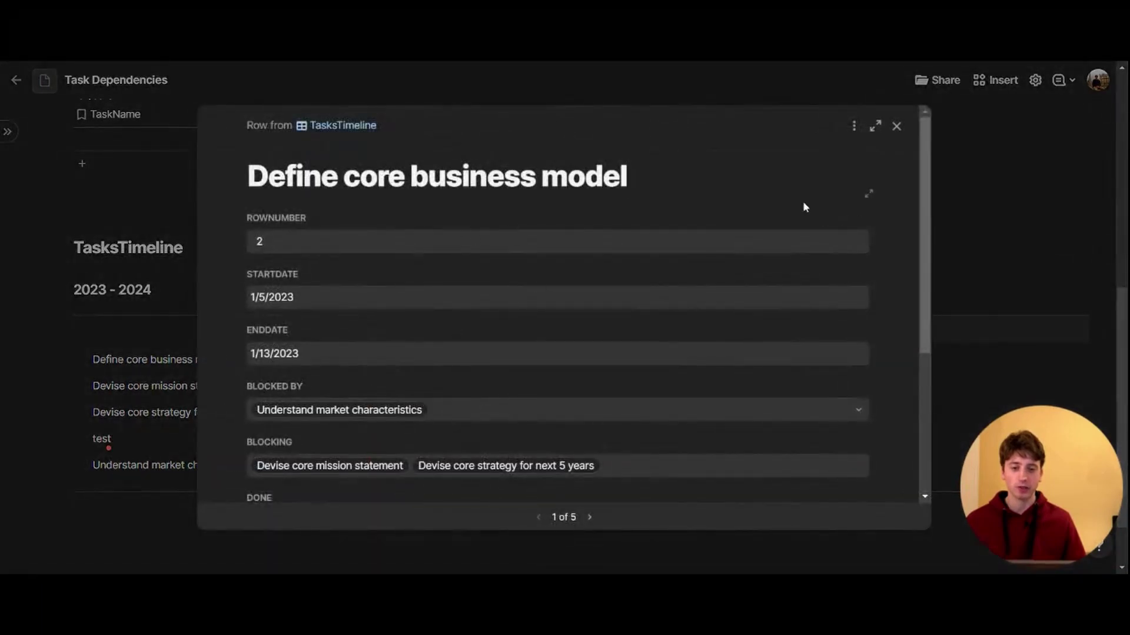
{"action": "left_click", "coordinate": [896, 126]}
{"action": "scroll", "coordinate": [588, 330], "scroll_direction": "up", "scroll_amount": 5}
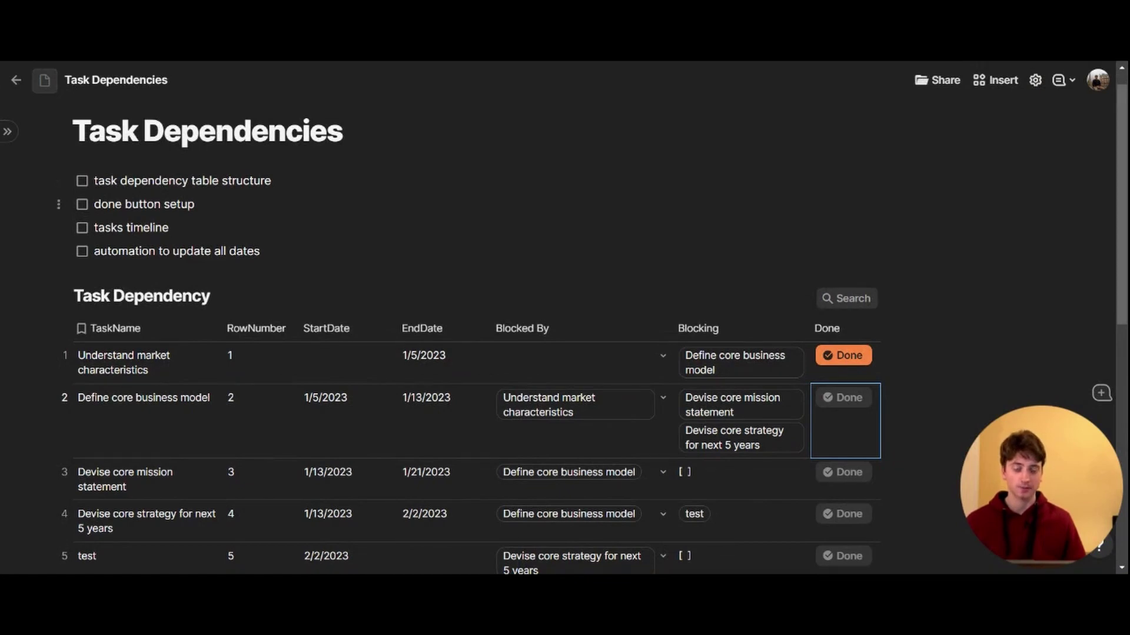
Step: Inspect the formula of the RowNumber column in the Task Dependency table, leaving it as it is
{"action": "scroll", "coordinate": [565, 330], "scroll_direction": "down", "scroll_amount": 1}
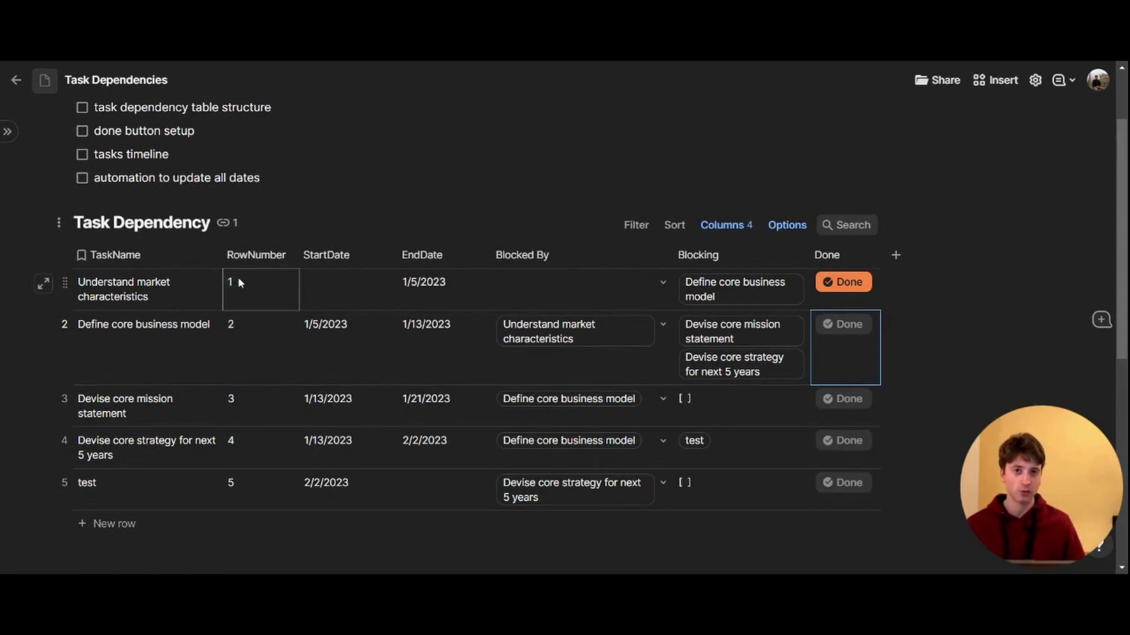
{"action": "left_click", "coordinate": [232, 291]}
{"action": "left_click", "coordinate": [228, 301]}
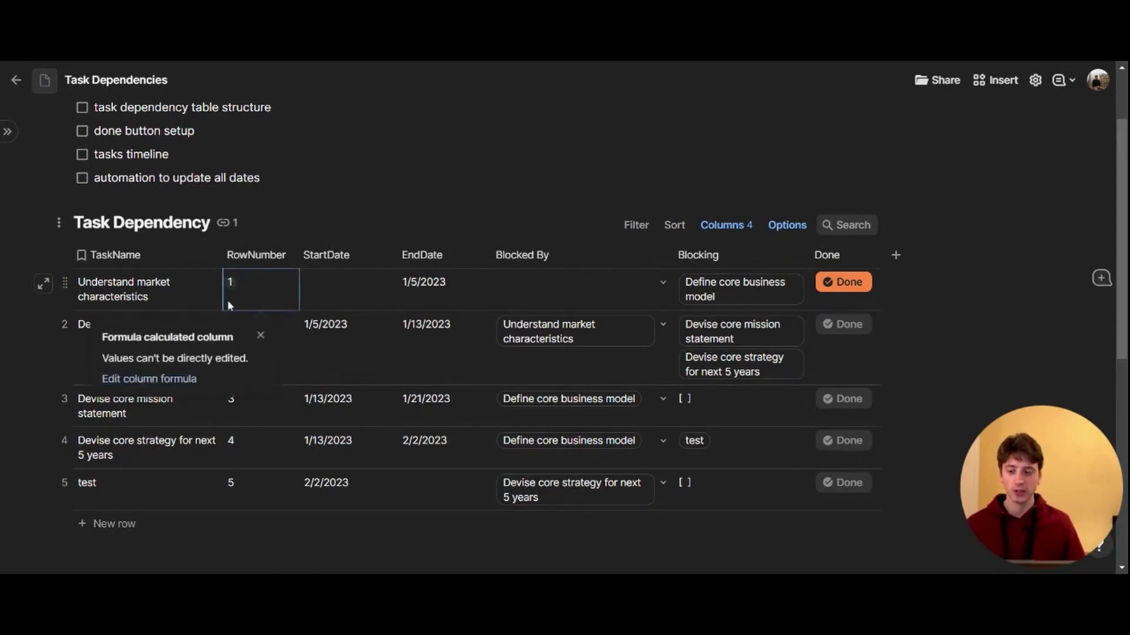
{"action": "left_click", "coordinate": [176, 379]}
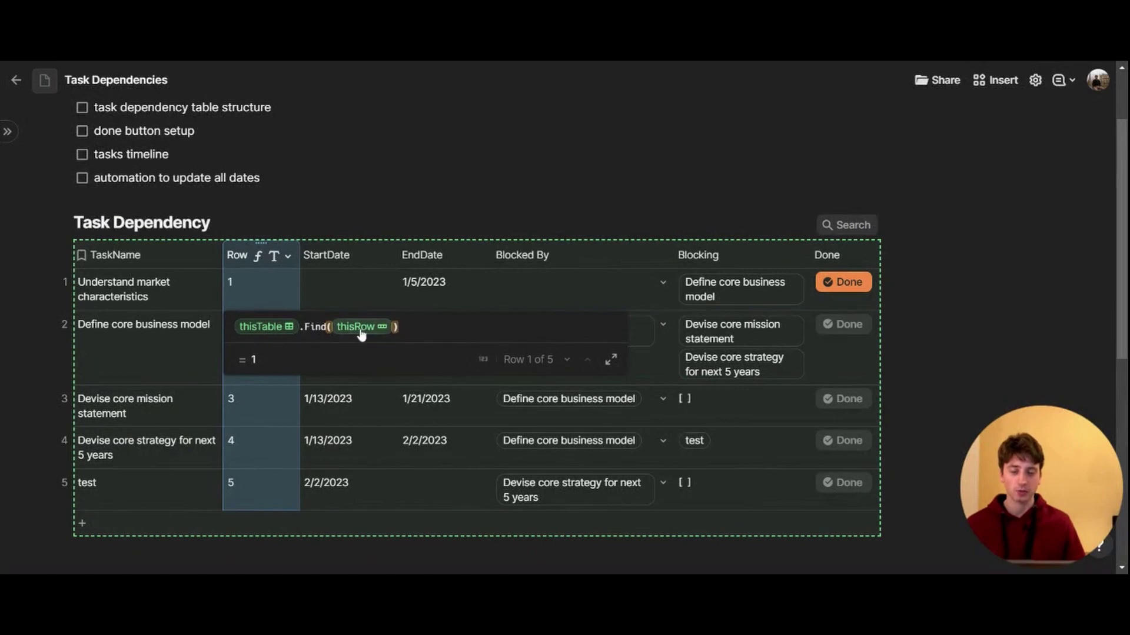
{"action": "mouse_move", "coordinate": [362, 333]}
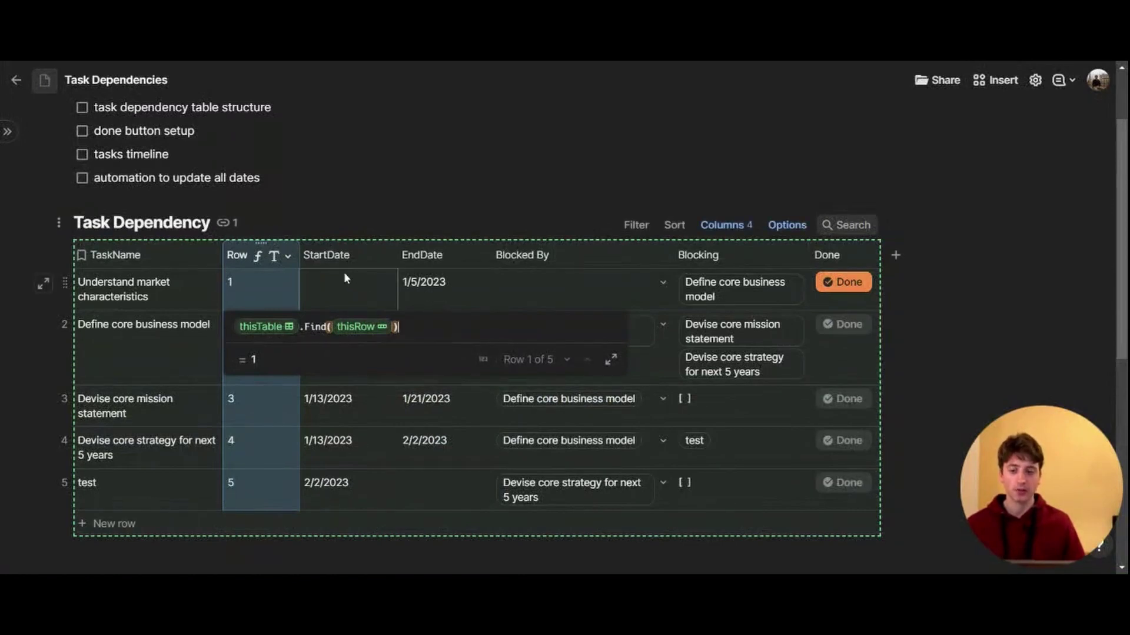
{"action": "left_click", "coordinate": [257, 285]}
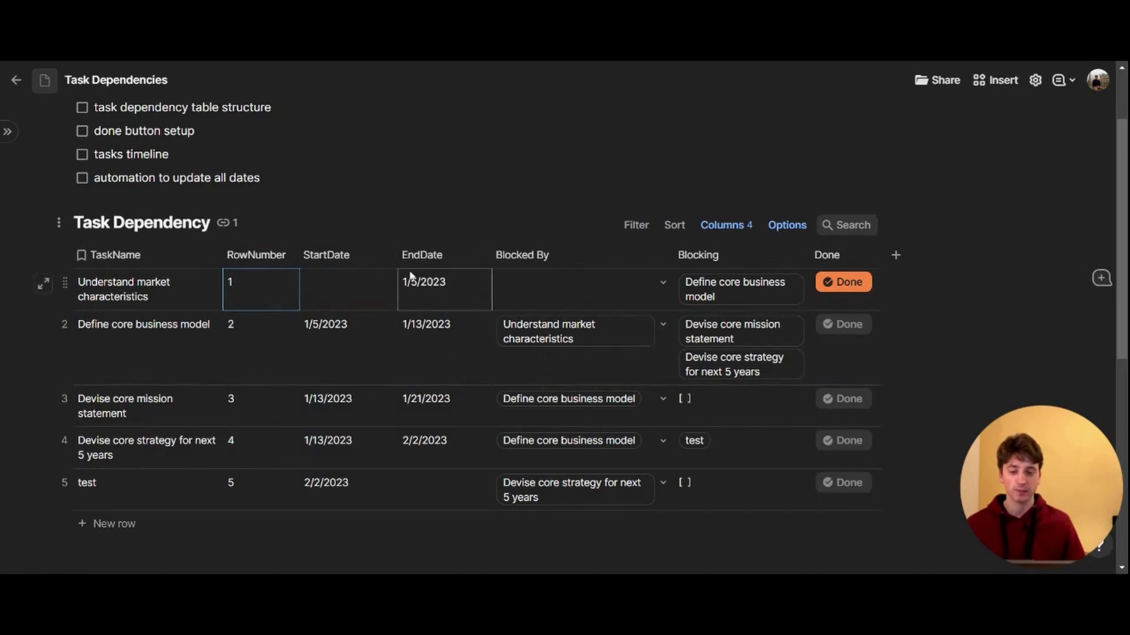
Step: Set the StartDate of the Understand market characteristics task to 1/2/2023
{"action": "left_click", "coordinate": [325, 285]}
{"action": "left_click", "coordinate": [328, 288]}
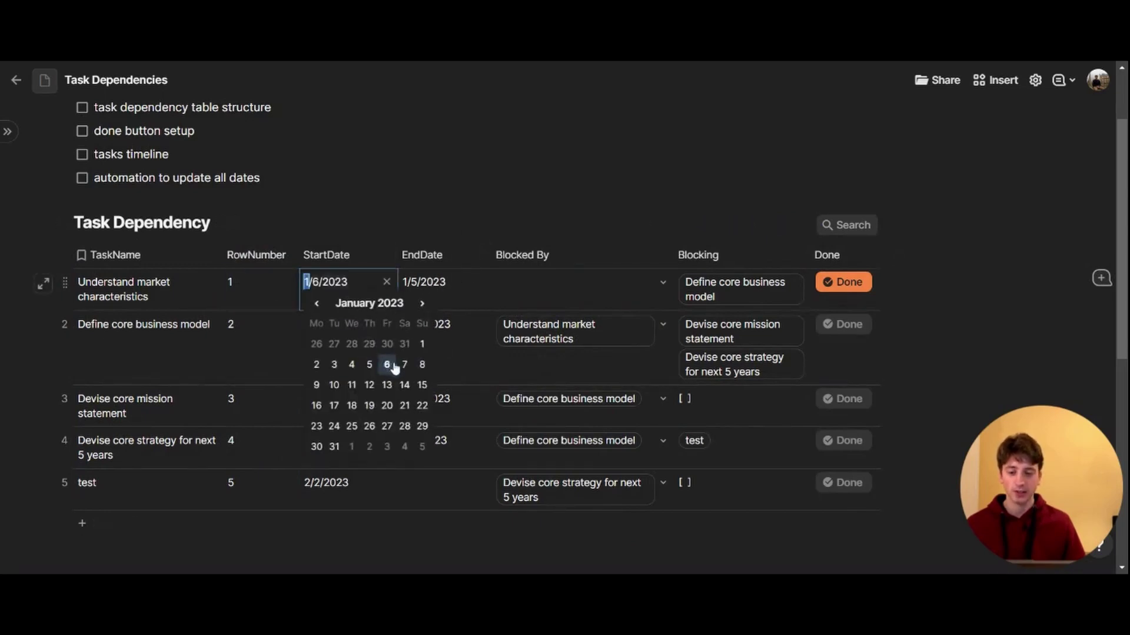
{"action": "left_click", "coordinate": [318, 368]}
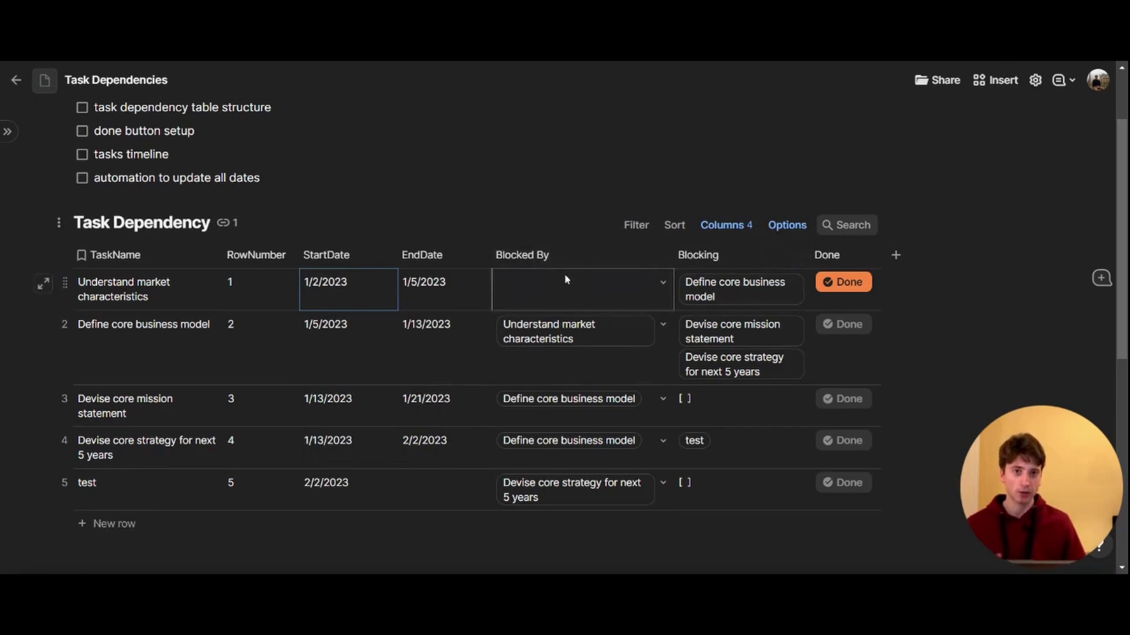
Step: Set the Blocked By column type to a lookup on Task Dependency and view the tasks offered for the first row
{"action": "left_click", "coordinate": [656, 261]}
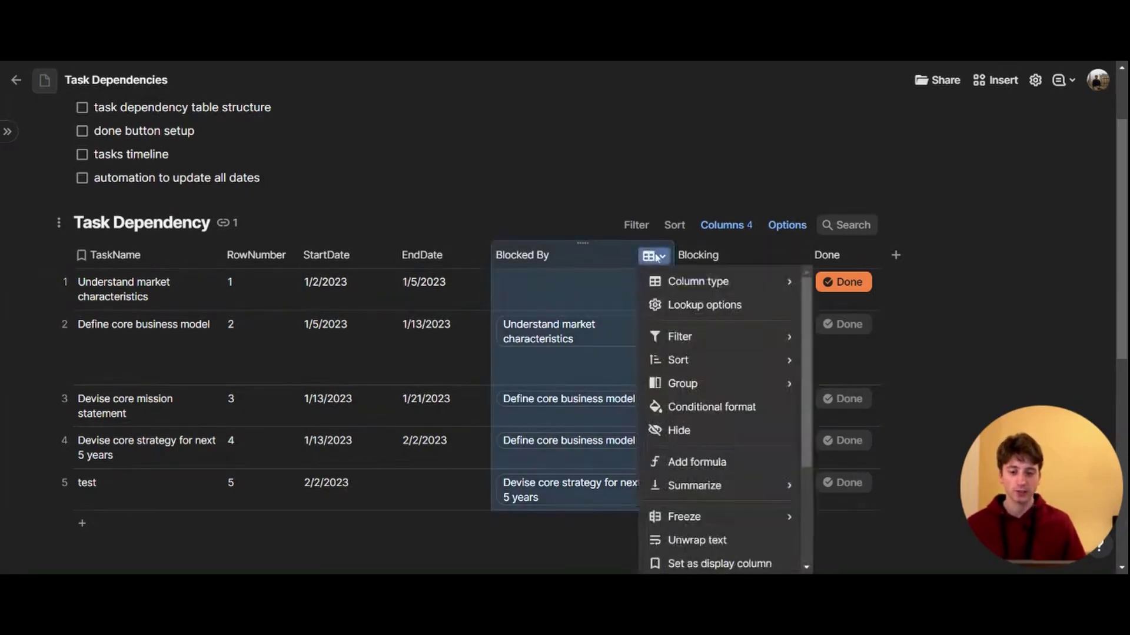
{"action": "mouse_move", "coordinate": [697, 281]}
{"action": "scroll", "coordinate": [891, 371], "scroll_direction": "down", "scroll_amount": 1}
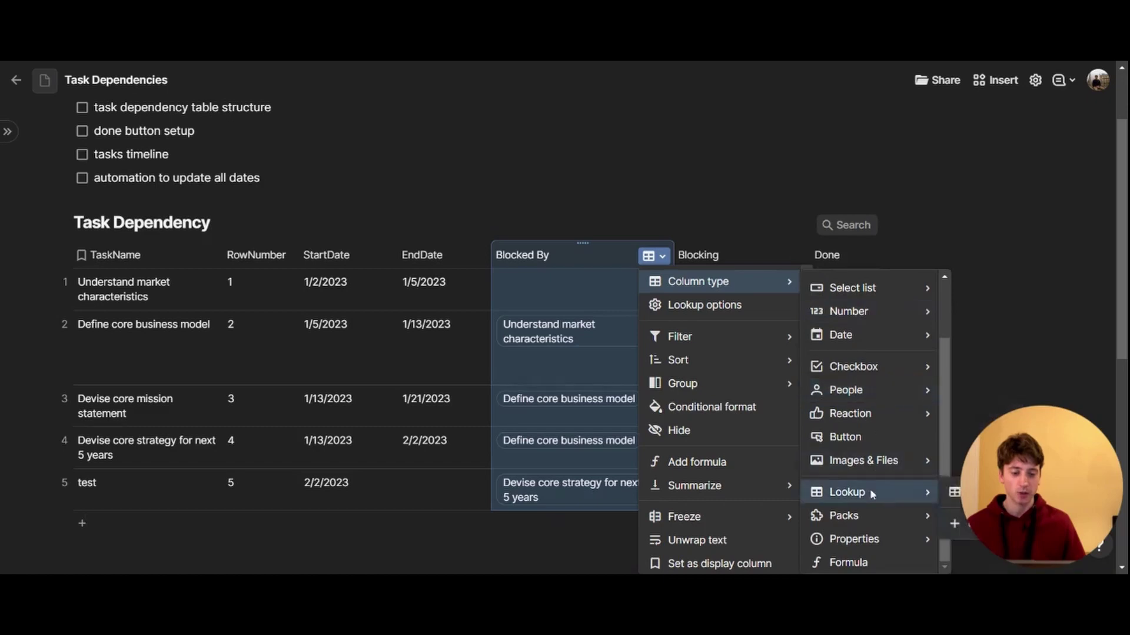
{"action": "mouse_move", "coordinate": [870, 493]}
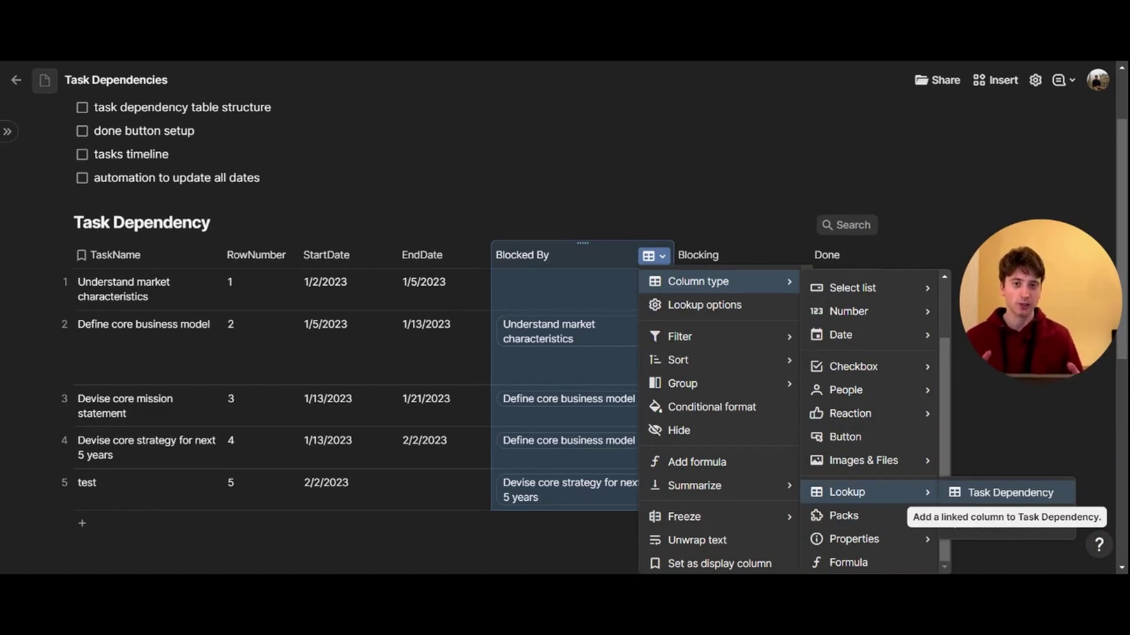
{"action": "left_click", "coordinate": [1010, 492]}
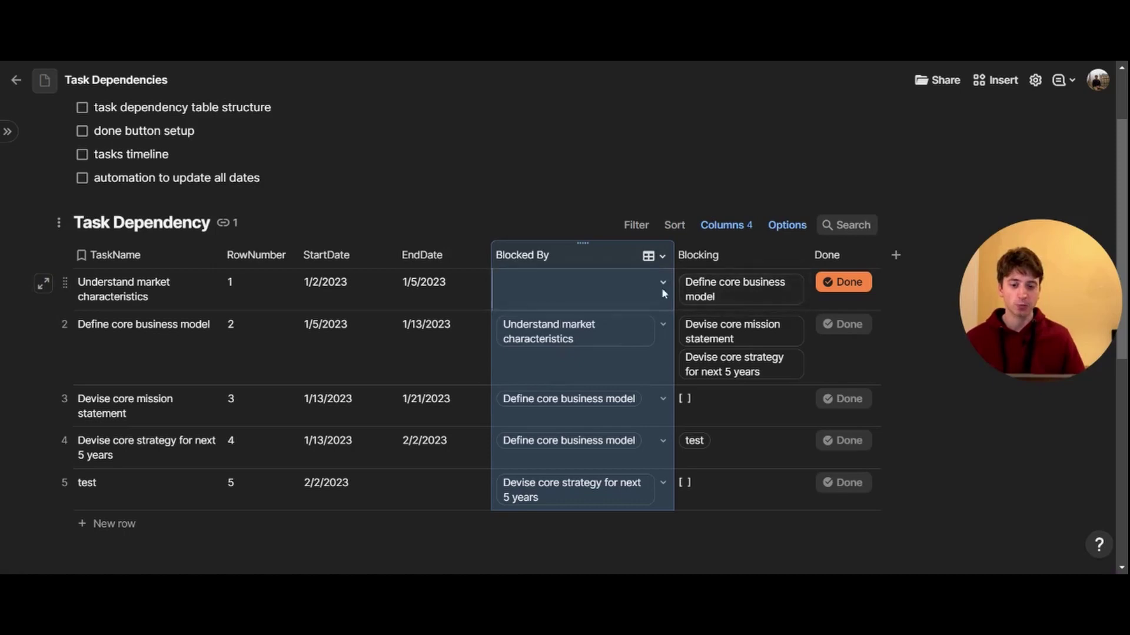
{"action": "left_click", "coordinate": [662, 285]}
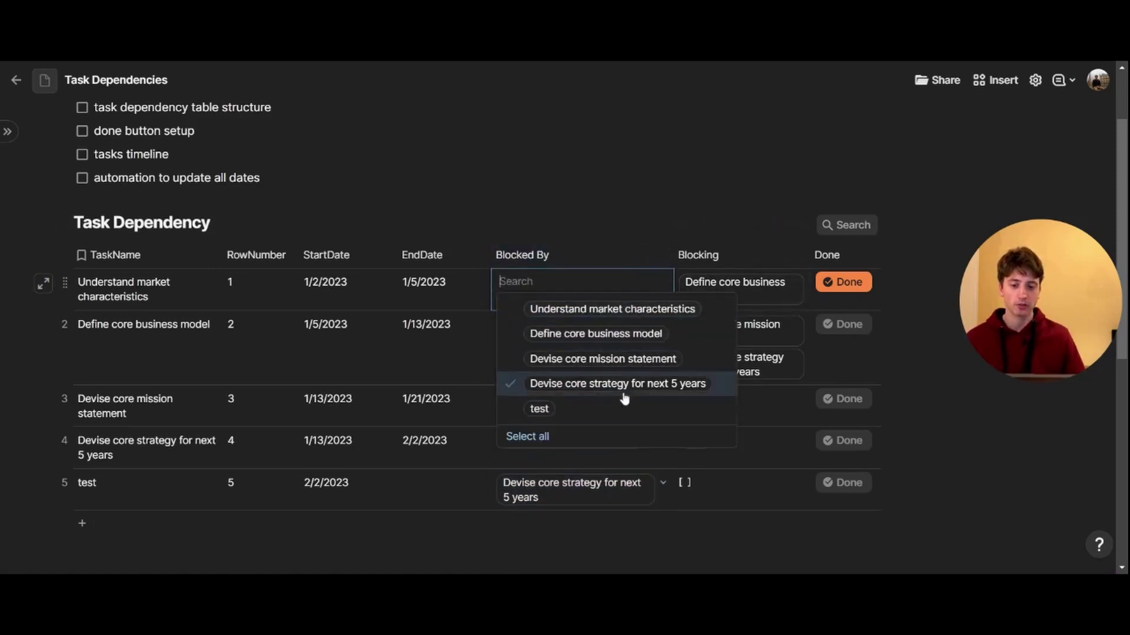
{"action": "key", "text": "Escape"}
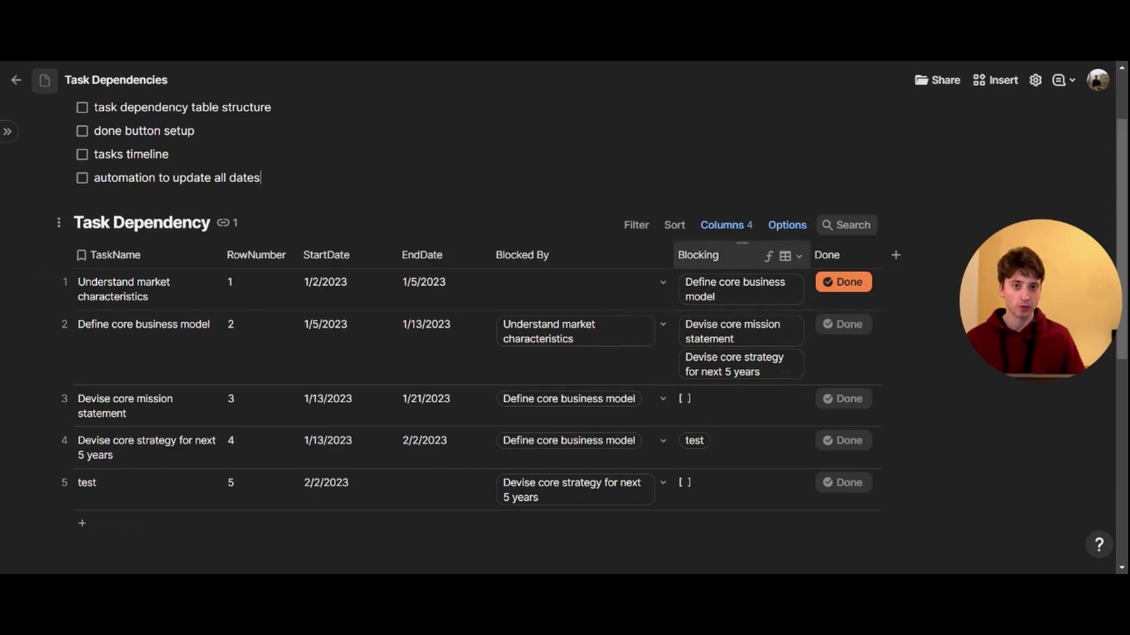
Step: Inspect the Lookup formula of the Blocking column, including its table, column and match value arguments
{"action": "left_click", "coordinate": [774, 293]}
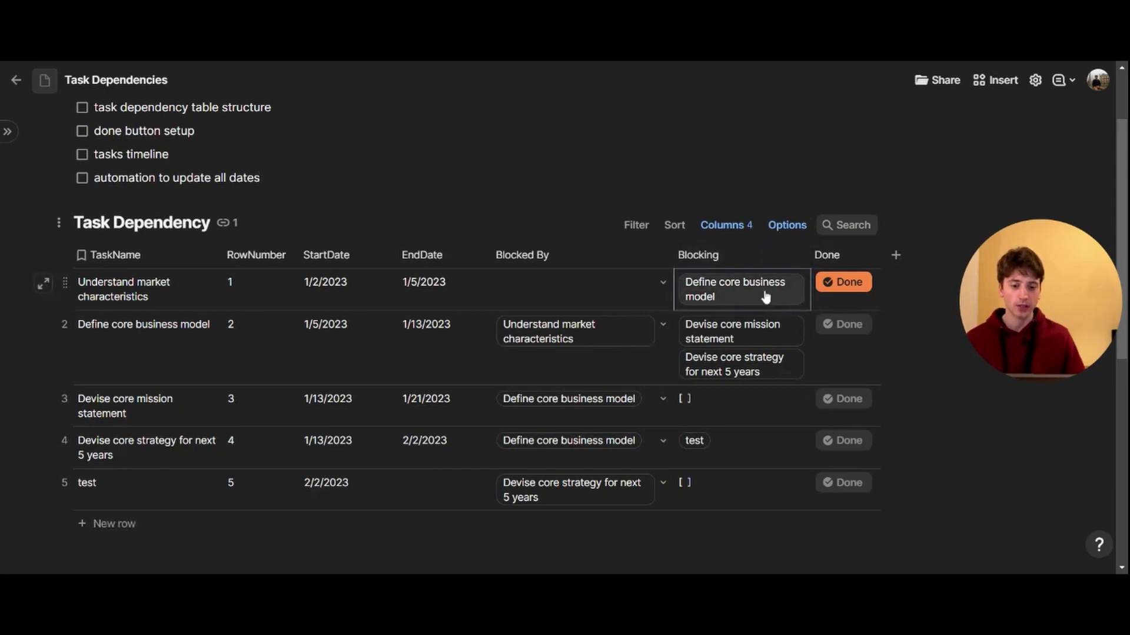
{"action": "left_click", "coordinate": [749, 396]}
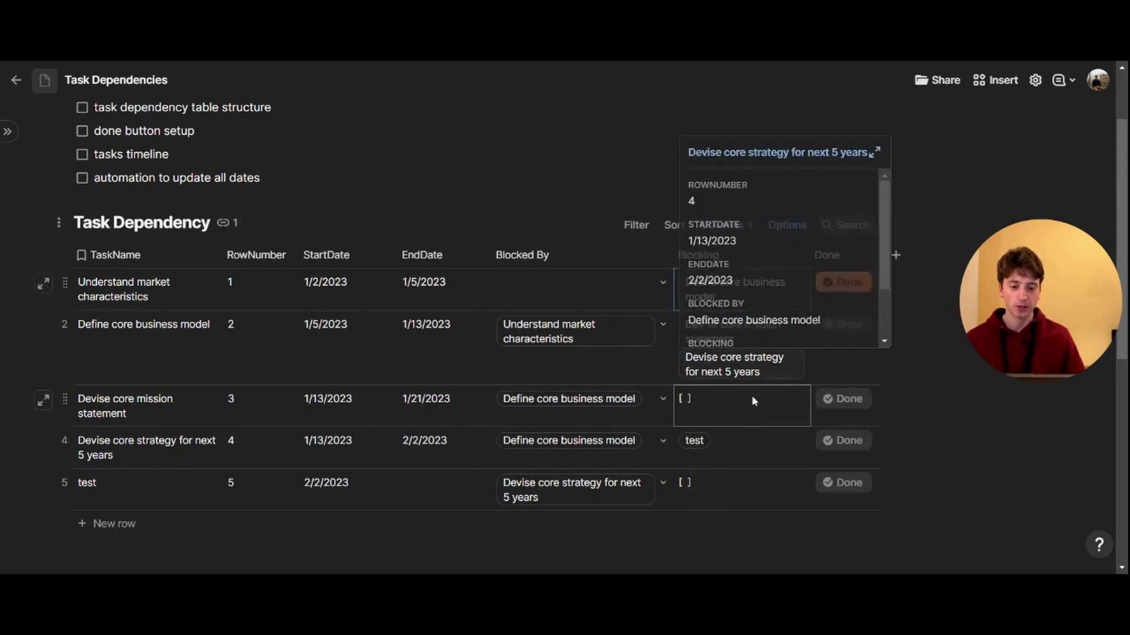
{"action": "left_click", "coordinate": [709, 401]}
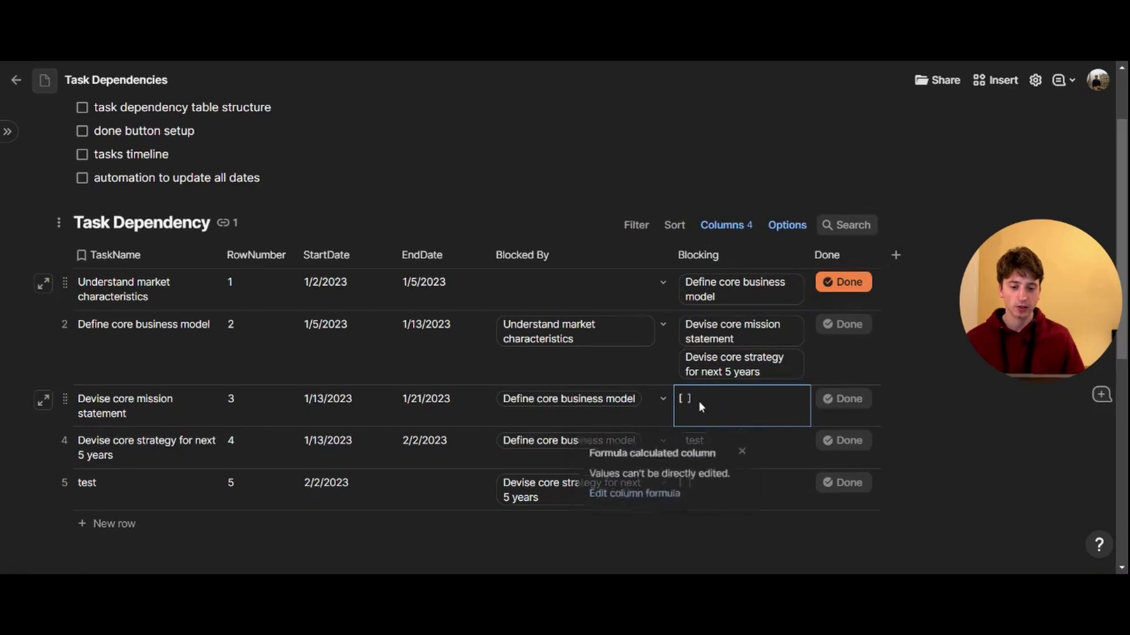
{"action": "left_click", "coordinate": [649, 498]}
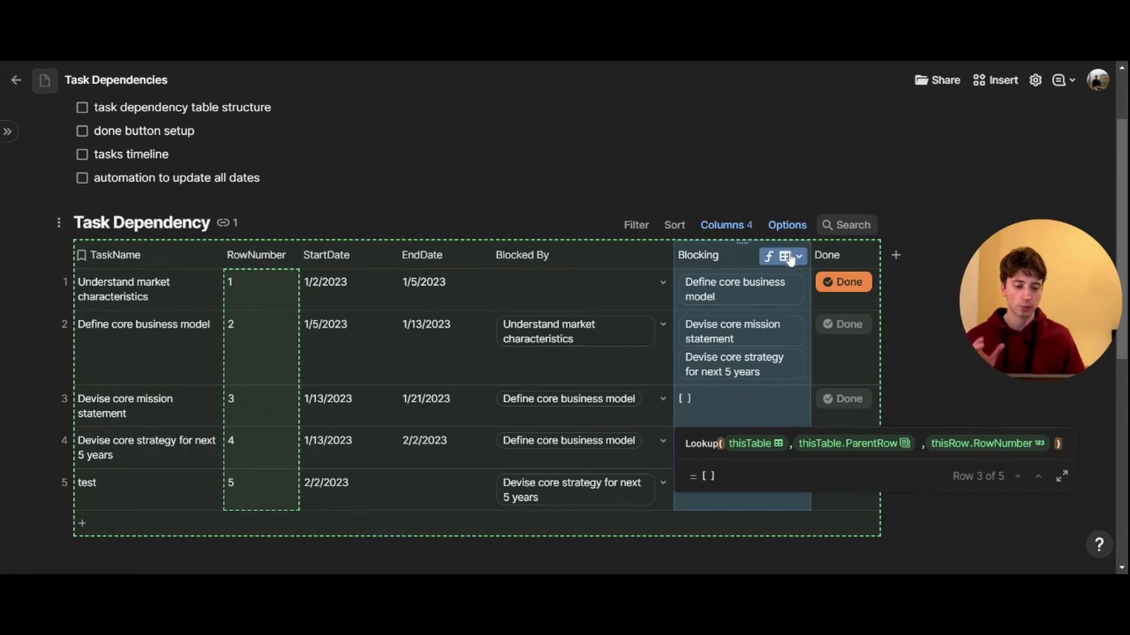
{"action": "key", "text": "Left"}
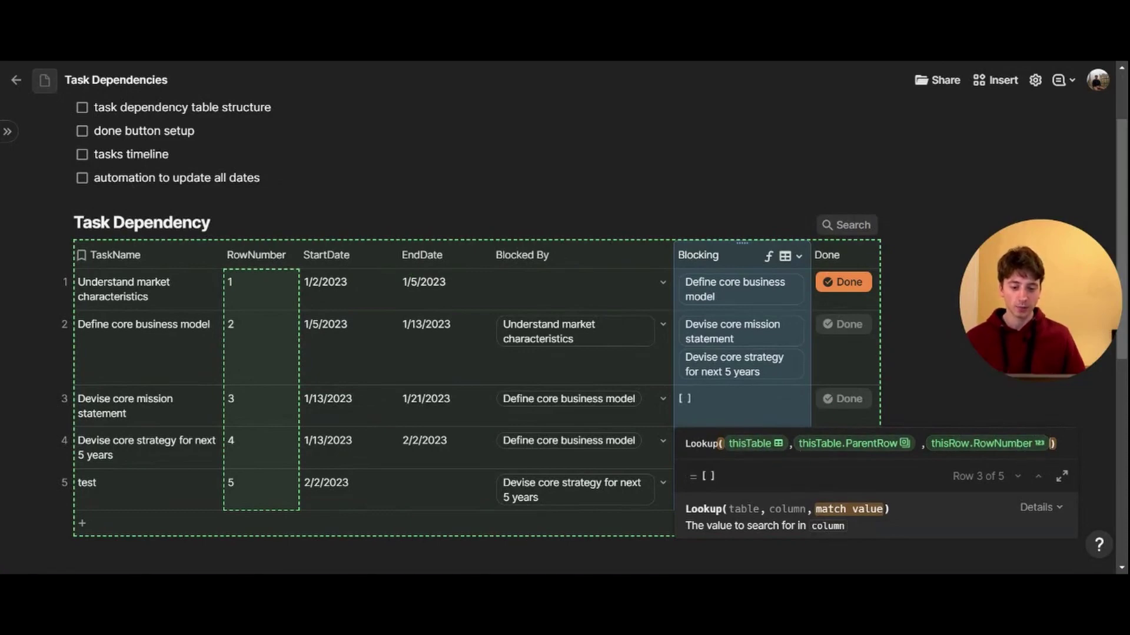
{"action": "key", "text": "Right"}
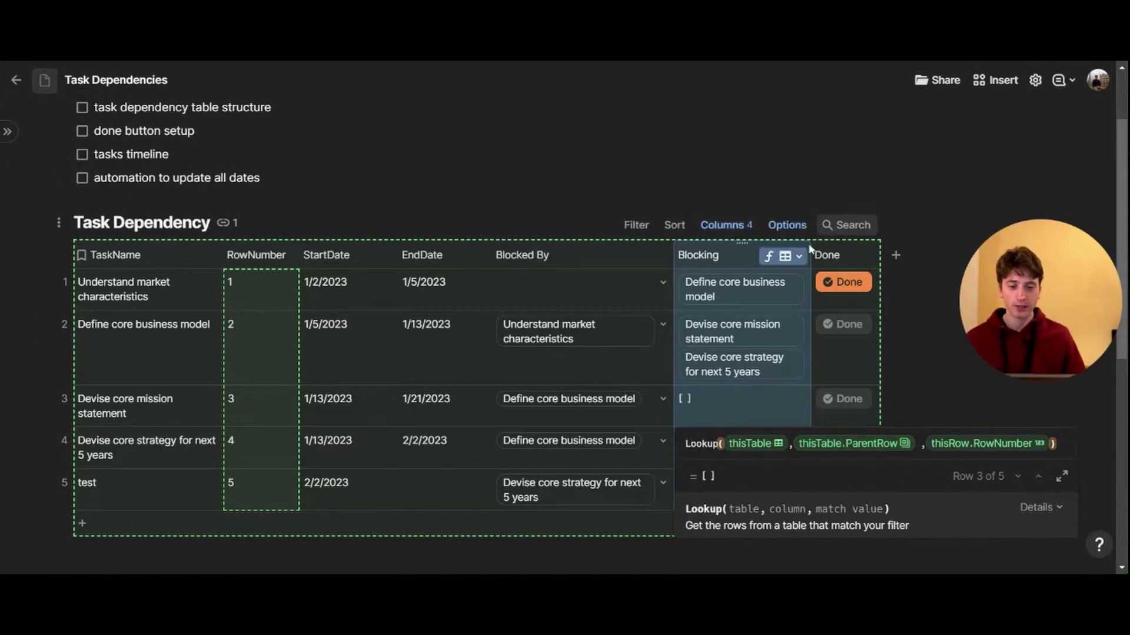
Step: Show the hidden ParentRow column in the Task Dependency table and inspect its formula
{"action": "left_click", "coordinate": [786, 225]}
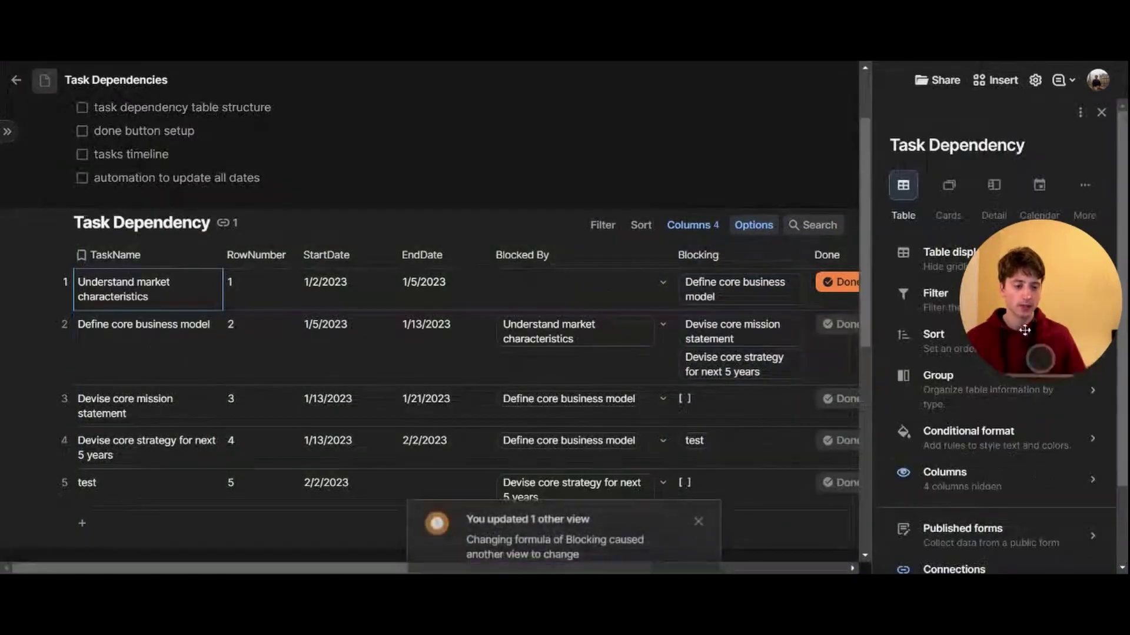
{"action": "scroll", "coordinate": [925, 435], "scroll_direction": "down", "scroll_amount": 3}
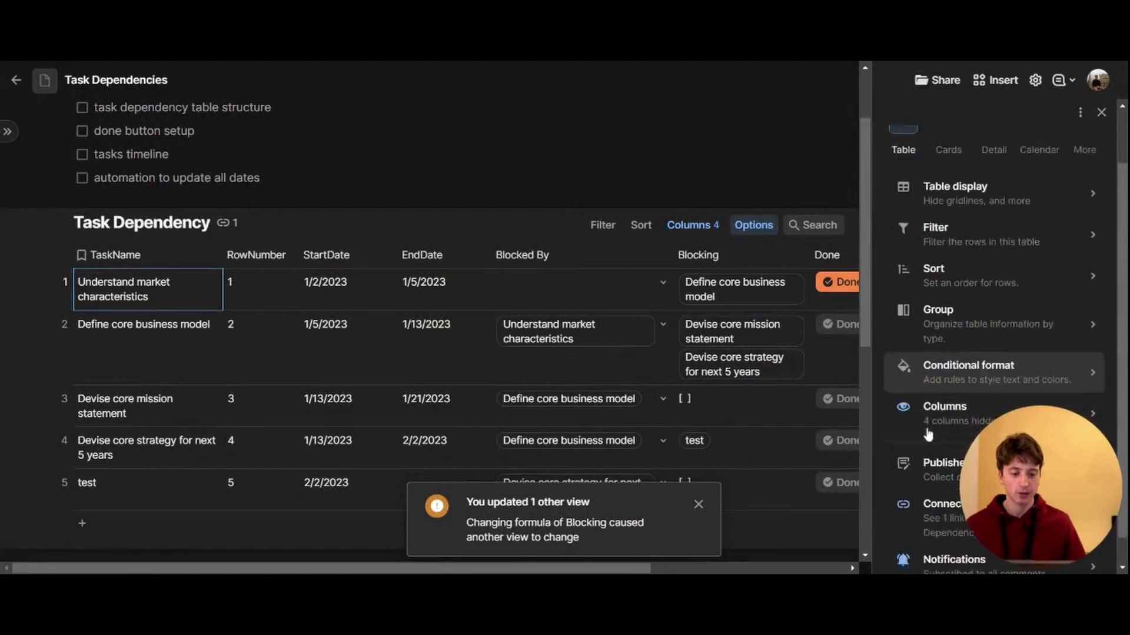
{"action": "left_click", "coordinate": [935, 383]}
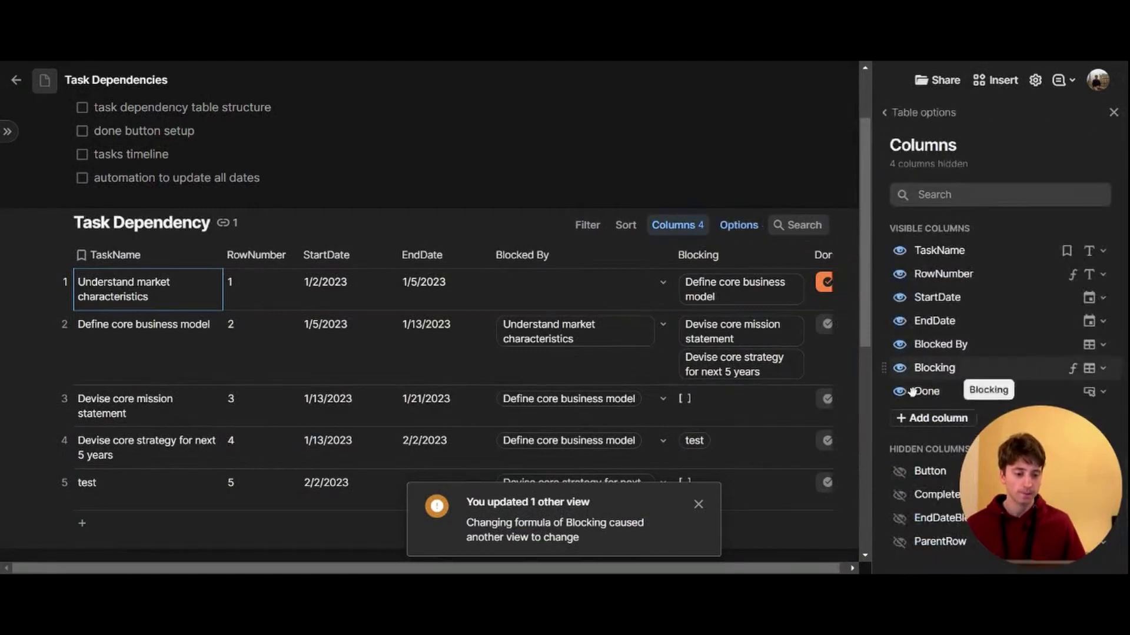
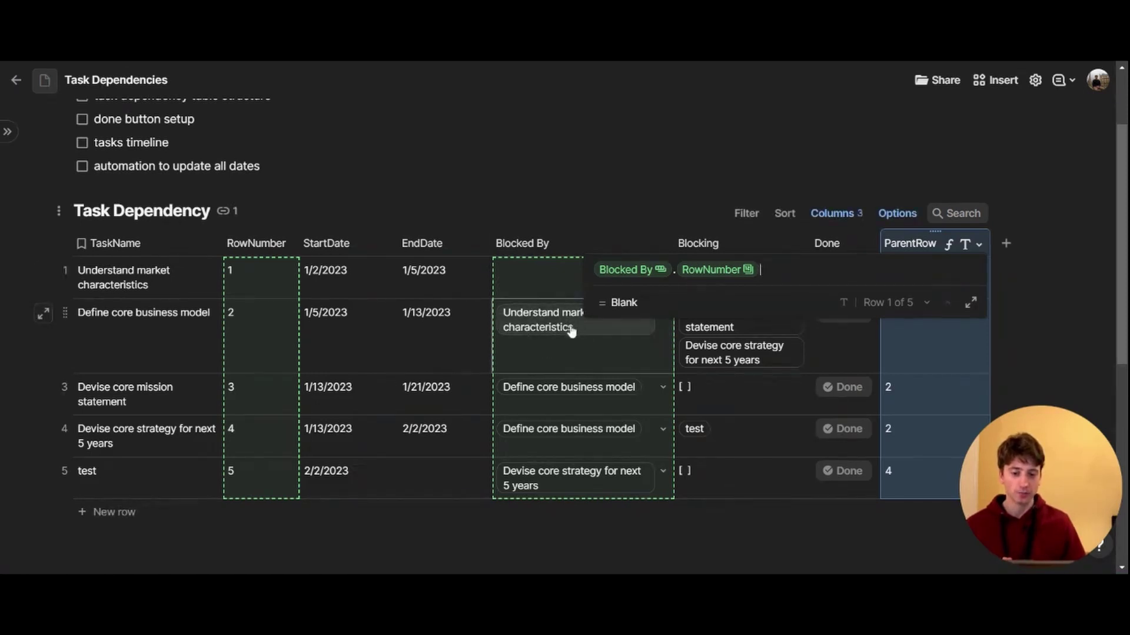
{"action": "mouse_move", "coordinate": [571, 331]}
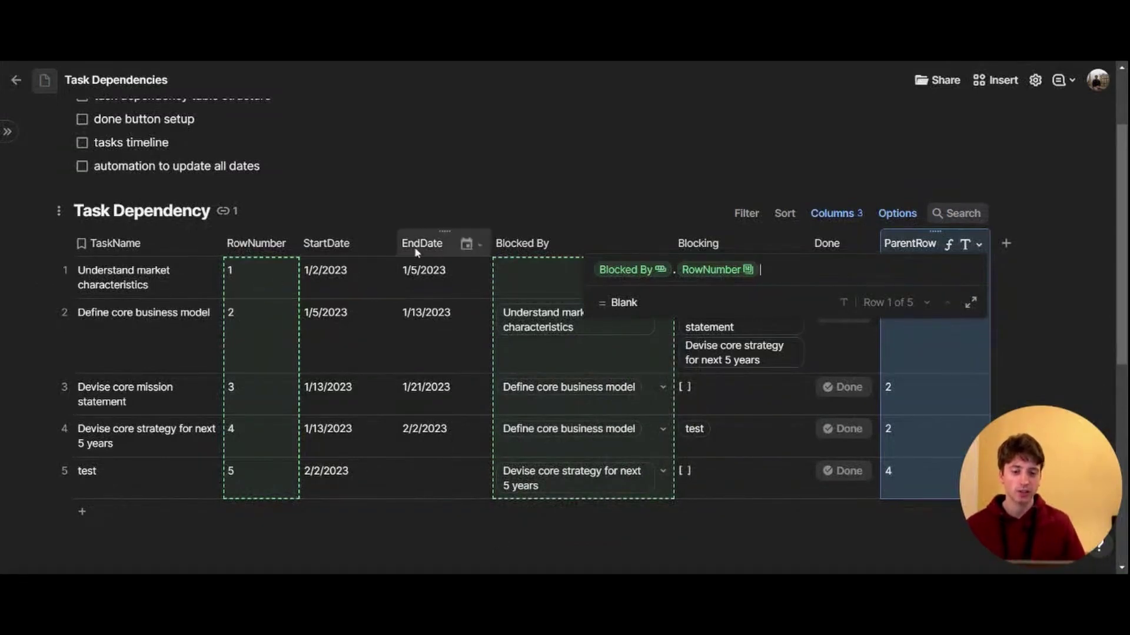
{"action": "key", "text": "Escape"}
Step: Inspect the Blocking column's Lookup formula and how it matches ParentRow values against each row's RowNumber
{"action": "left_click", "coordinate": [749, 283]}
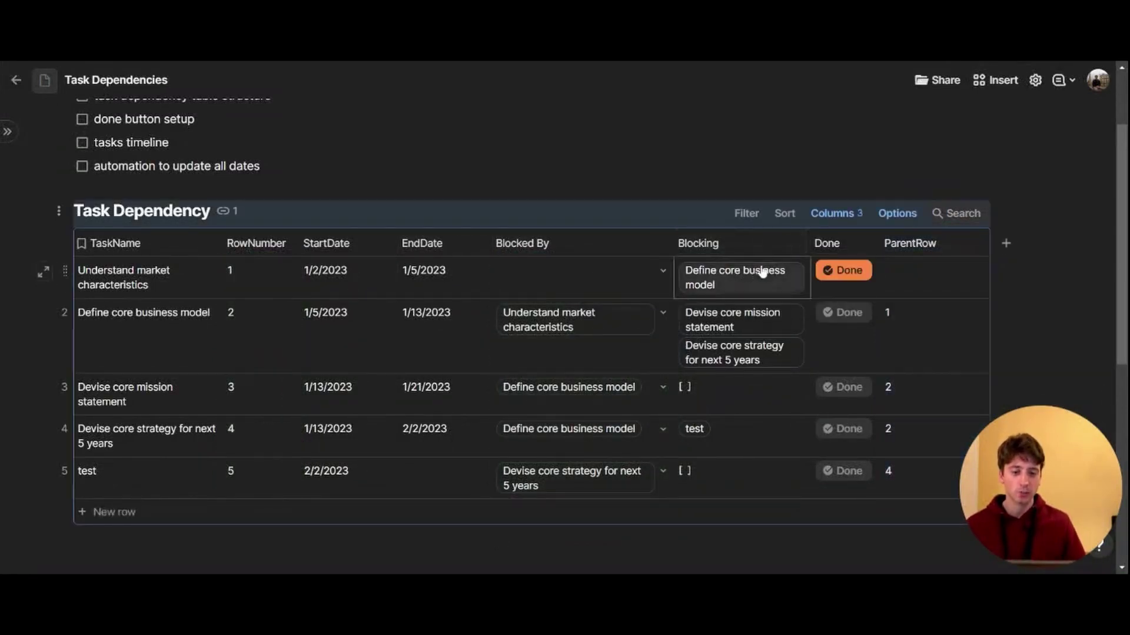
{"action": "double_click", "coordinate": [740, 379]}
{"action": "scroll", "coordinate": [739, 385], "scroll_direction": "down", "scroll_amount": 1}
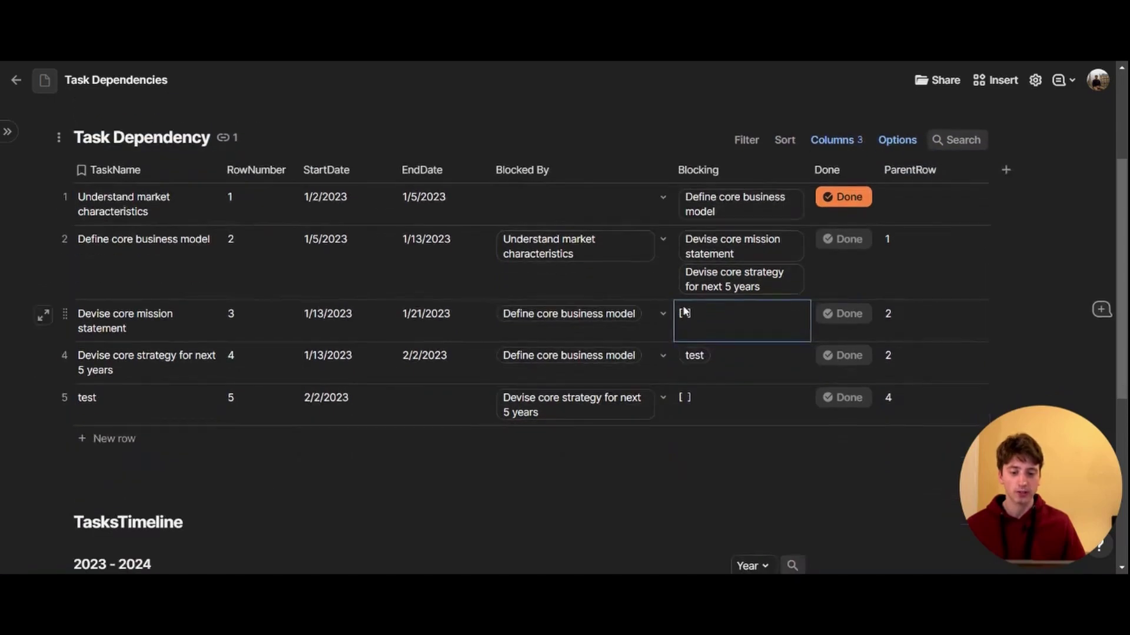
{"action": "left_click", "coordinate": [630, 410]}
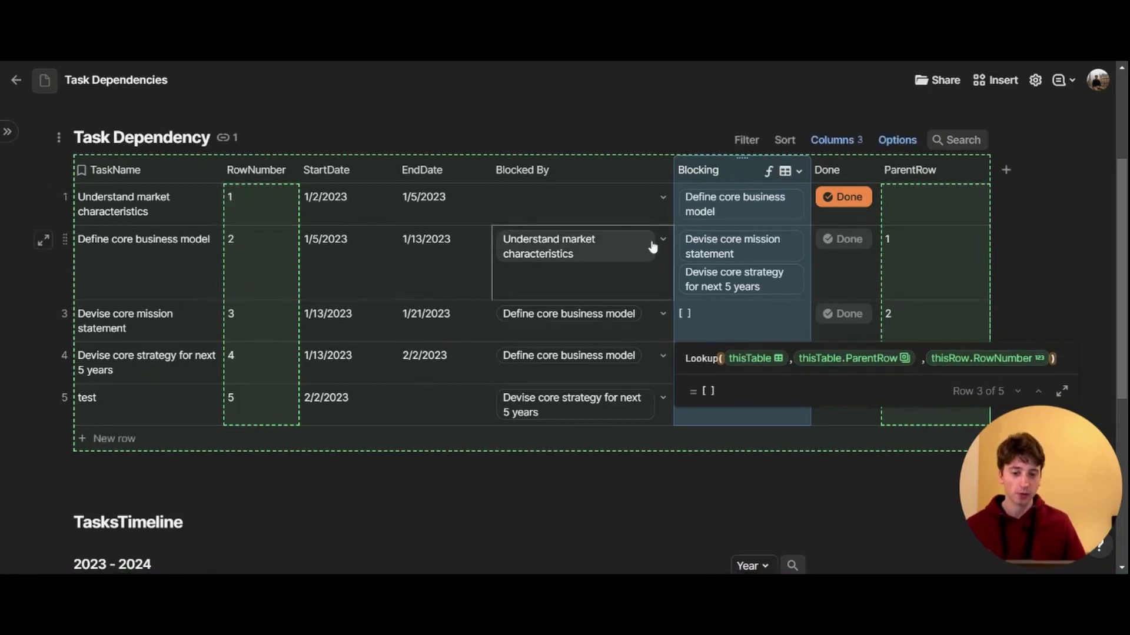
{"action": "left_click", "coordinate": [622, 251]}
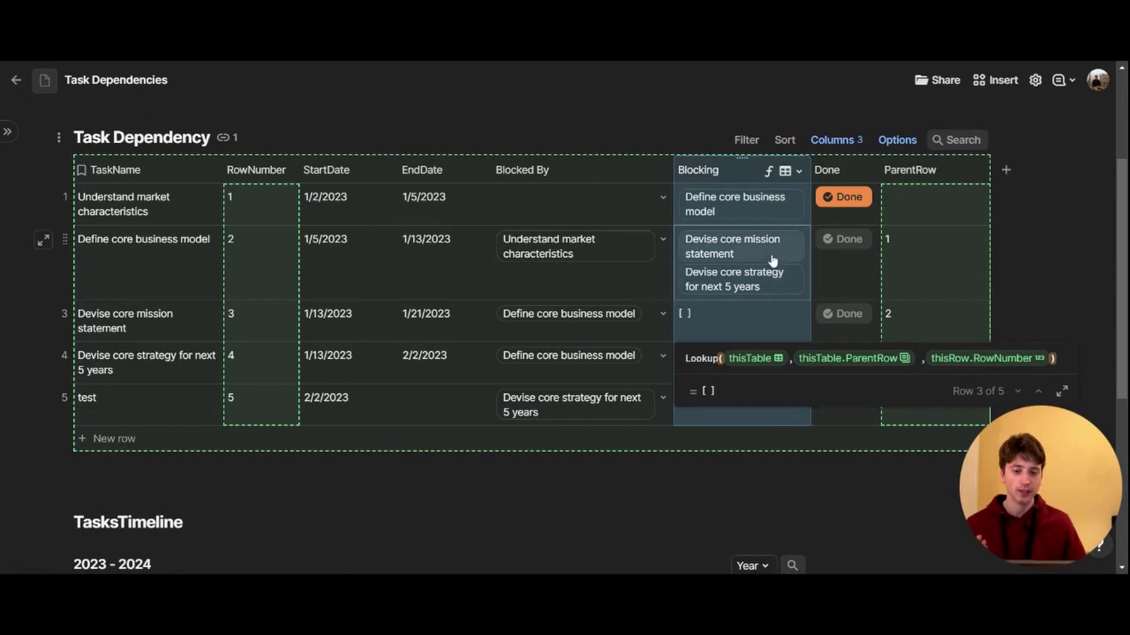
{"action": "left_click", "coordinate": [608, 168]}
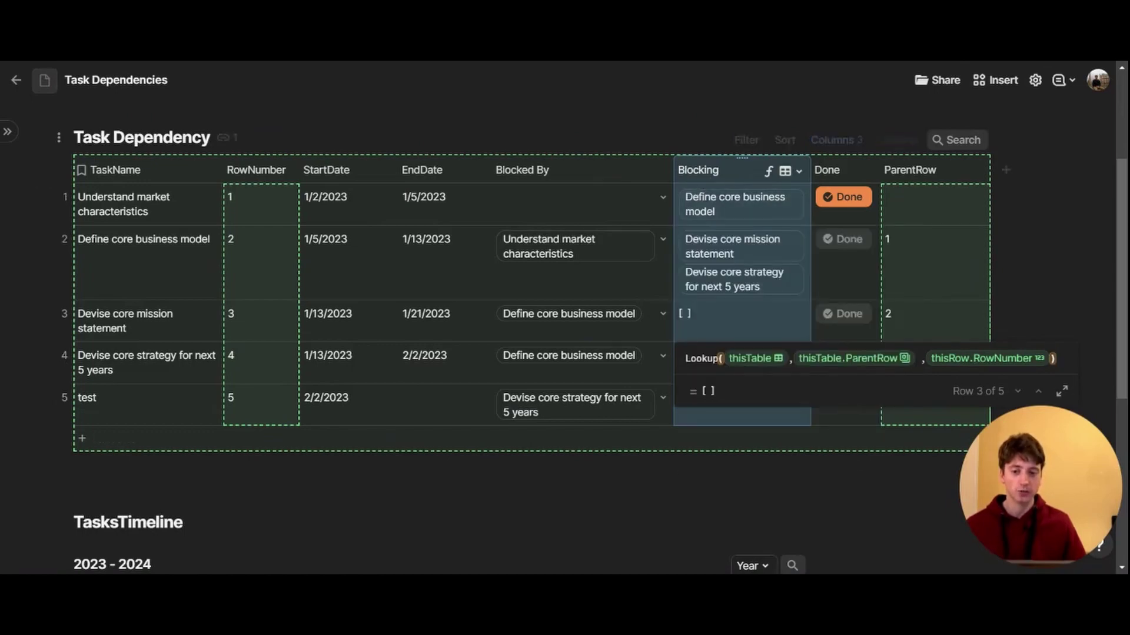
Step: Open the Done column's button options and review its label, its Modify rows action and the other available actions
{"action": "scroll", "coordinate": [663, 274], "scroll_direction": "up", "scroll_amount": 1}
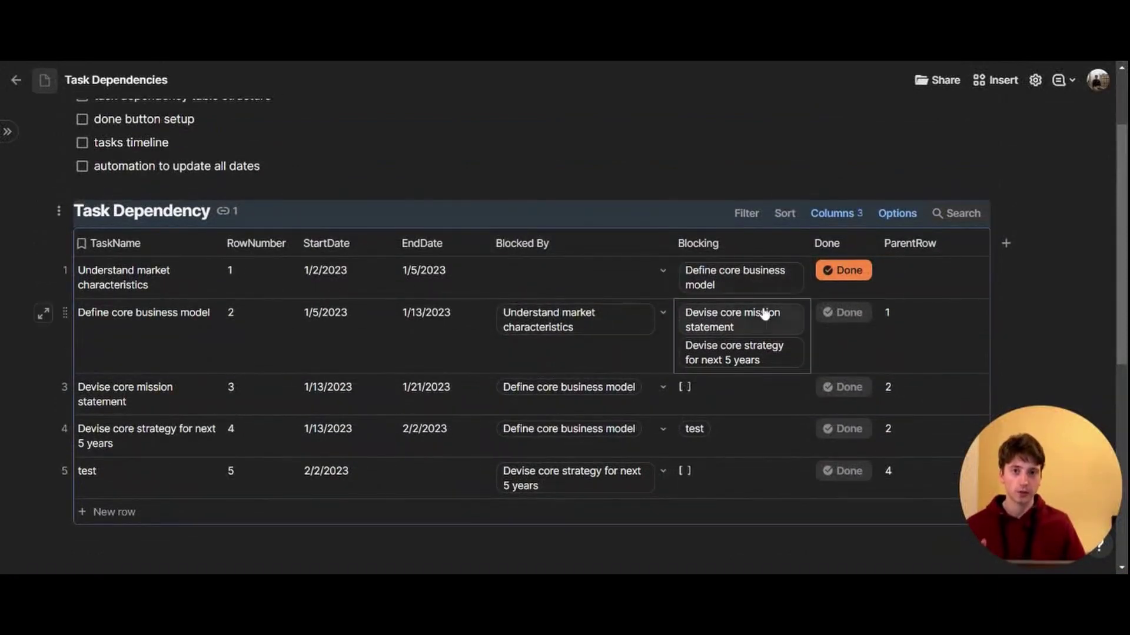
{"action": "scroll", "coordinate": [746, 378], "scroll_direction": "down", "scroll_amount": 1}
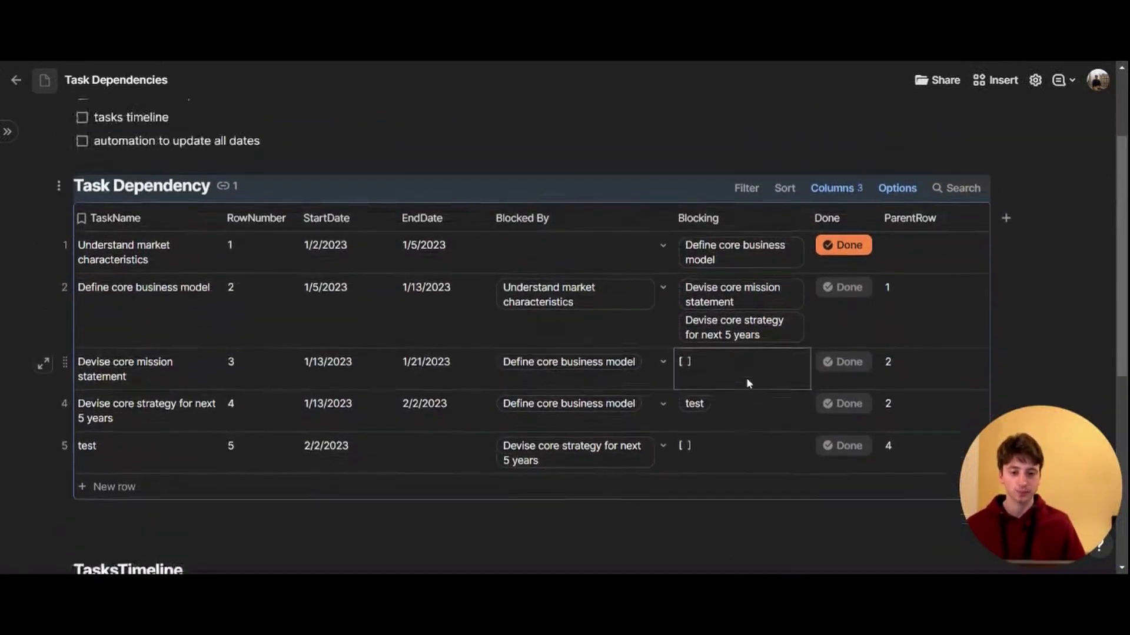
{"action": "scroll", "coordinate": [746, 378], "scroll_direction": "up", "scroll_amount": 2}
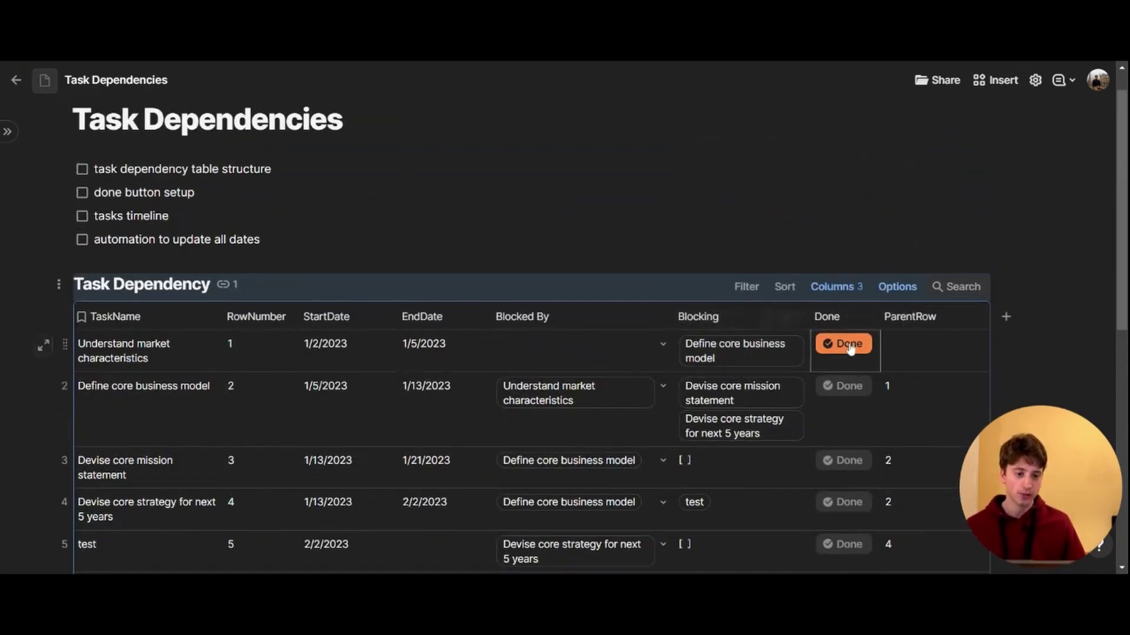
{"action": "scroll", "coordinate": [850, 328], "scroll_direction": "down", "scroll_amount": 1}
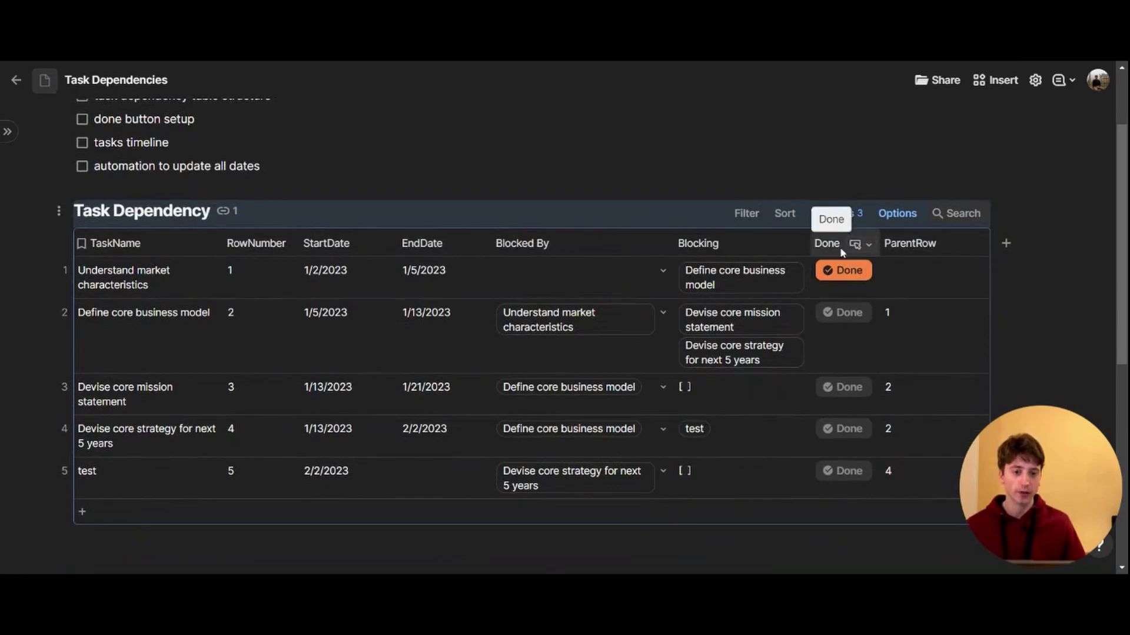
{"action": "left_click", "coordinate": [855, 244]}
{"action": "mouse_move", "coordinate": [898, 271]}
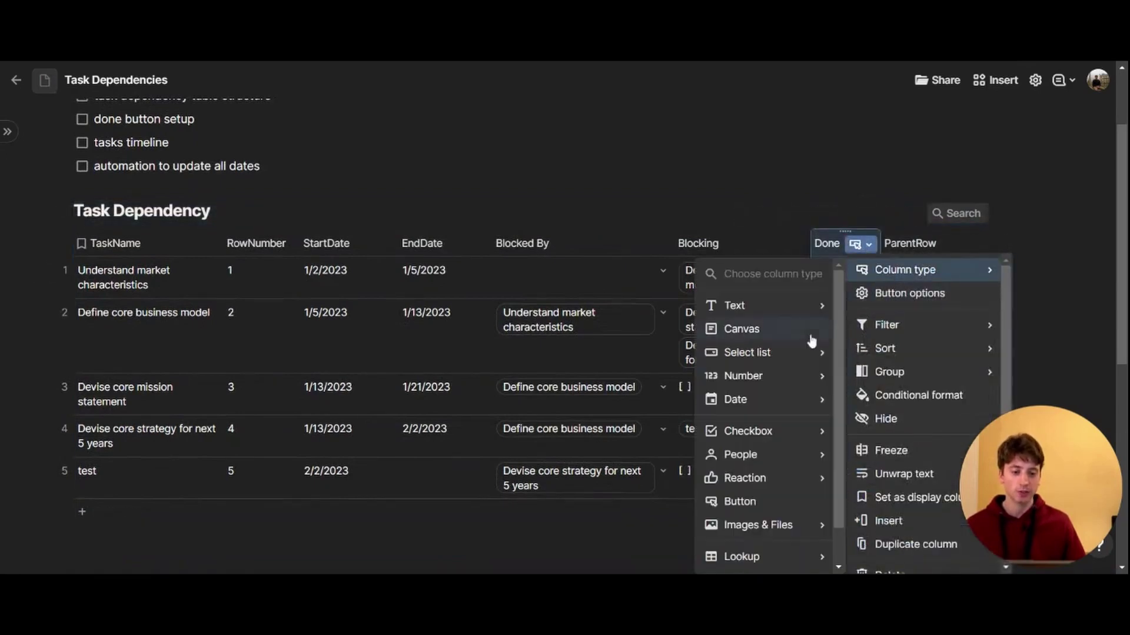
{"action": "left_click", "coordinate": [909, 293]}
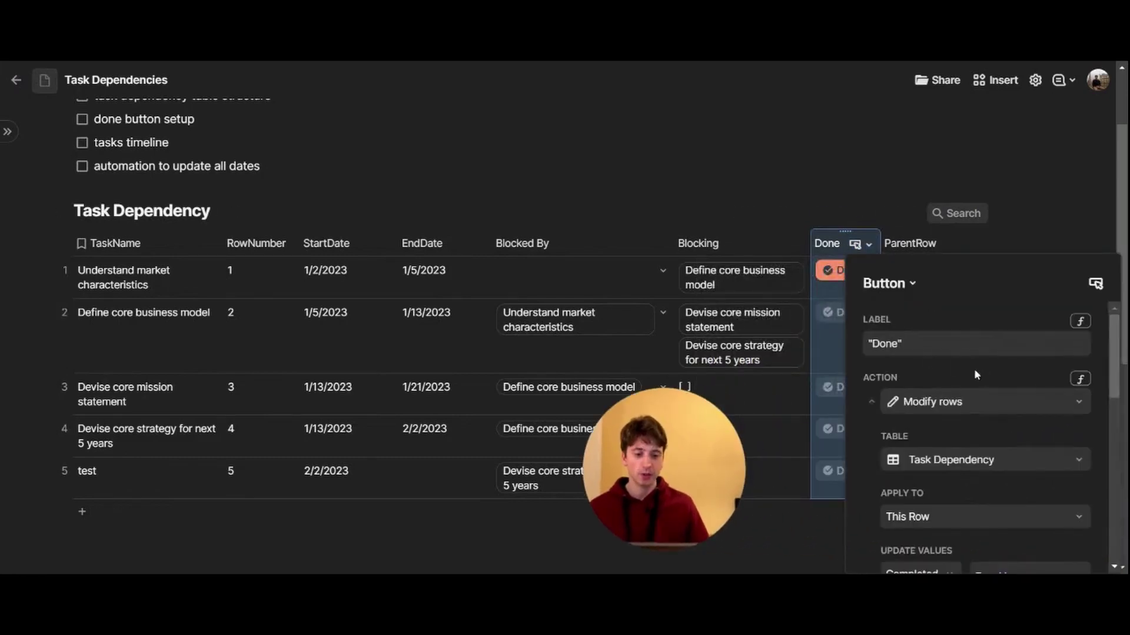
{"action": "scroll", "coordinate": [974, 371], "scroll_direction": "down", "scroll_amount": 2}
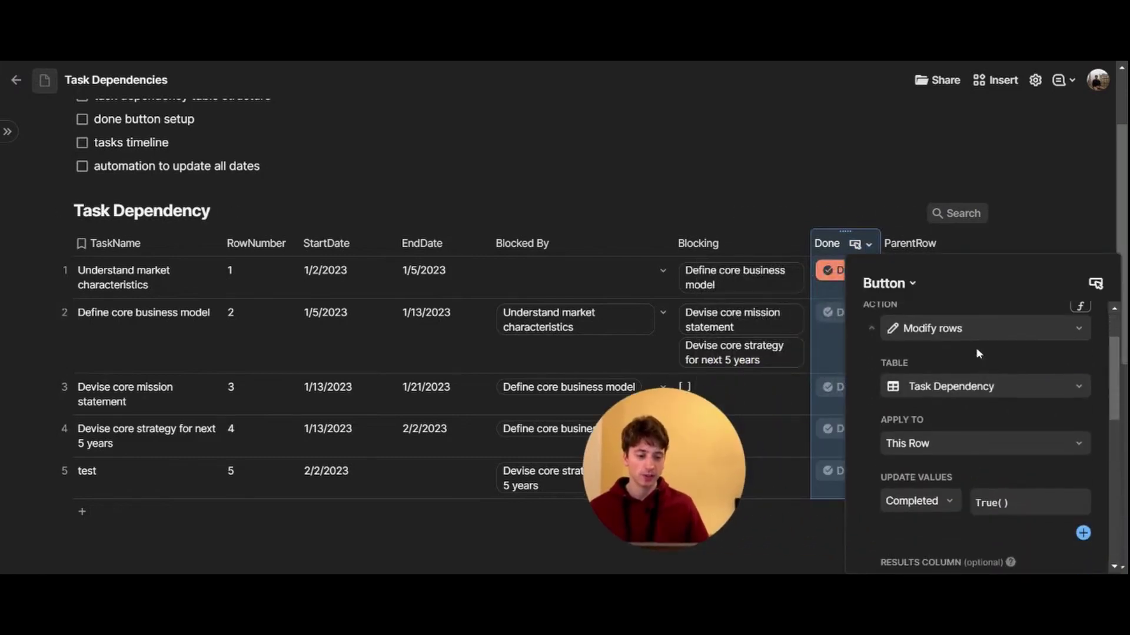
{"action": "left_click", "coordinate": [916, 329]}
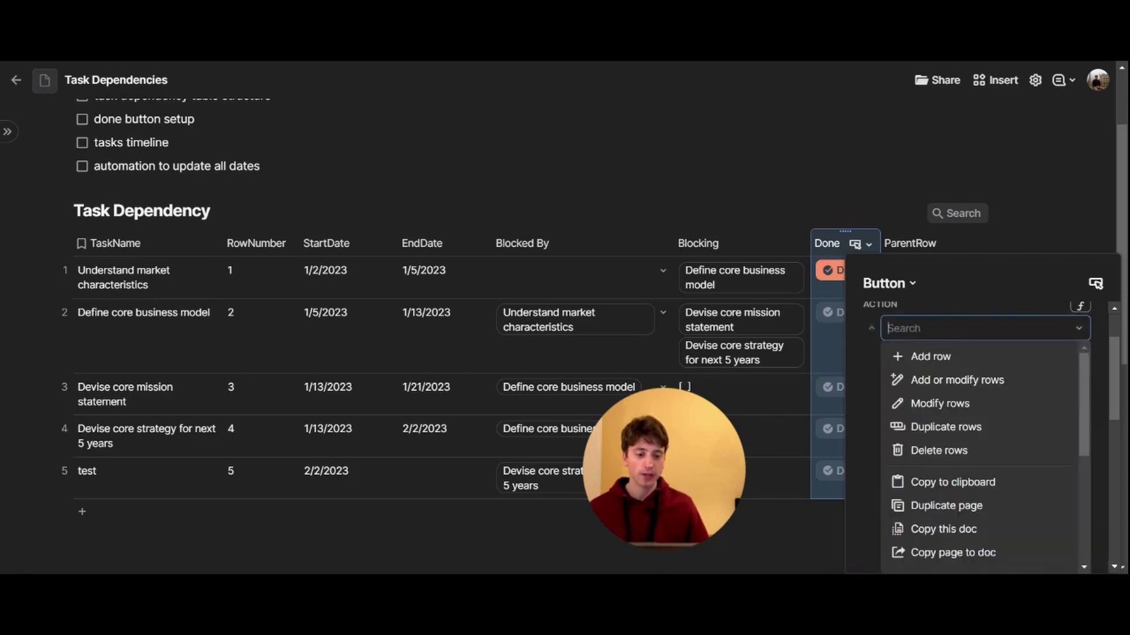
{"action": "left_click", "coordinate": [864, 368]}
{"action": "scroll", "coordinate": [917, 377], "scroll_direction": "down", "scroll_amount": 2}
{"action": "scroll", "coordinate": [956, 377], "scroll_direction": "up", "scroll_amount": 2}
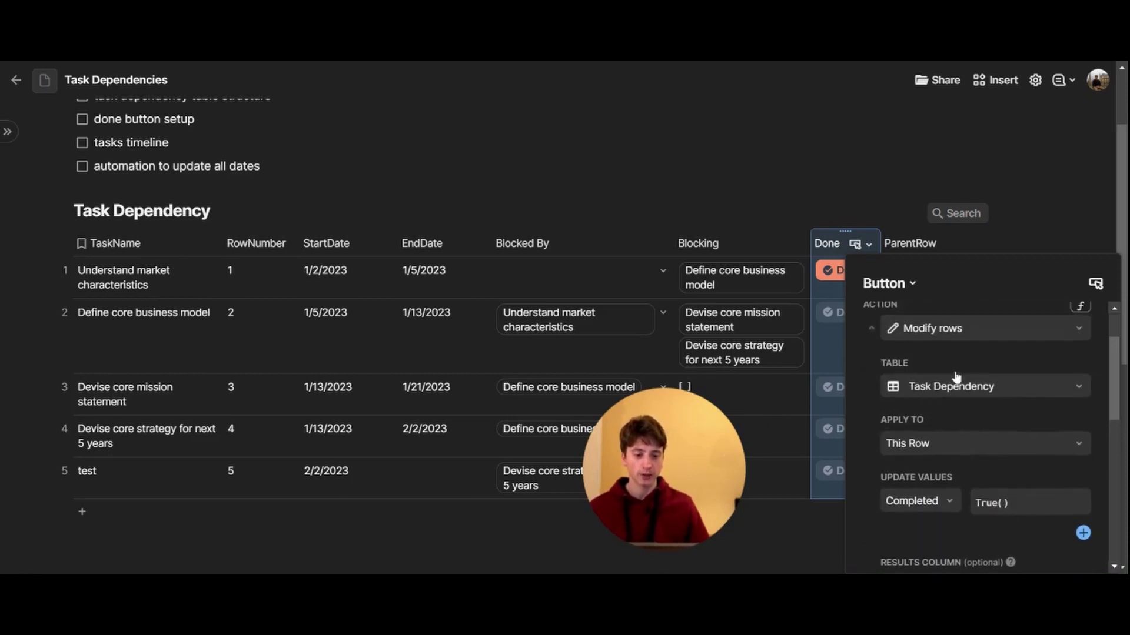
Step: Review the Done button's Completed update value, its Disable If formula based on Blocked By, and its color and icon settings
{"action": "scroll", "coordinate": [944, 387], "scroll_direction": "down", "scroll_amount": 2}
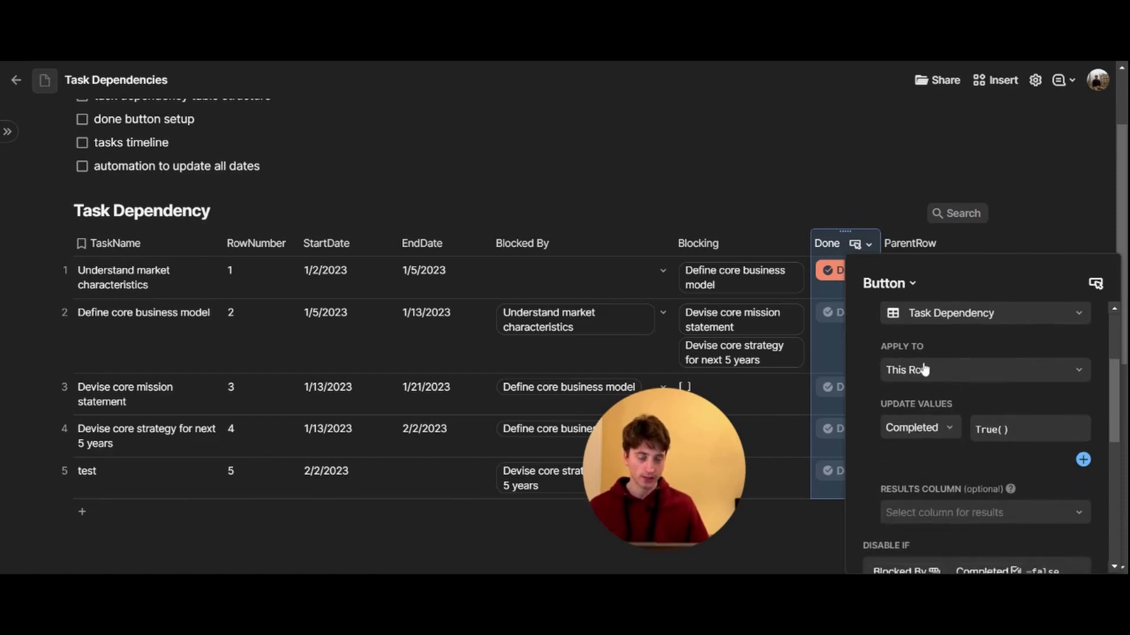
{"action": "scroll", "coordinate": [924, 370], "scroll_direction": "down", "scroll_amount": 2}
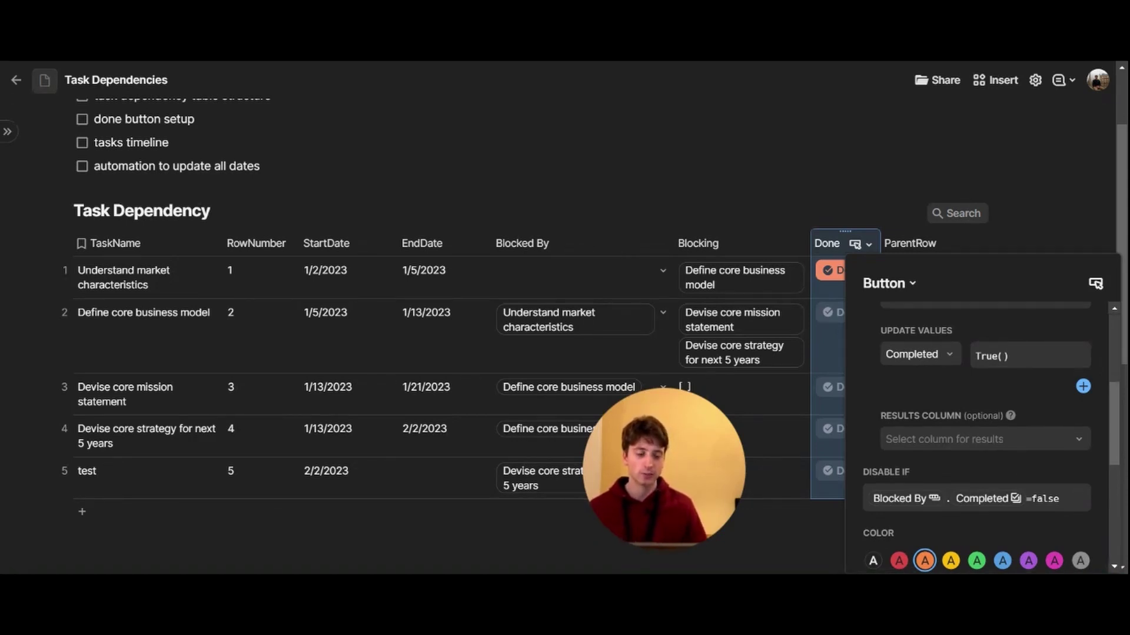
{"action": "scroll", "coordinate": [977, 371], "scroll_direction": "down", "scroll_amount": 3}
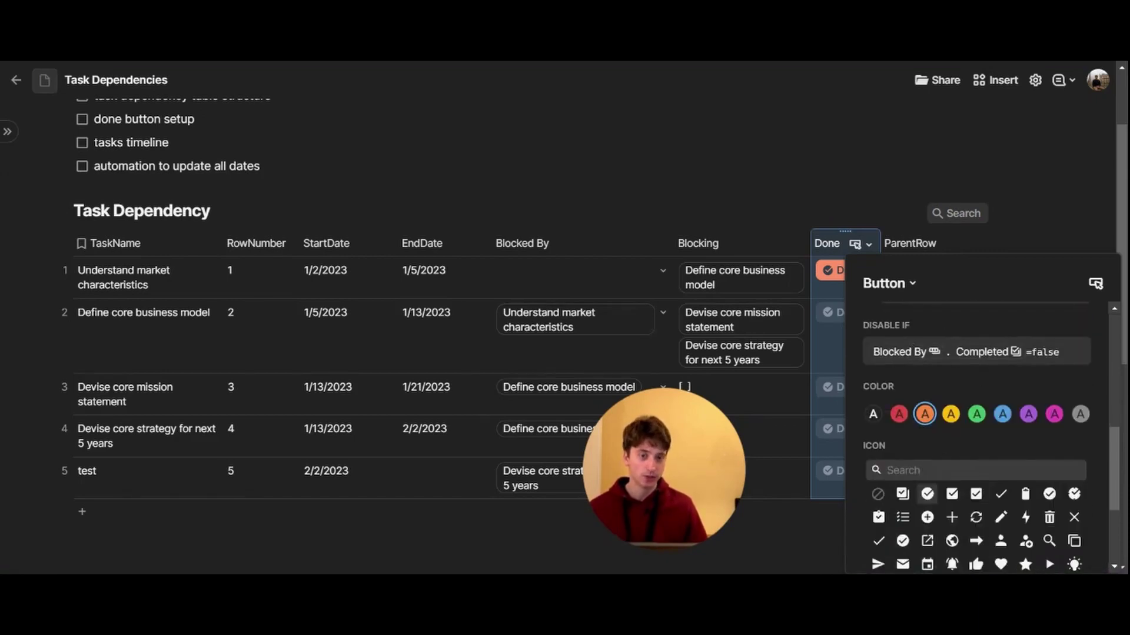
{"action": "left_click", "coordinate": [1050, 361]}
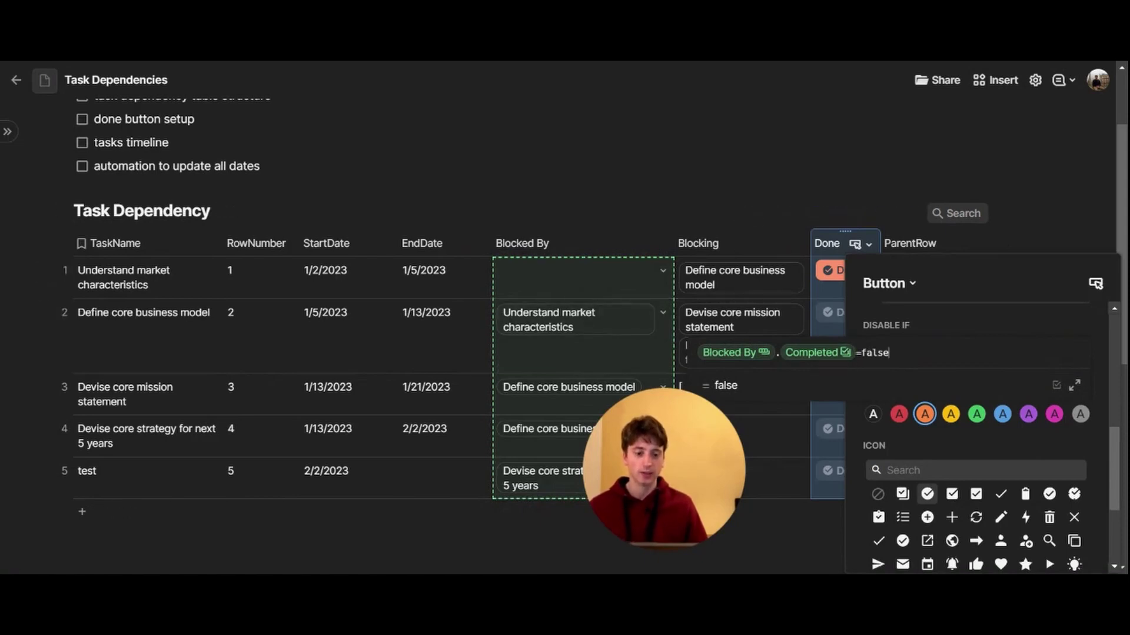
{"action": "left_click", "coordinate": [970, 321]}
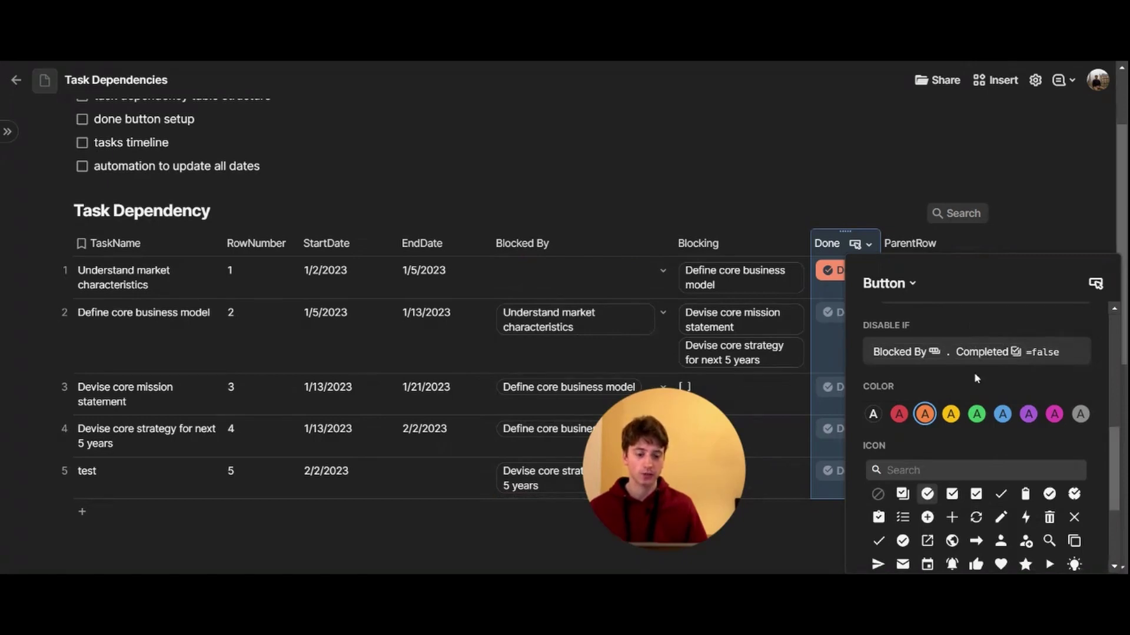
{"action": "scroll", "coordinate": [973, 376], "scroll_direction": "down", "scroll_amount": 3}
{"action": "scroll", "coordinate": [533, 452], "scroll_direction": "up", "scroll_amount": 2}
Step: Close the button options and tick off "task dependency table structure" and "done button setup" in the checklist
{"action": "left_click", "coordinate": [533, 452]}
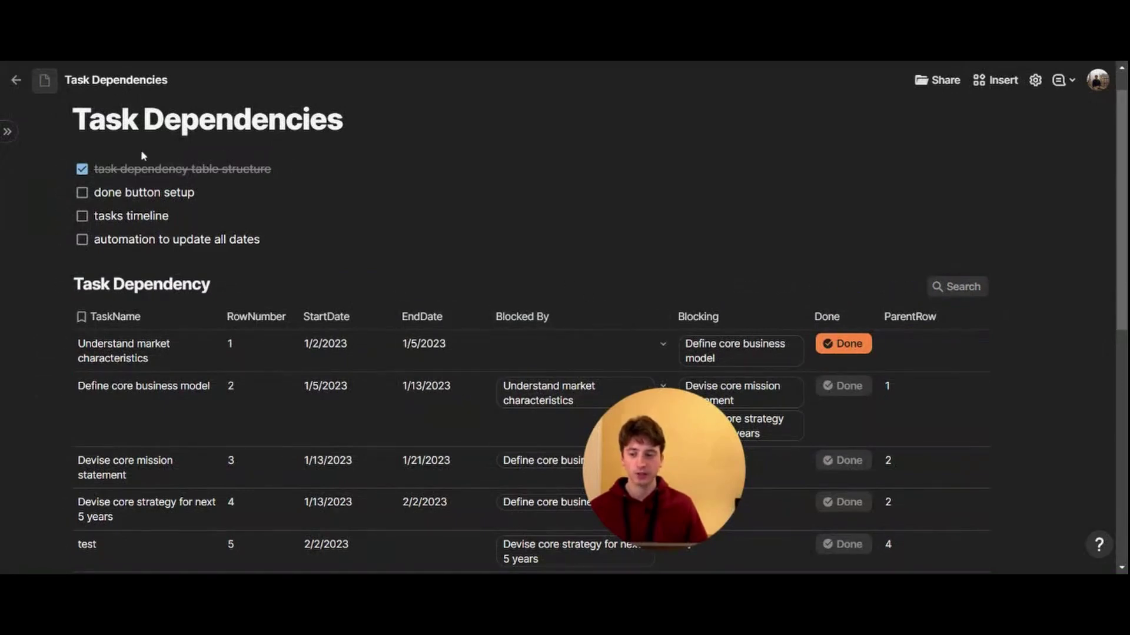
{"action": "left_click", "coordinate": [83, 192]}
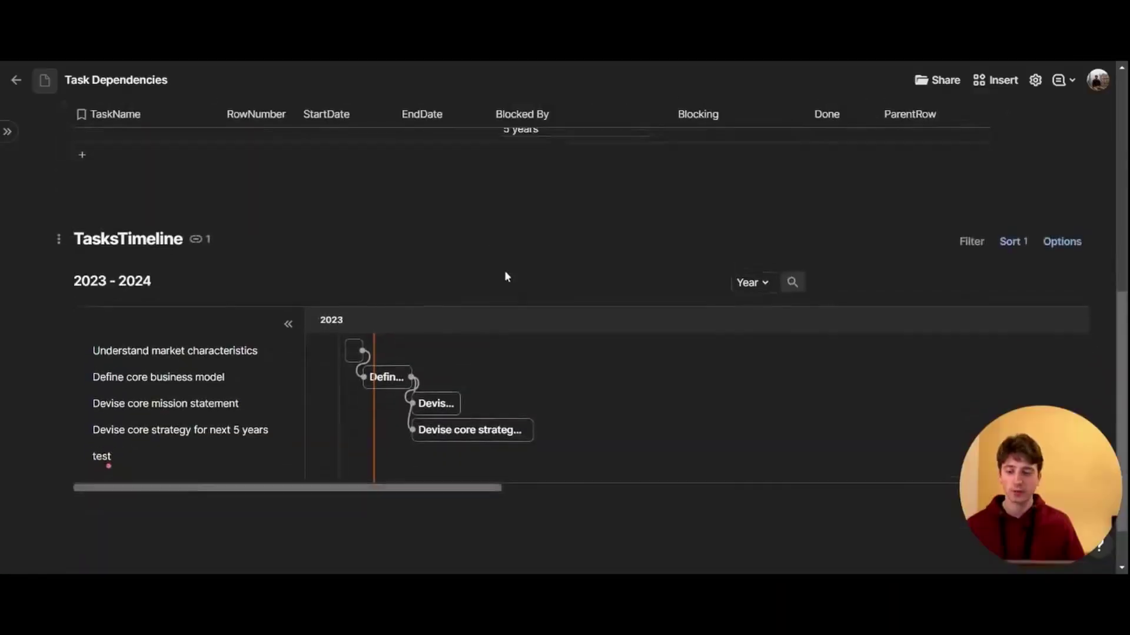
Step: Try out the /time command for a timeline on the empty line above TasksTimeline, and clear the text without inserting anything
{"action": "scroll", "coordinate": [504, 270], "scroll_direction": "up", "scroll_amount": 2}
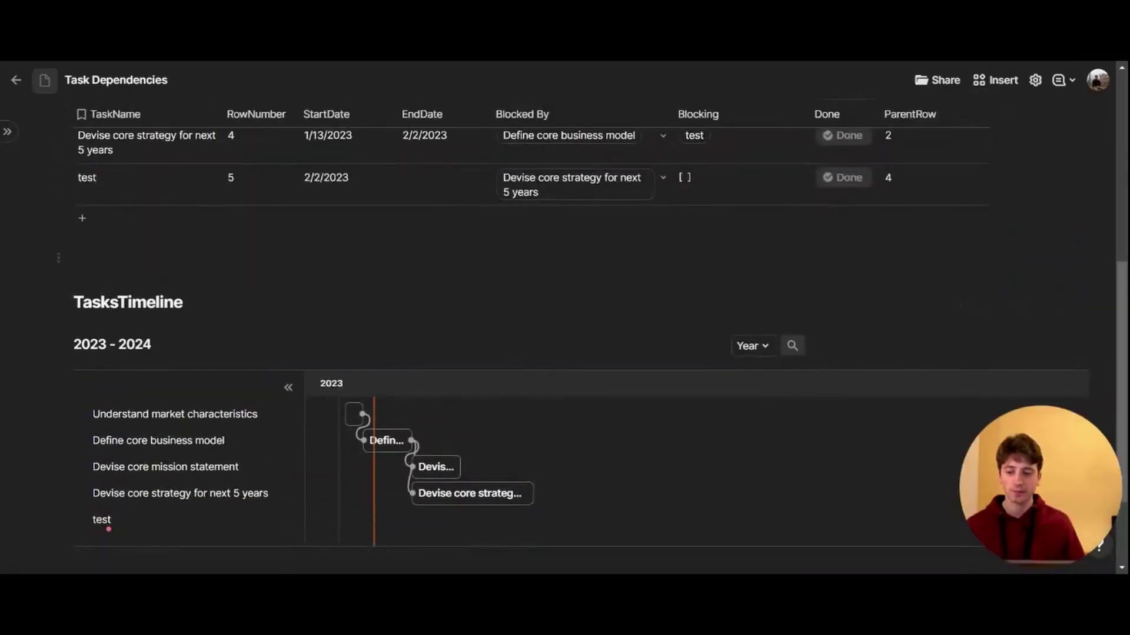
{"action": "left_click", "coordinate": [74, 258]}
{"action": "type", "text": "/time"}
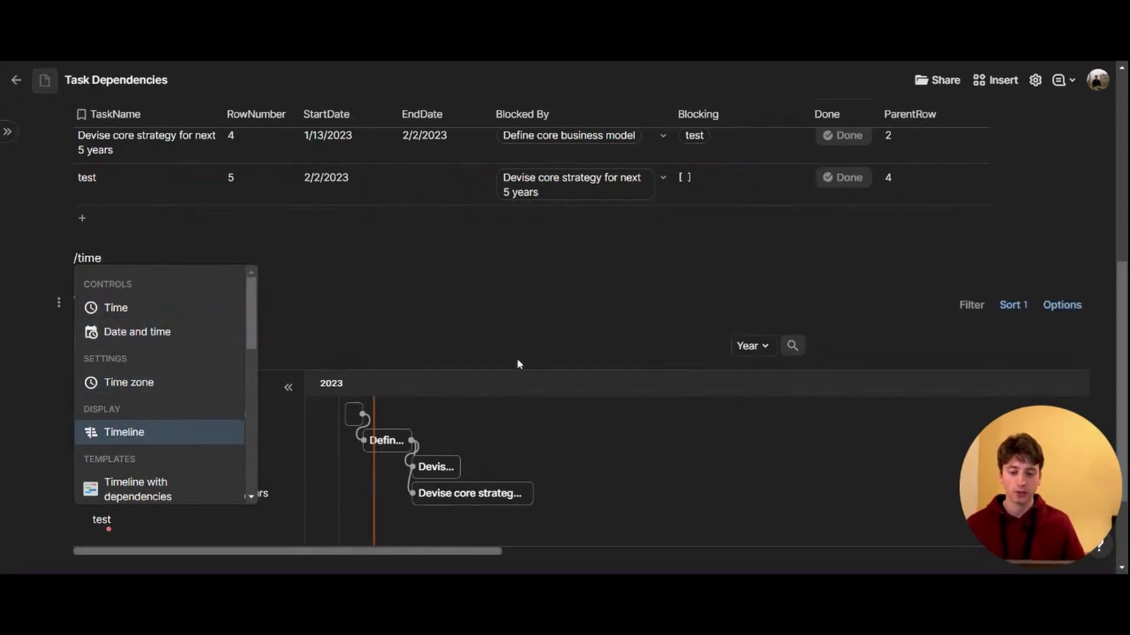
{"action": "key", "text": "Escape"}
{"action": "key", "text": "BackSpace"}
{"action": "key", "text": "BackSpace"}
{"action": "key", "text": "BackSpace"}
{"action": "key", "text": "BackSpace"}
{"action": "key", "text": "BackSpace"}
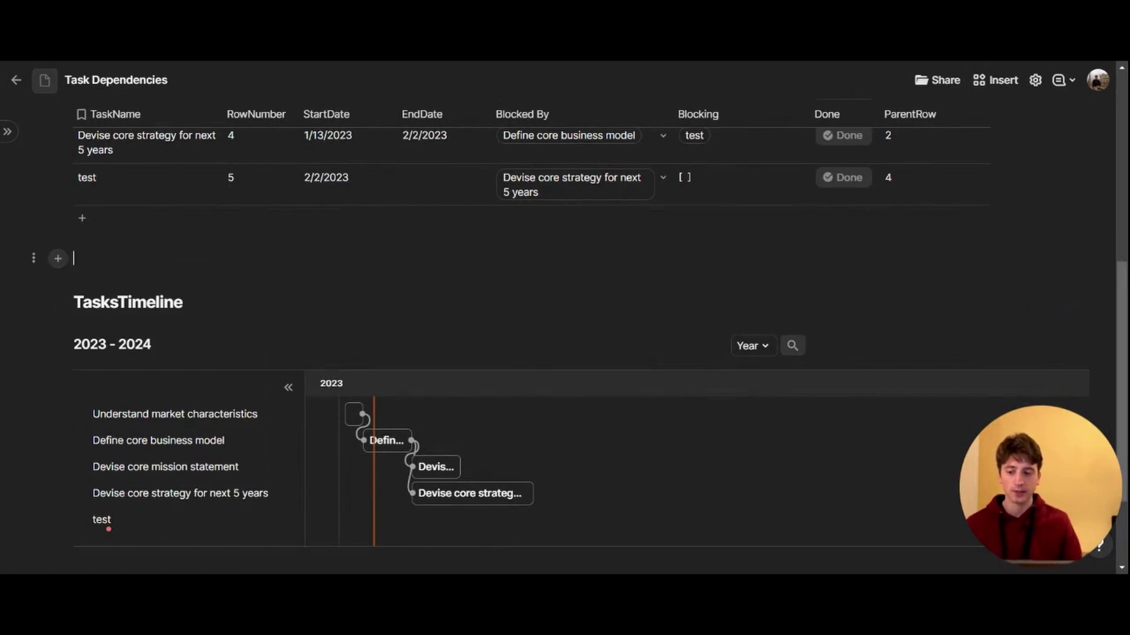
Step: Review the TasksTimeline display options, including the start date, end date and dependency columns
{"action": "scroll", "coordinate": [598, 341], "scroll_direction": "down", "scroll_amount": 1}
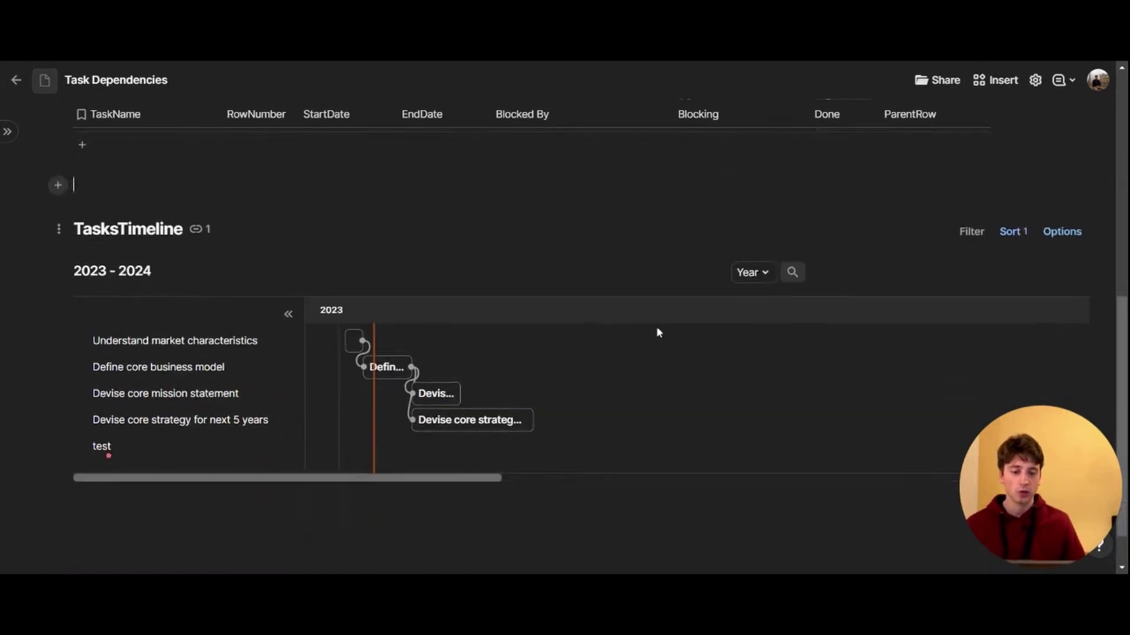
{"action": "left_click", "coordinate": [1058, 232]}
{"action": "left_click_drag", "start_coordinate": [1046, 488], "coordinate": [743, 488]}
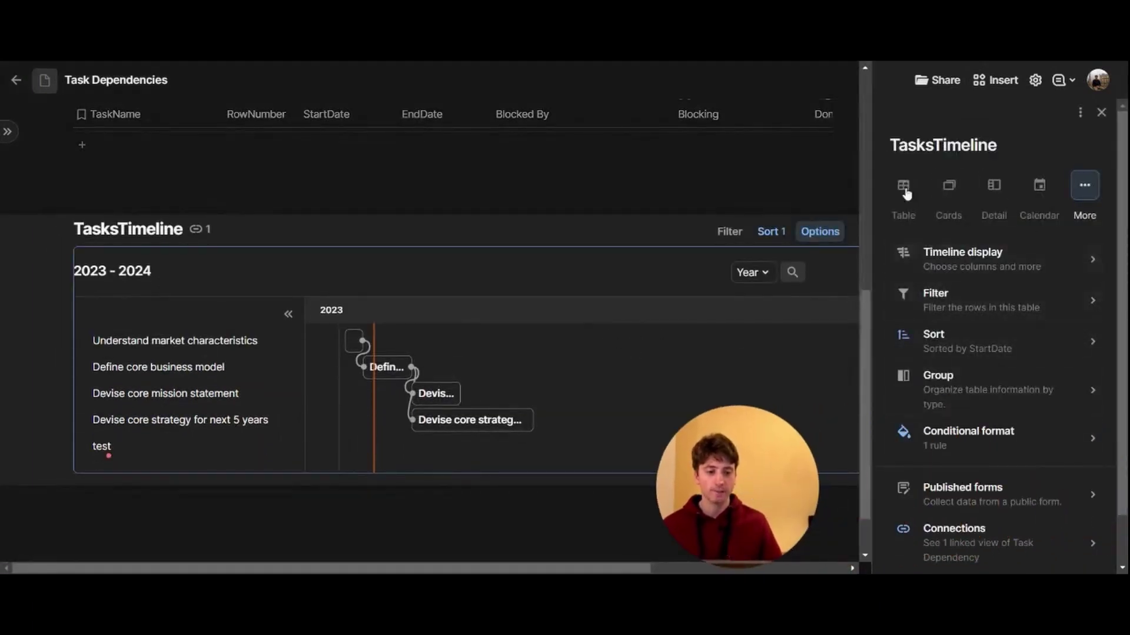
{"action": "scroll", "coordinate": [969, 306], "scroll_direction": "down", "scroll_amount": 1}
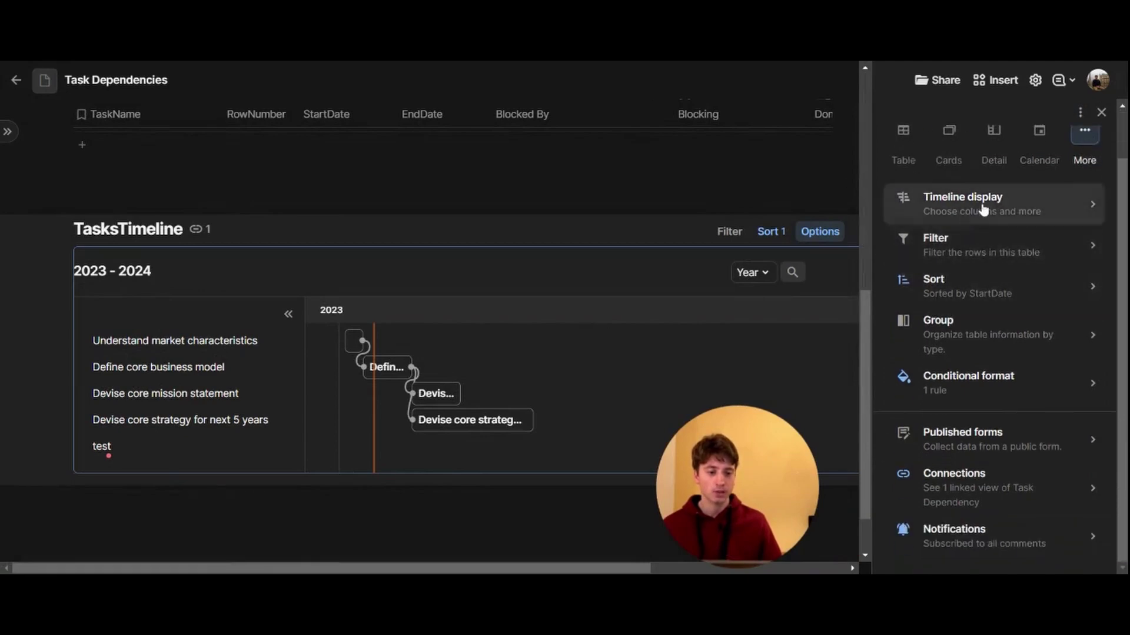
{"action": "left_click", "coordinate": [970, 200]}
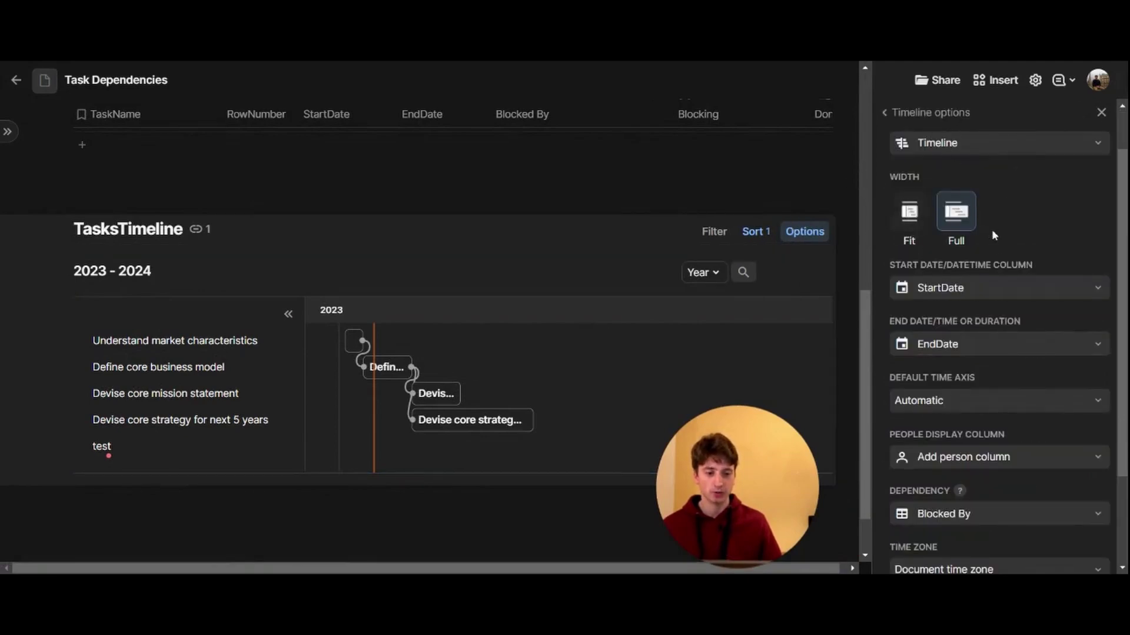
{"action": "scroll", "coordinate": [1000, 259], "scroll_direction": "down", "scroll_amount": 1}
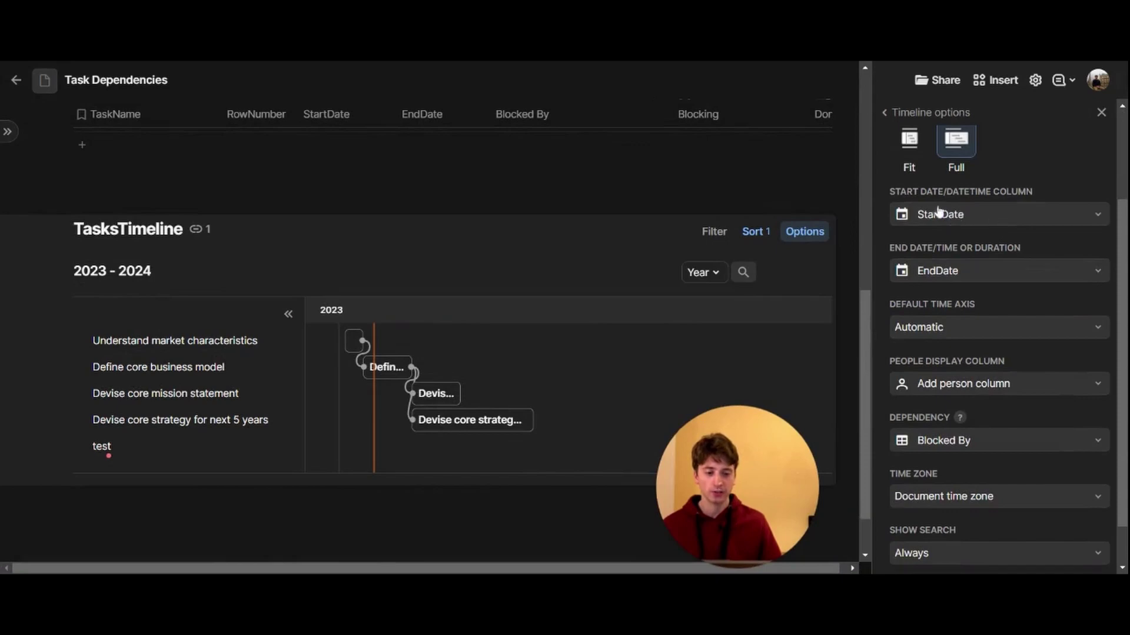
{"action": "scroll", "coordinate": [971, 271], "scroll_direction": "down", "scroll_amount": 1}
{"action": "scroll", "coordinate": [965, 300], "scroll_direction": "down", "scroll_amount": 1}
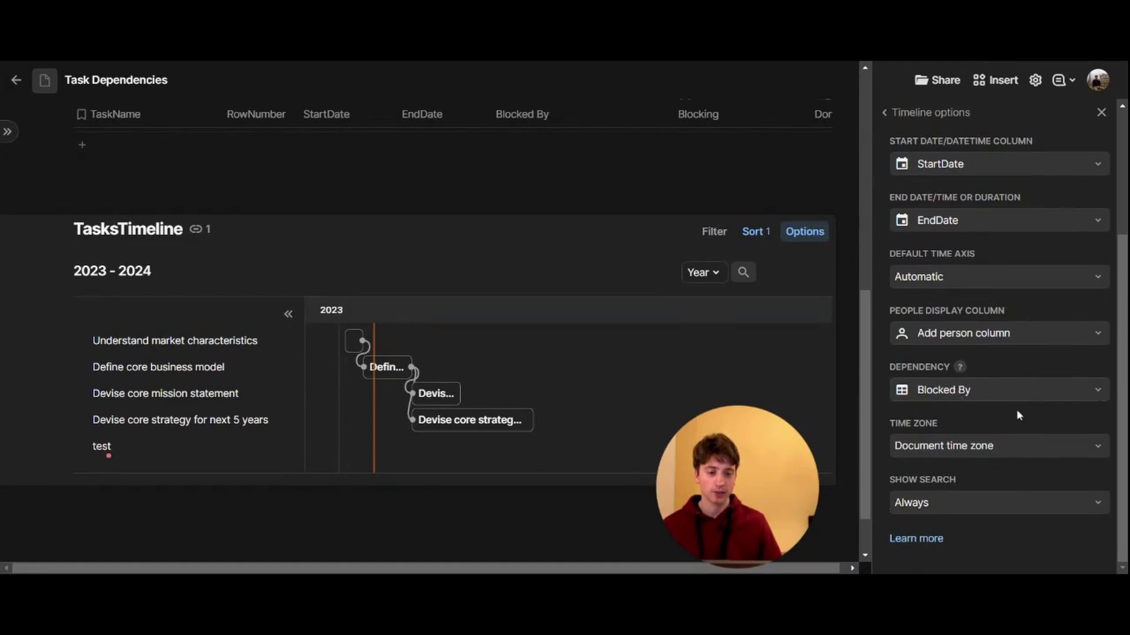
Step: Review the column choices for the timeline's Dependency setting and its conditional format rule for completed tasks
{"action": "left_click", "coordinate": [979, 391]}
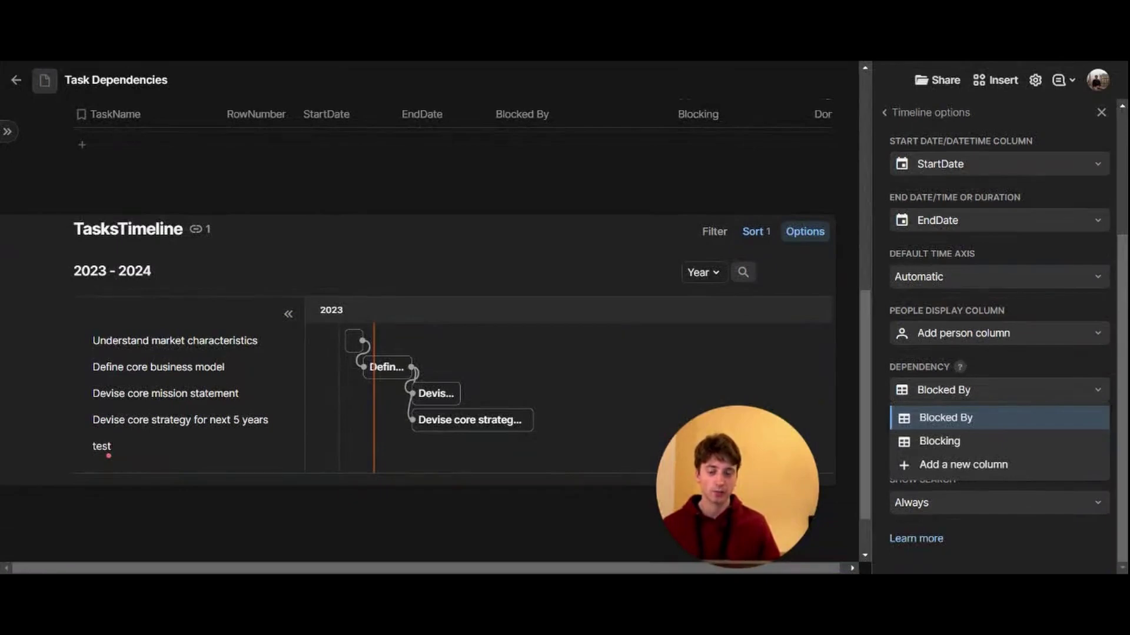
{"action": "key", "text": "Escape"}
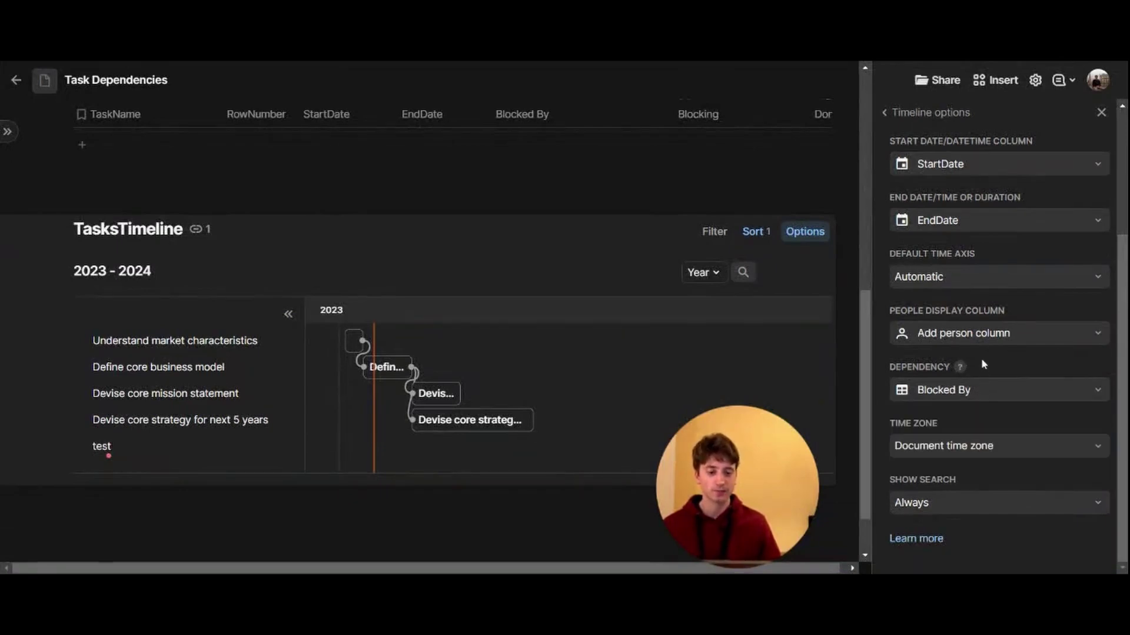
{"action": "key", "text": "Escape"}
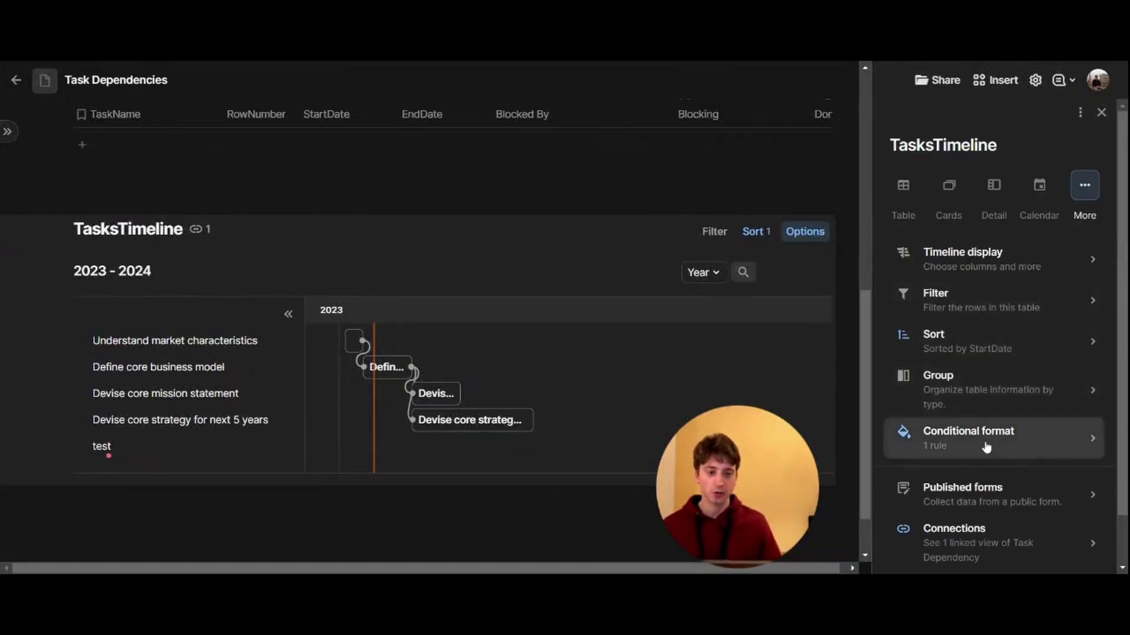
{"action": "left_click", "coordinate": [986, 446]}
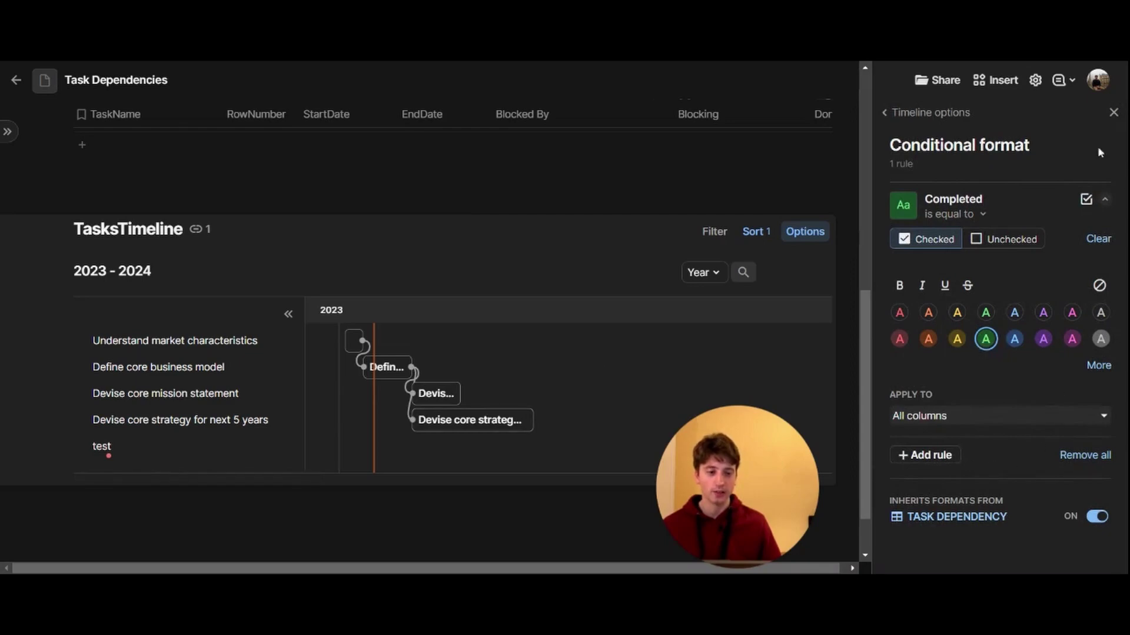
{"action": "left_click", "coordinate": [907, 117]}
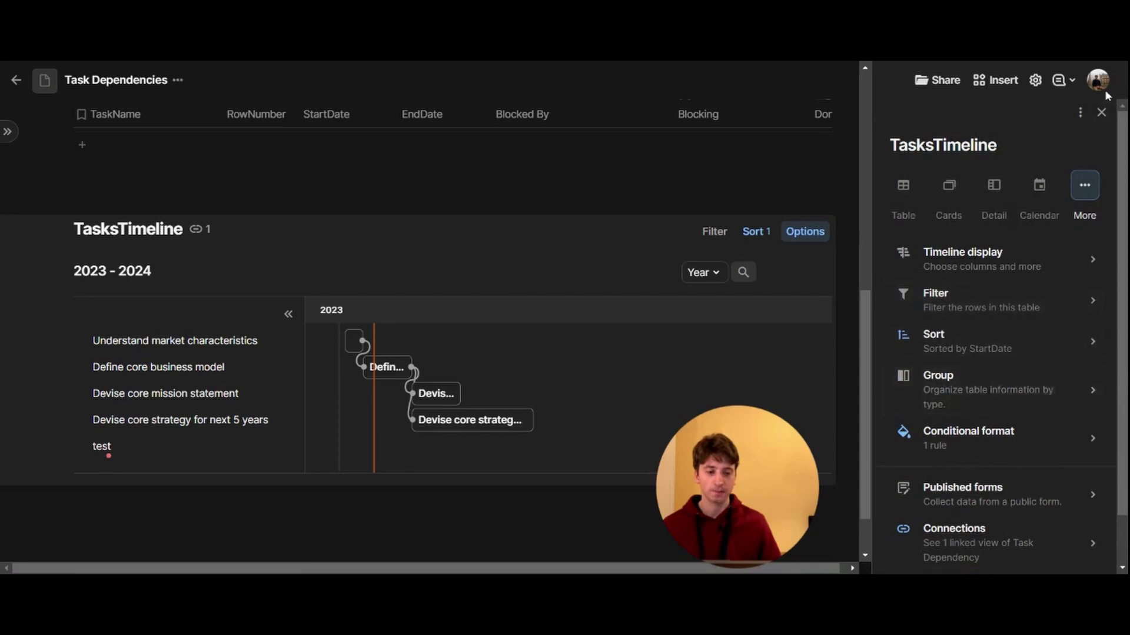
Step: Close the timeline options, set the TasksTimeline scale to Quarter and tick off "tasks timeline" in the checklist
{"action": "left_click", "coordinate": [1101, 112]}
{"action": "left_click_drag", "start_coordinate": [742, 519], "coordinate": [1045, 519]}
{"action": "left_click", "coordinate": [752, 280]}
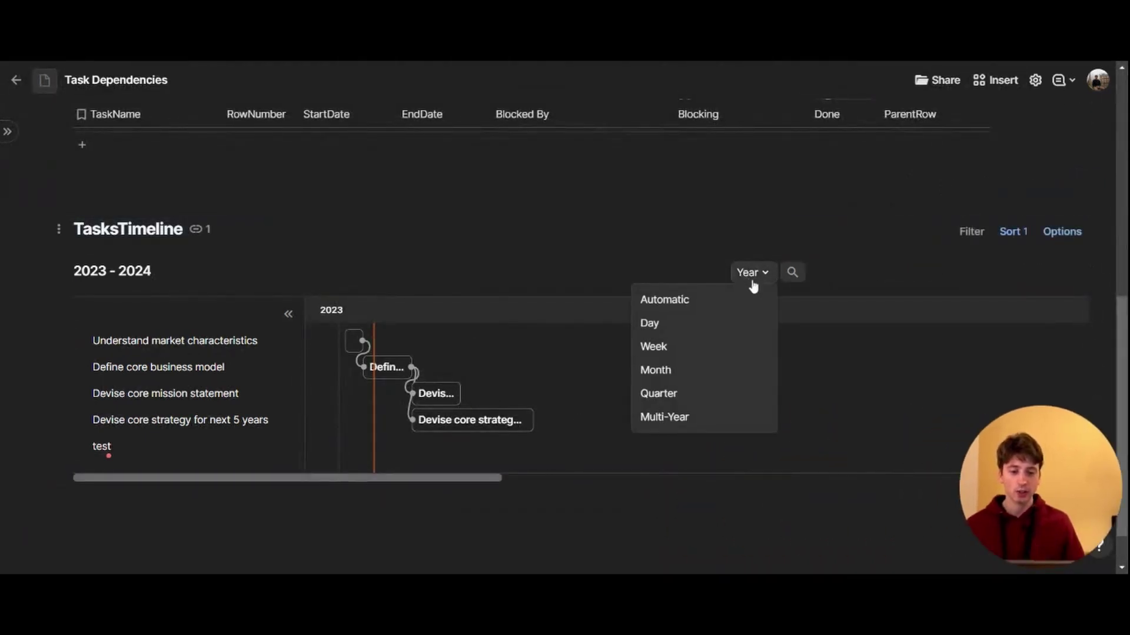
{"action": "left_click", "coordinate": [677, 393]}
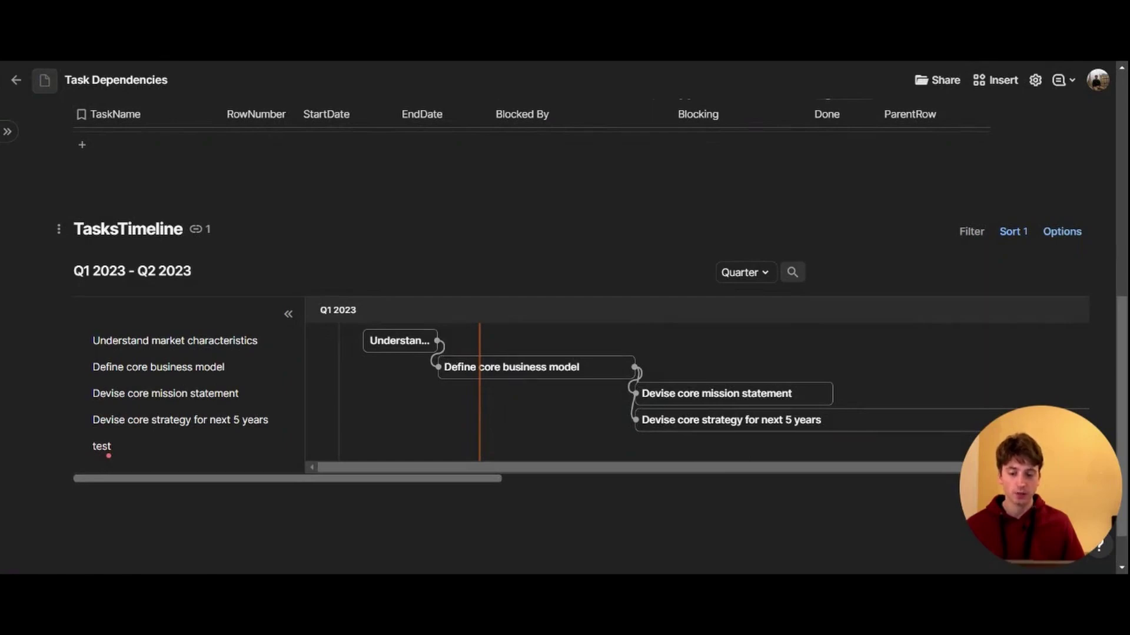
{"action": "left_click", "coordinate": [288, 315]}
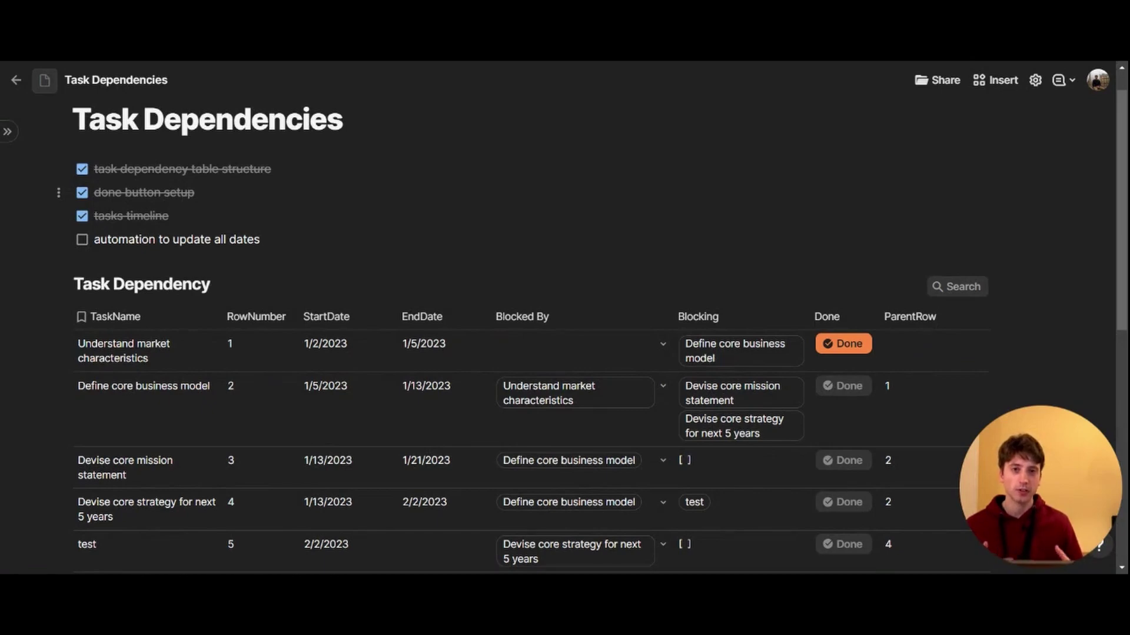
Step: Open the list of automation rules in the doc's settings
{"action": "scroll", "coordinate": [65, 200], "scroll_direction": "down", "scroll_amount": 3}
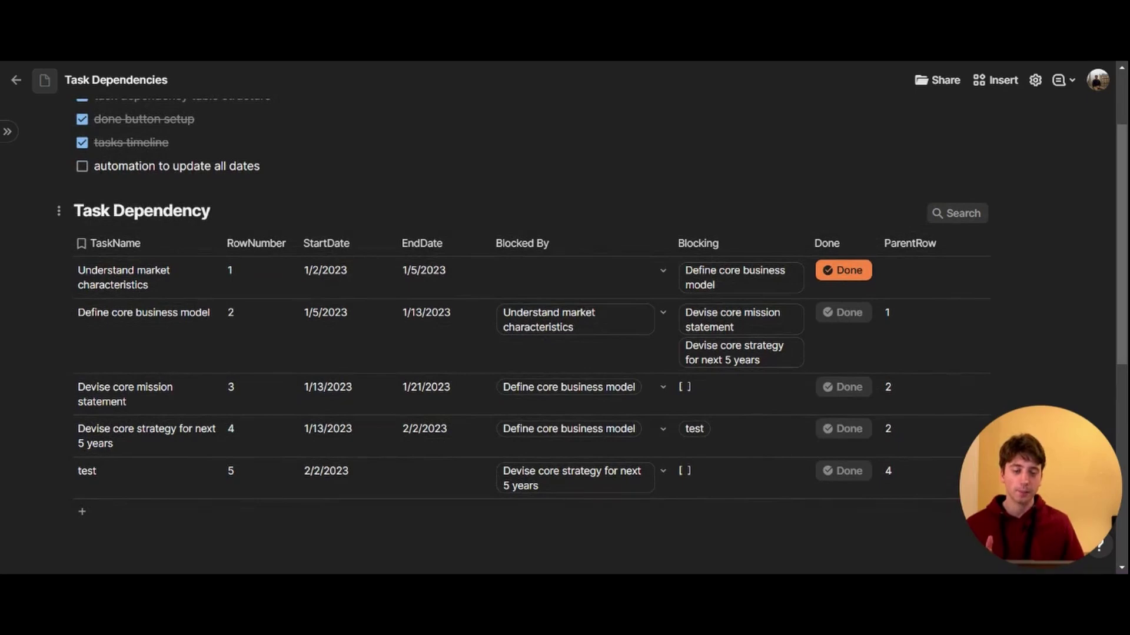
{"action": "scroll", "coordinate": [902, 156], "scroll_direction": "up", "scroll_amount": 3}
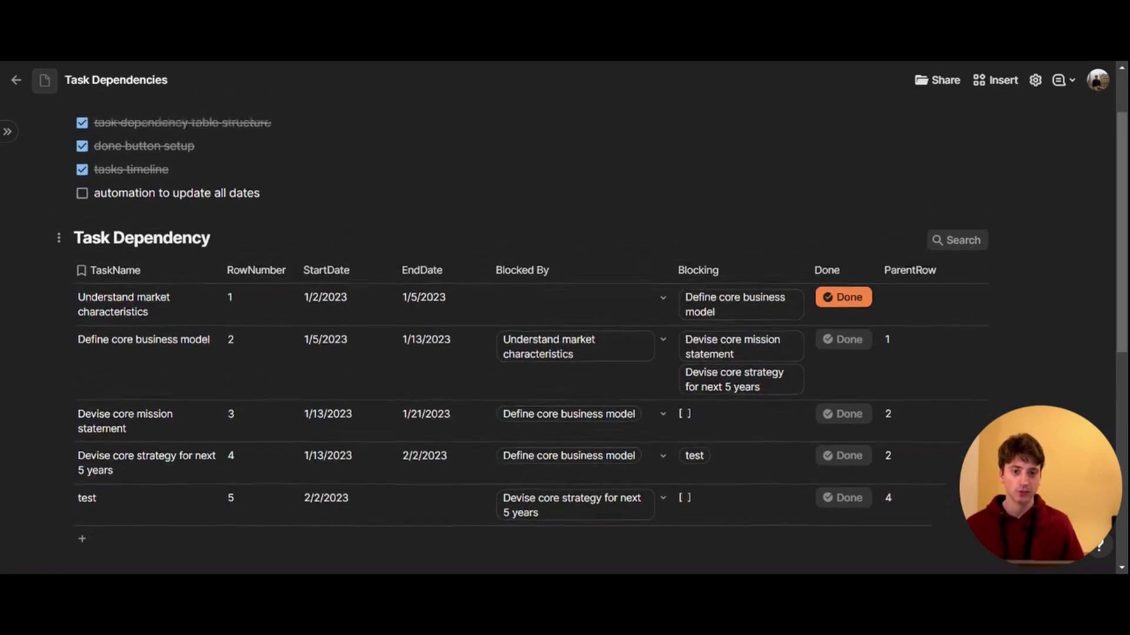
{"action": "left_click", "coordinate": [1035, 80]}
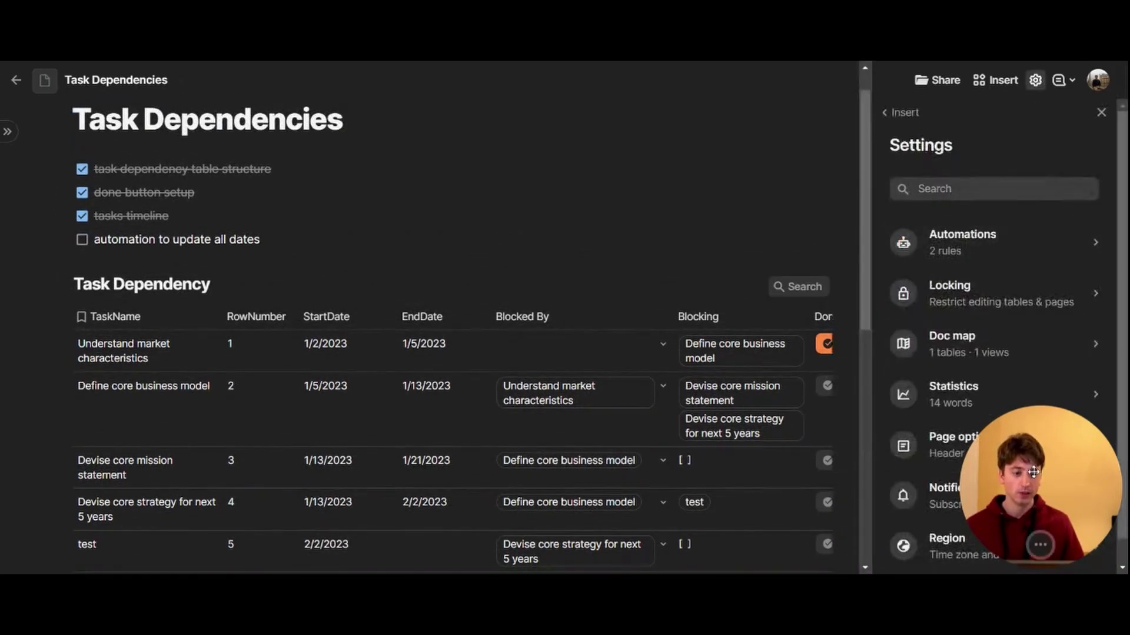
{"action": "left_click", "coordinate": [958, 247]}
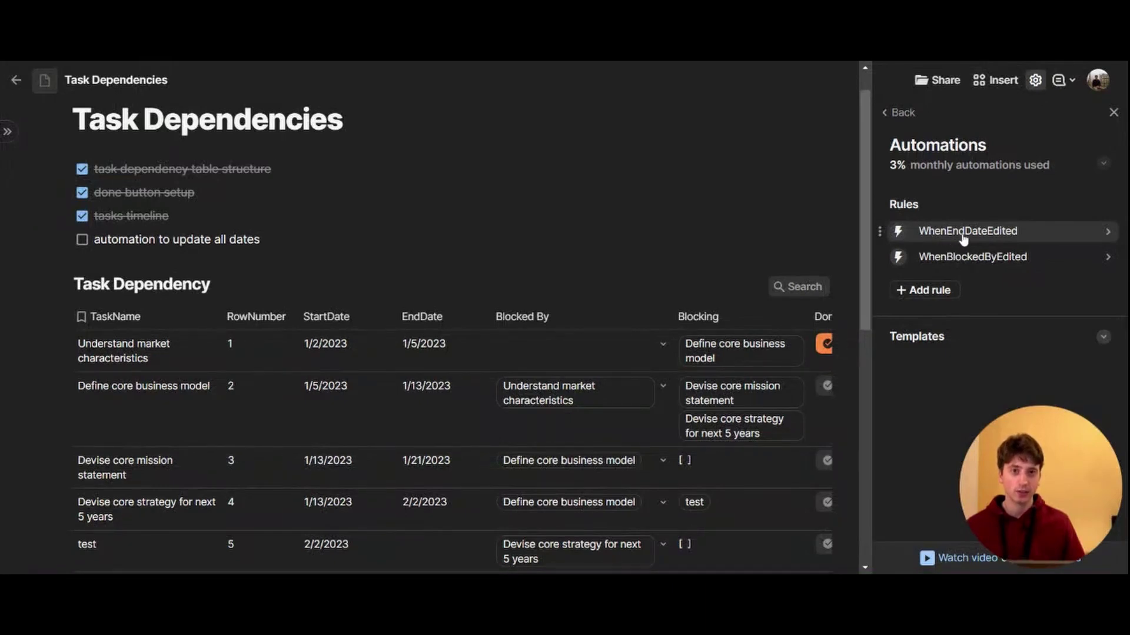
Step: Compare the StartDate and EndDate cells of blocked and blocking tasks in the Task Dependency table
{"action": "scroll", "coordinate": [746, 290], "scroll_direction": "down", "scroll_amount": 1}
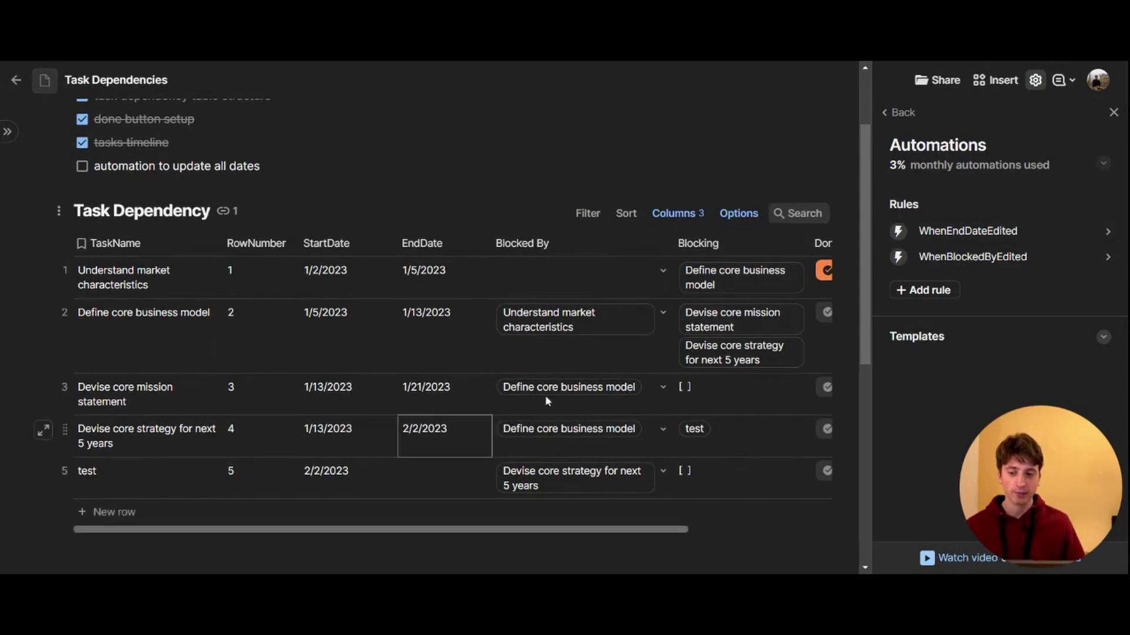
{"action": "left_click", "coordinate": [529, 436]}
{"action": "left_click", "coordinate": [218, 353]}
{"action": "left_click", "coordinate": [322, 435]}
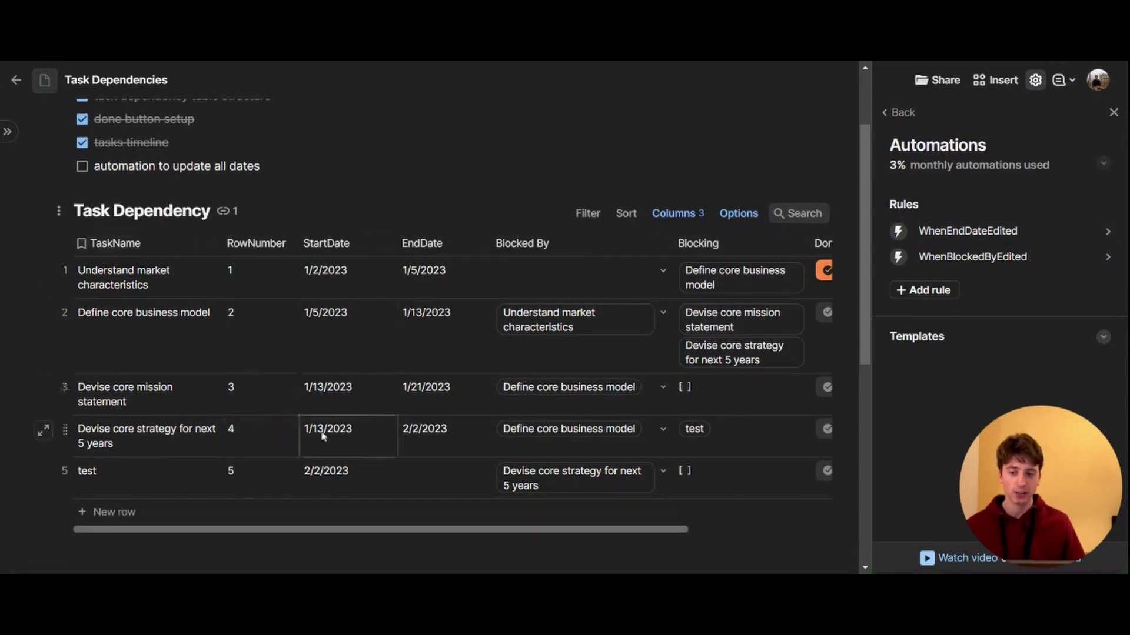
{"action": "left_click", "coordinate": [496, 362]}
{"action": "left_click", "coordinate": [435, 277]}
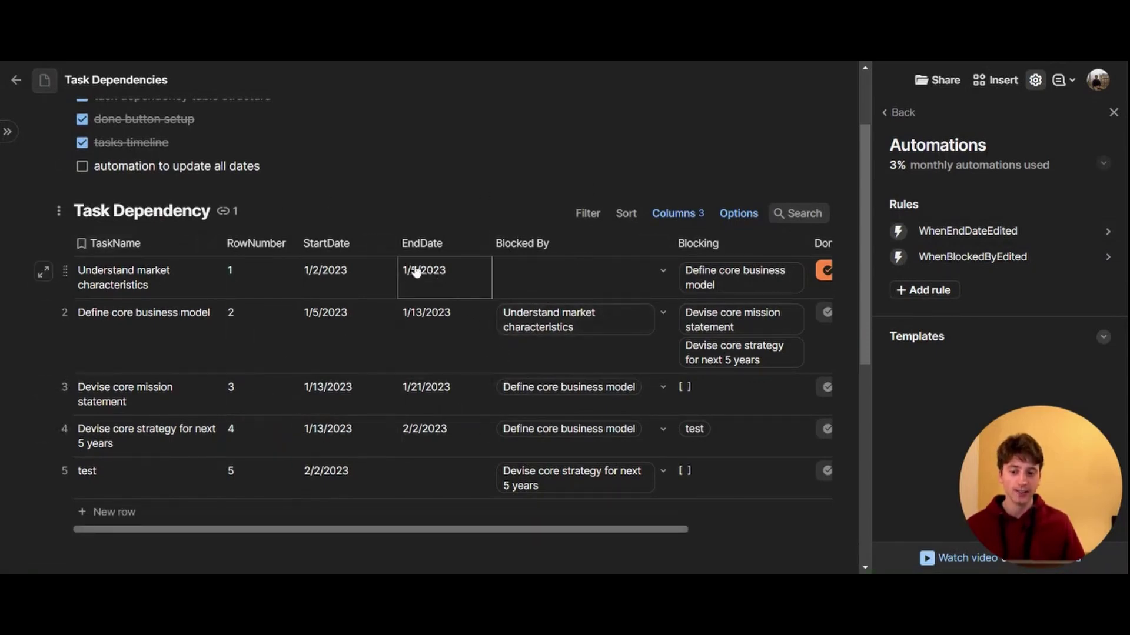
Step: Open the WhenEndDateEdited rule and review its row-changed trigger on the EndDate column of Task Dependency
{"action": "left_click", "coordinate": [952, 233]}
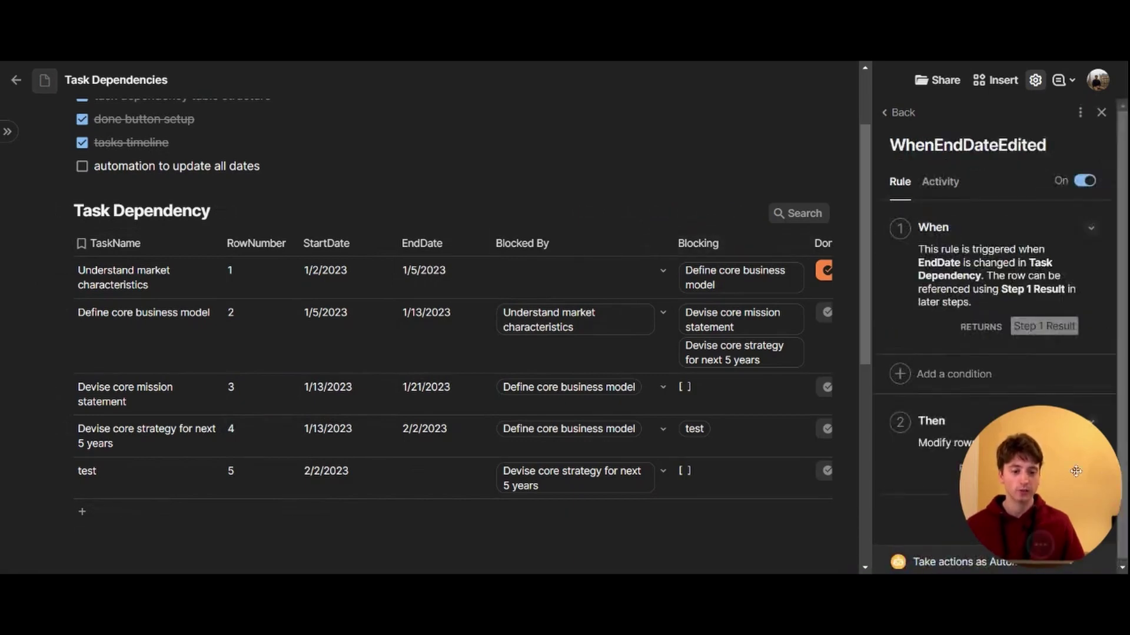
{"action": "left_click_drag", "start_coordinate": [1064, 470], "coordinate": [745, 465]}
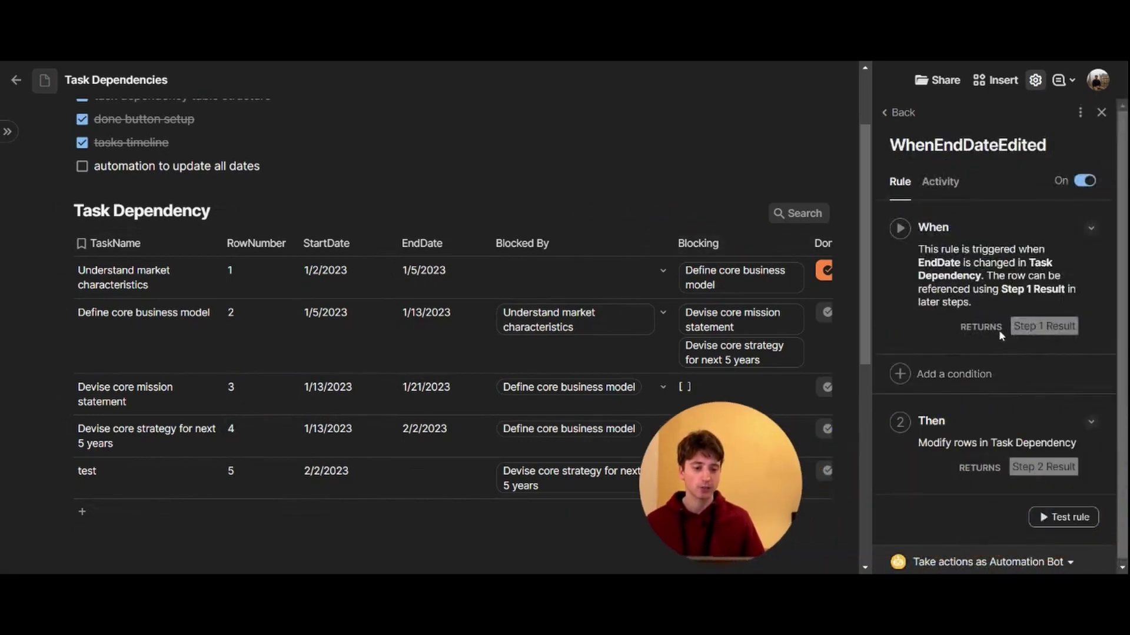
{"action": "left_click", "coordinate": [949, 267]}
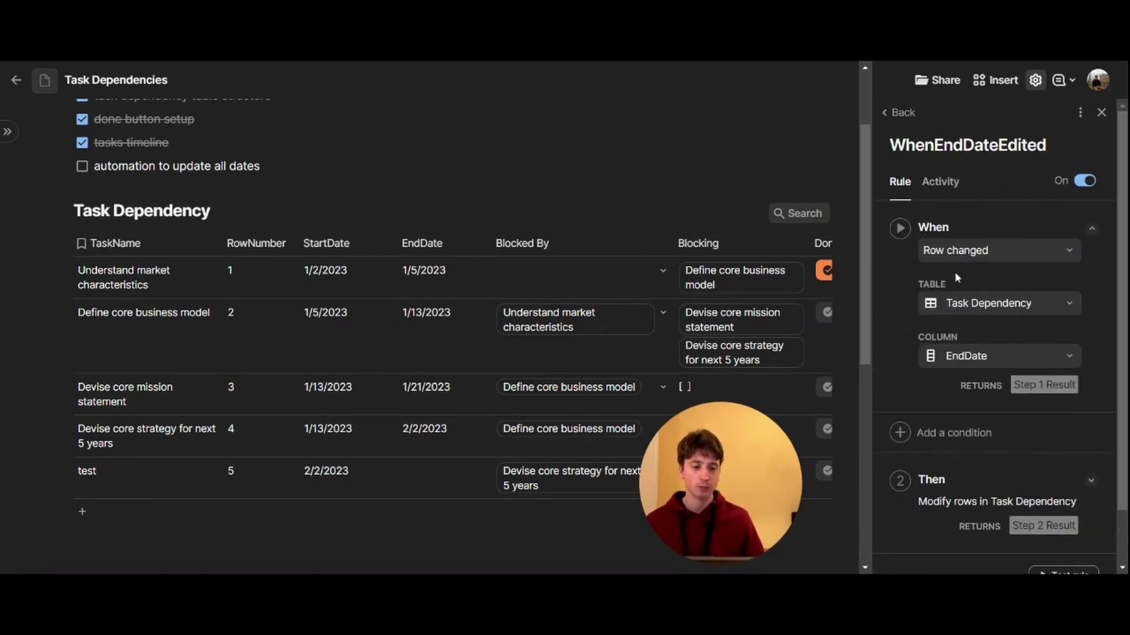
{"action": "scroll", "coordinate": [960, 260], "scroll_direction": "down", "scroll_amount": 2}
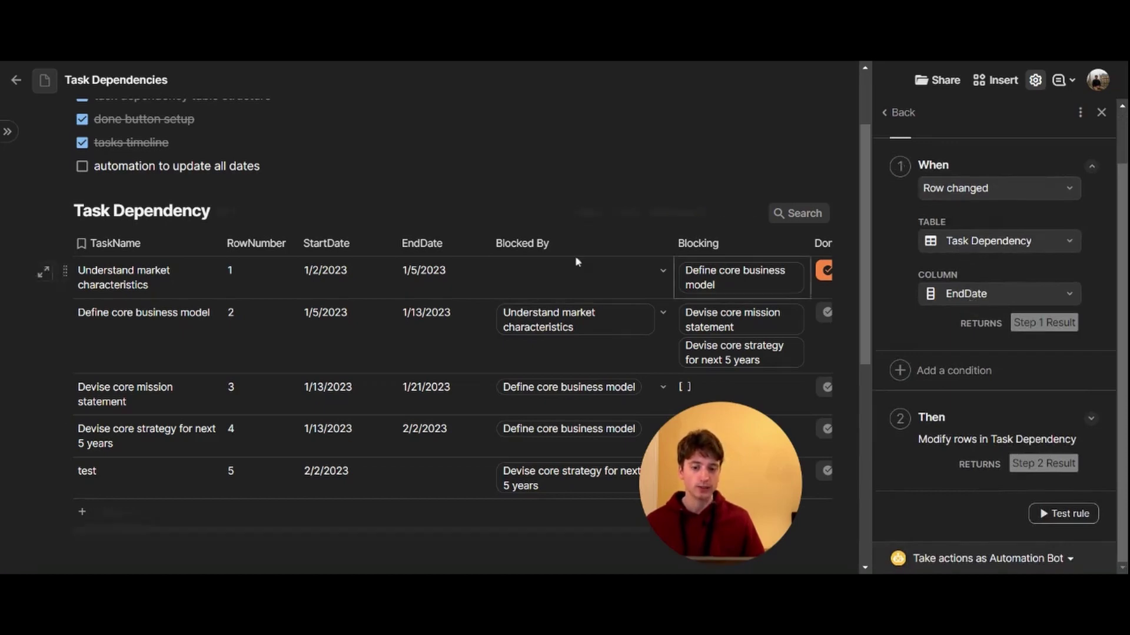
{"action": "left_click", "coordinate": [419, 247]}
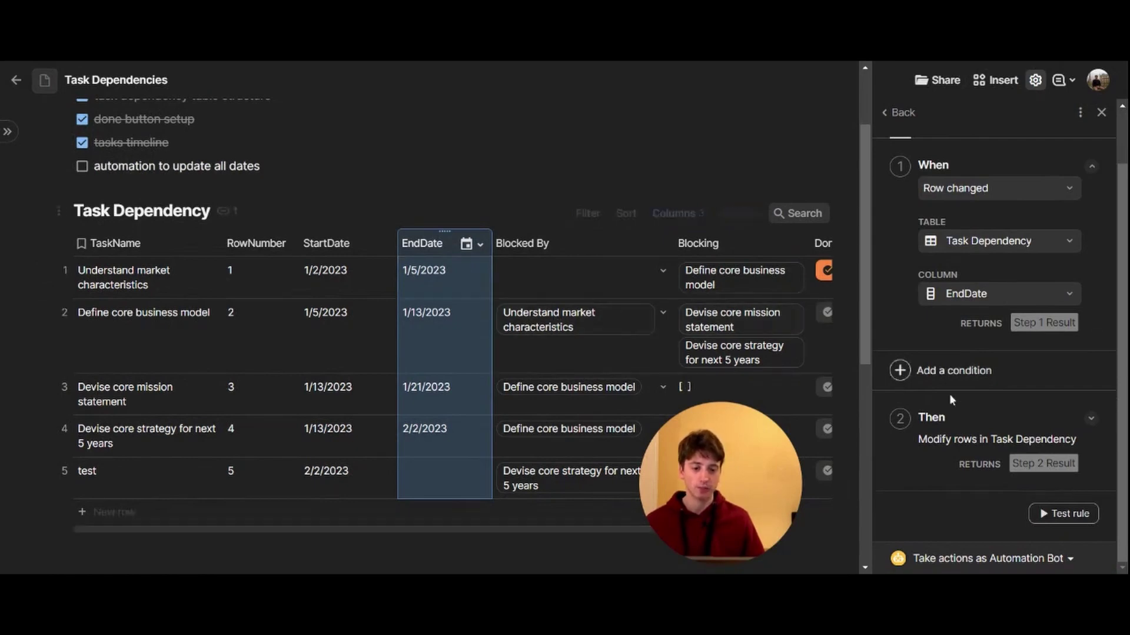
Step: Expand the rule's Modify rows action and examine its target table and the custom filter formula on Blocked By
{"action": "left_click", "coordinate": [997, 439]}
{"action": "scroll", "coordinate": [996, 439], "scroll_direction": "down", "scroll_amount": 3}
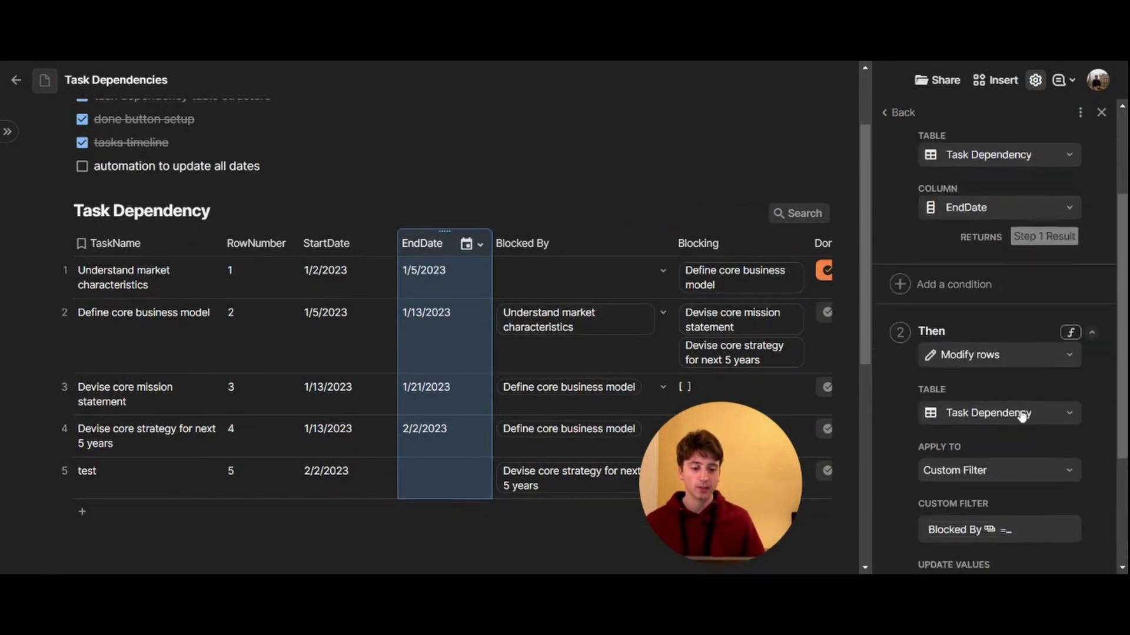
{"action": "scroll", "coordinate": [993, 326], "scroll_direction": "up", "scroll_amount": 3}
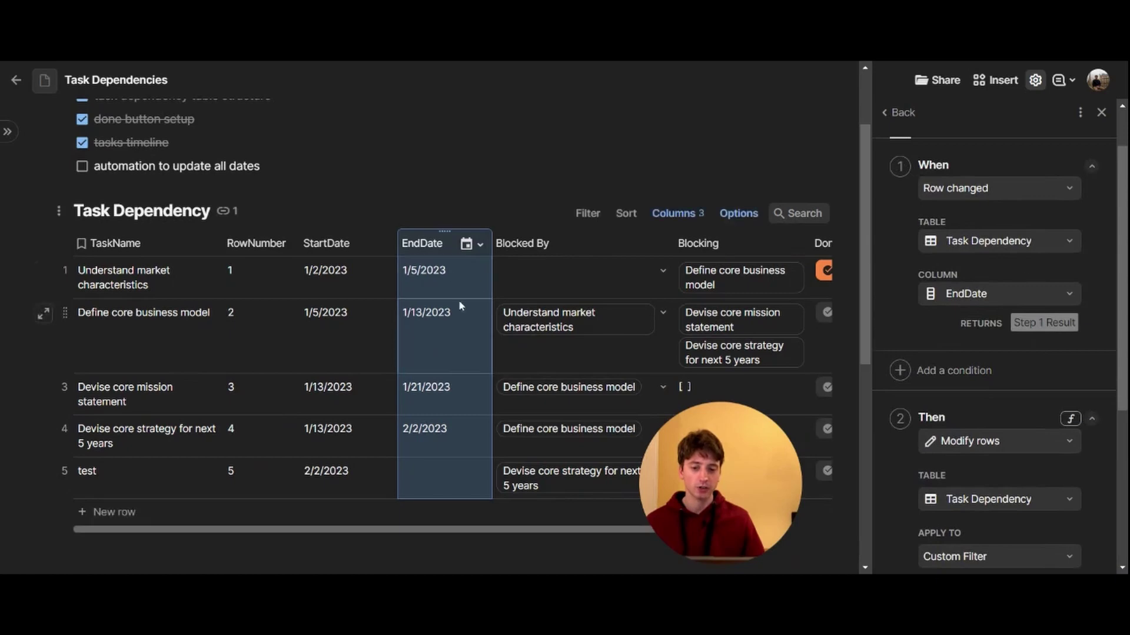
{"action": "scroll", "coordinate": [1021, 430], "scroll_direction": "down", "scroll_amount": 3}
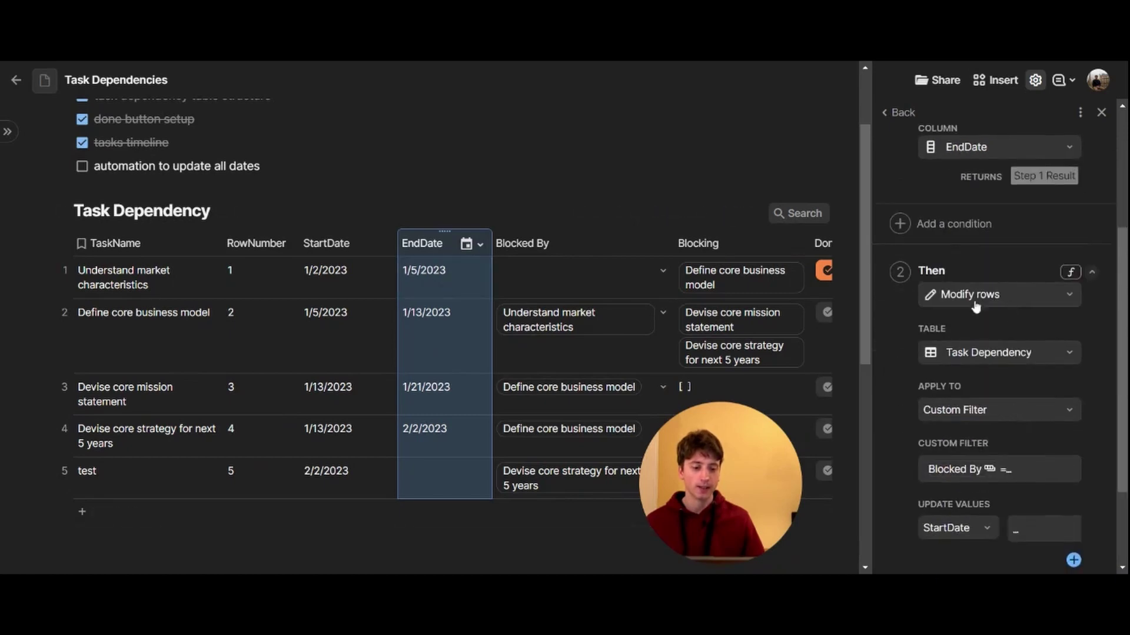
{"action": "scroll", "coordinate": [993, 299], "scroll_direction": "down", "scroll_amount": 2}
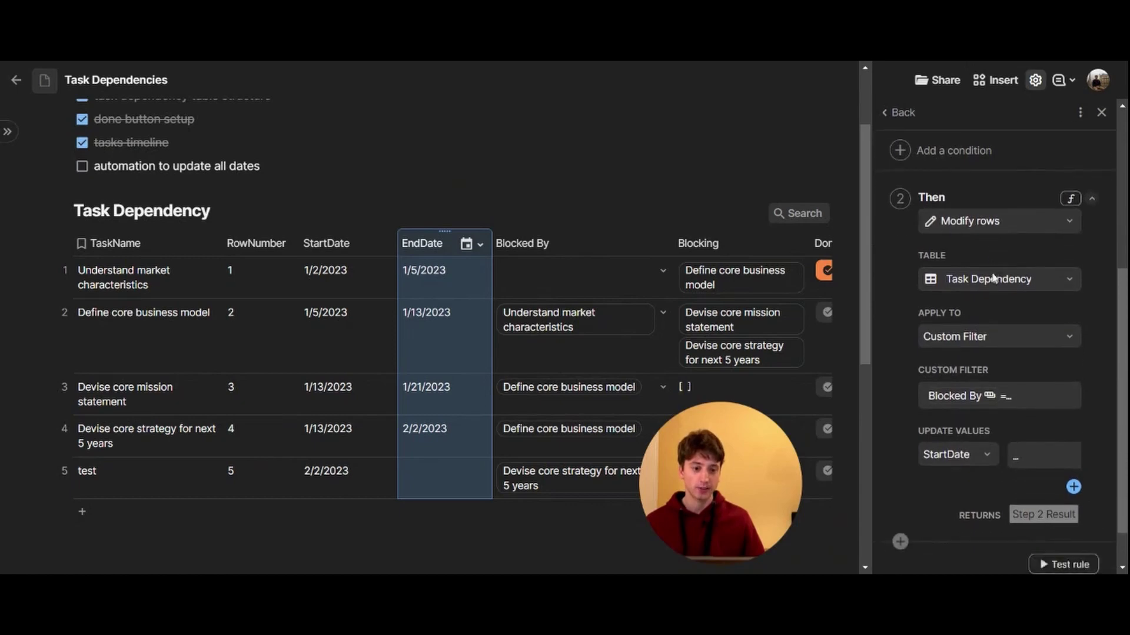
{"action": "scroll", "coordinate": [992, 281], "scroll_direction": "down", "scroll_amount": 1}
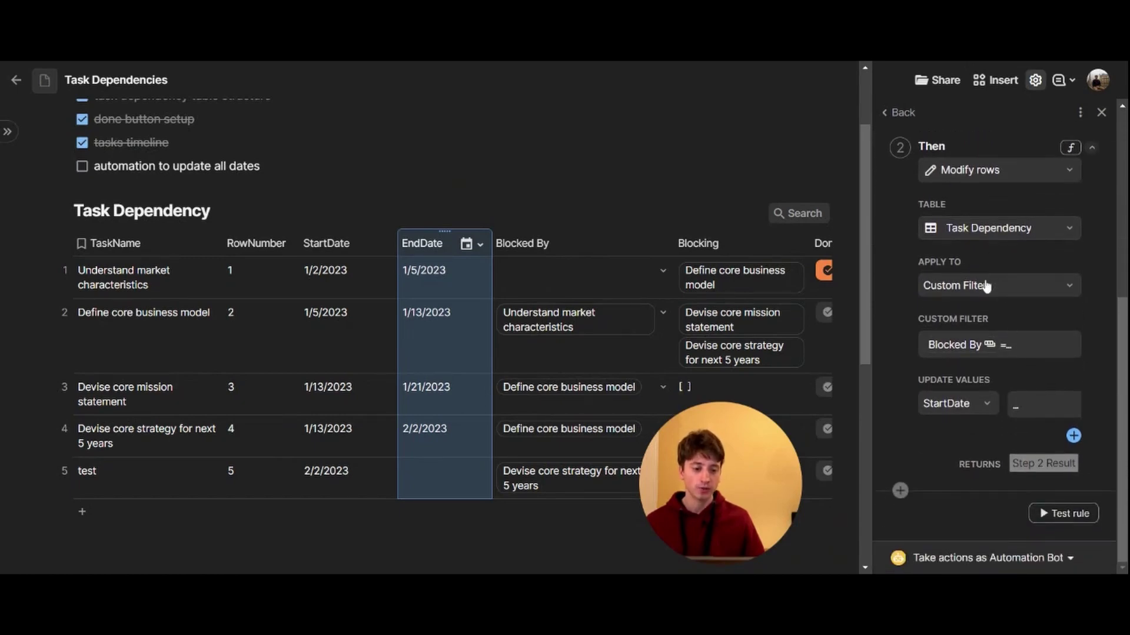
{"action": "left_click", "coordinate": [1006, 344]}
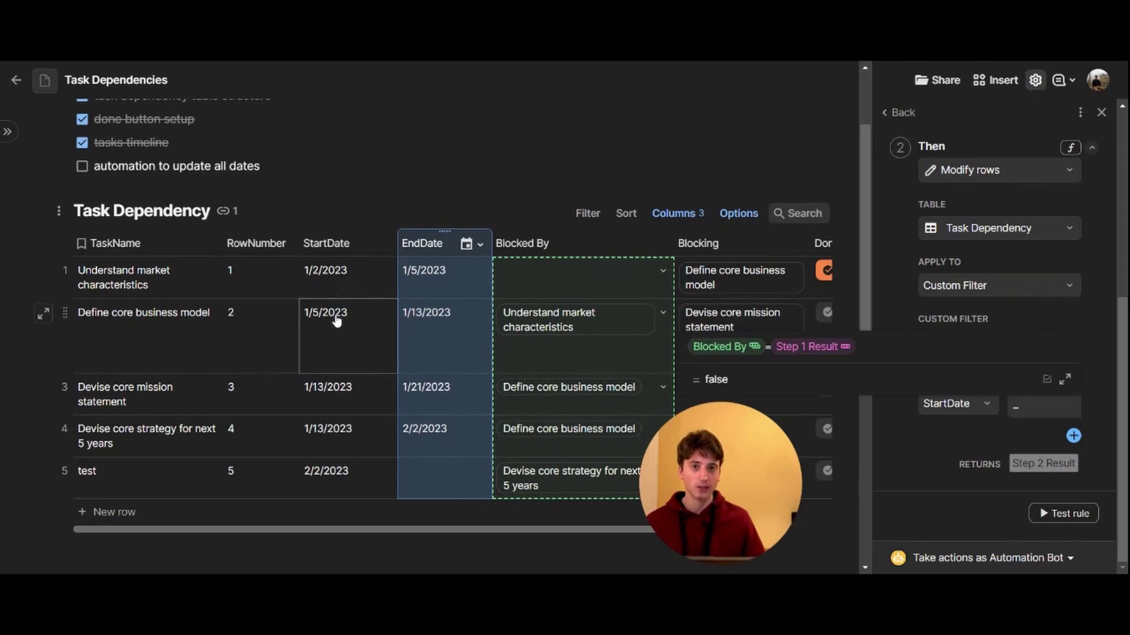
{"action": "left_click", "coordinate": [1079, 309]}
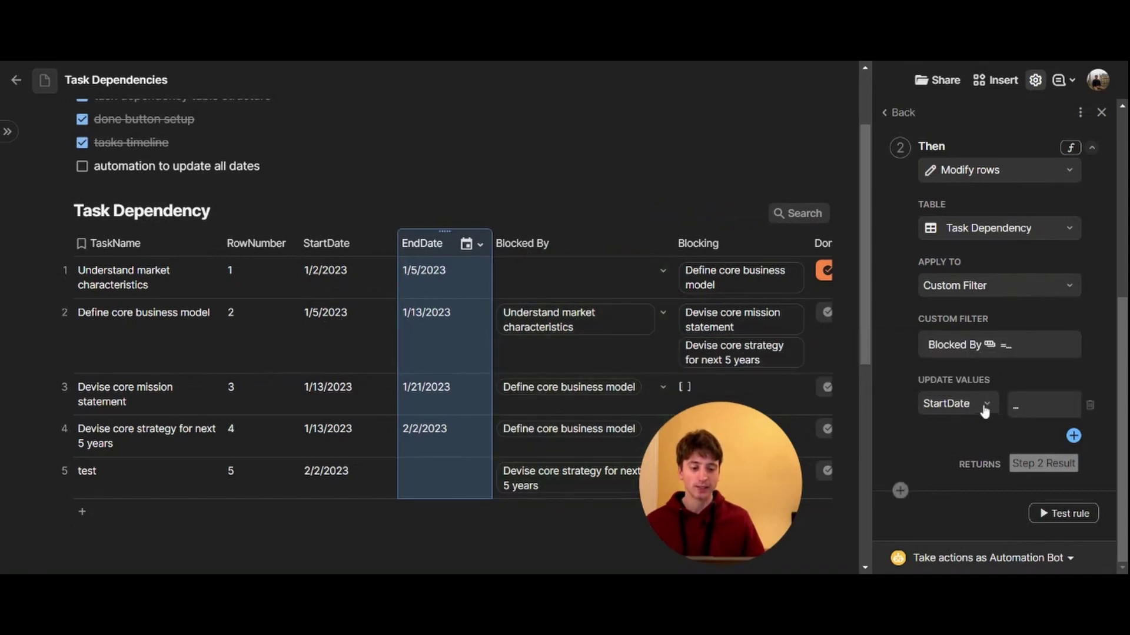
Step: Examine the formula that updates StartDate from the edited row's EndDate, and close the rule settings
{"action": "left_click", "coordinate": [327, 244]}
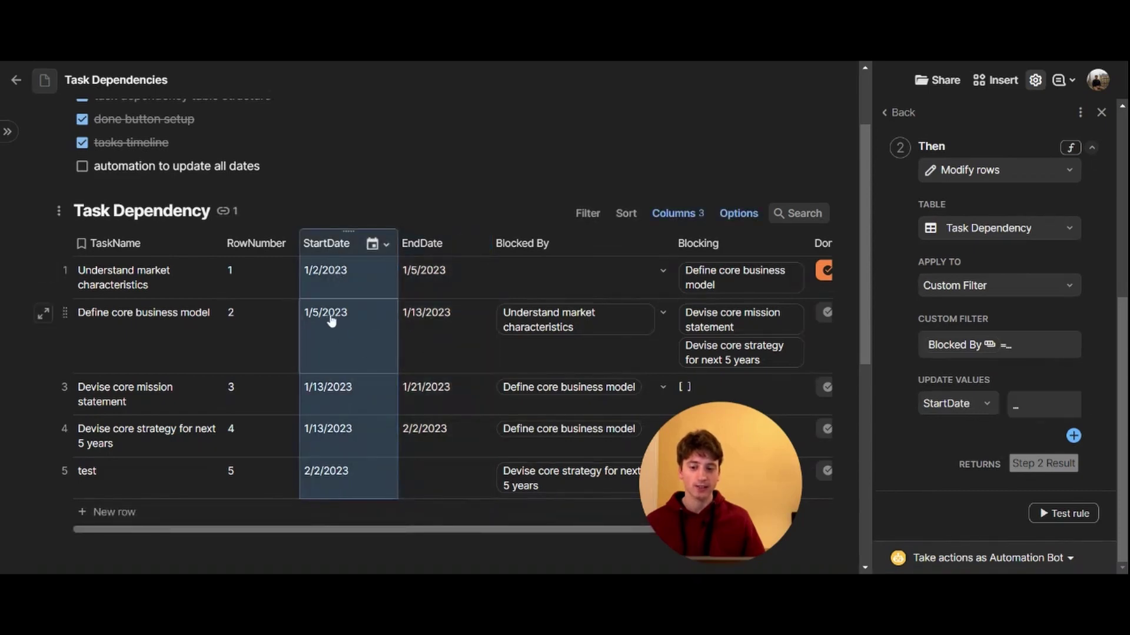
{"action": "left_click", "coordinate": [432, 282]}
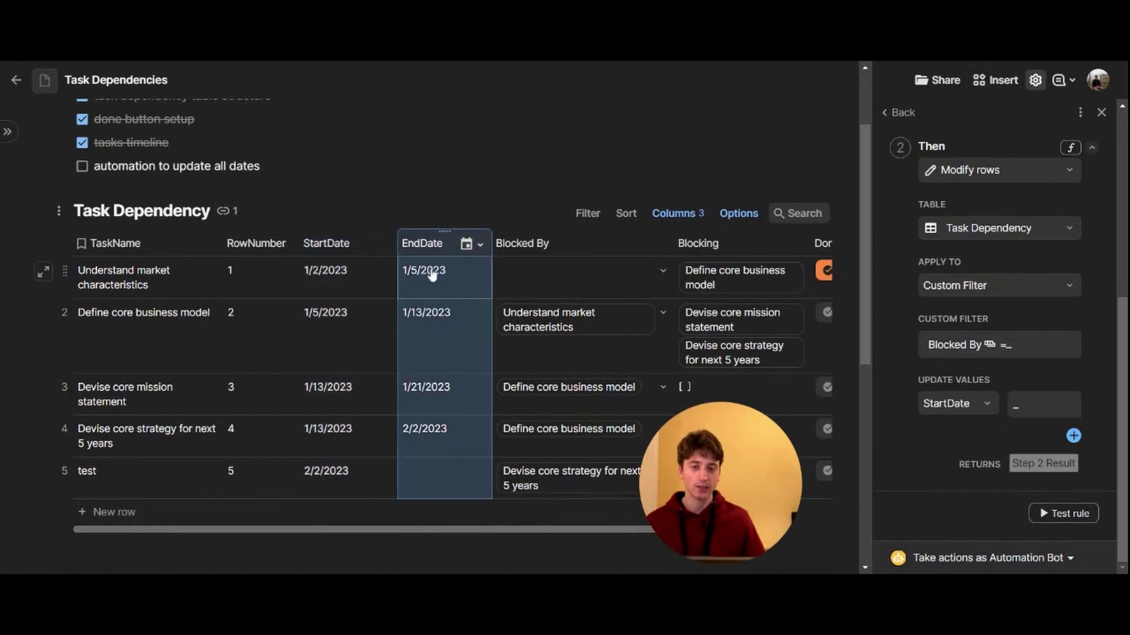
{"action": "left_click_drag", "start_coordinate": [432, 280], "coordinate": [1024, 410]}
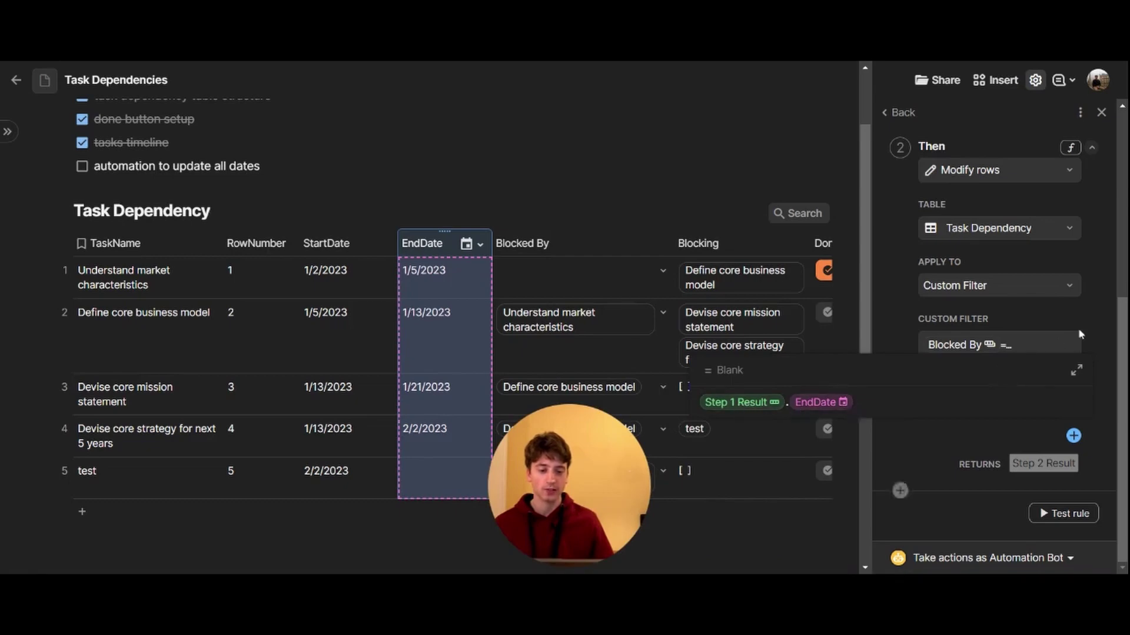
{"action": "key", "text": "Return"}
{"action": "scroll", "coordinate": [1001, 295], "scroll_direction": "up", "scroll_amount": 10}
{"action": "left_click", "coordinate": [1101, 112]}
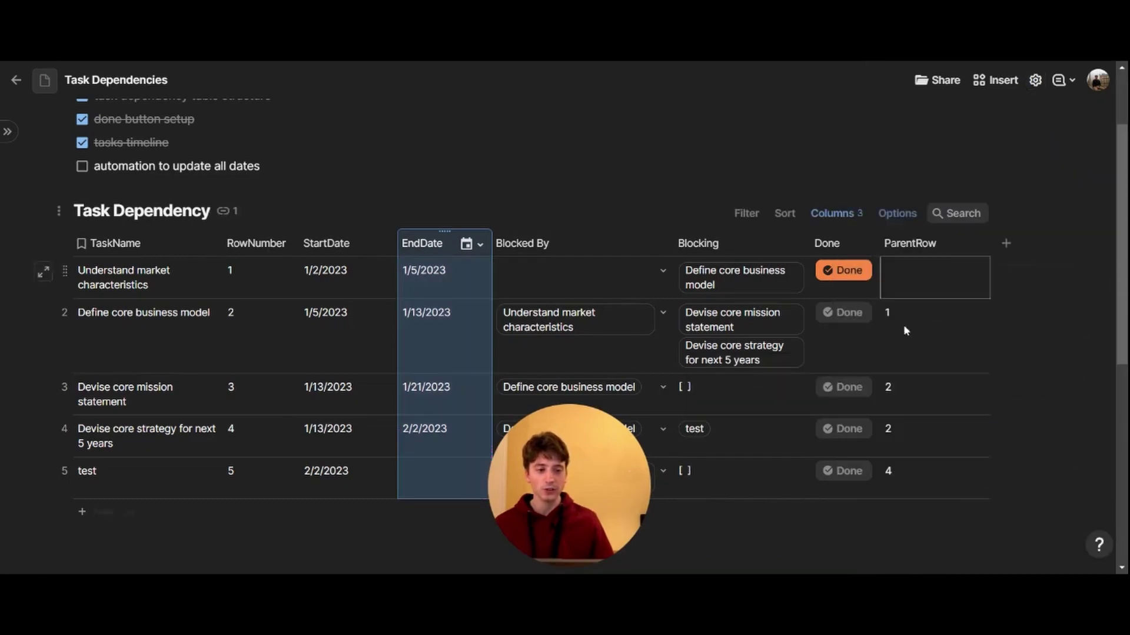
Step: Set the EndDate of the Understand market characteristics task to 1/10/2023 in the Task Dependency table
{"action": "left_click_drag", "start_coordinate": [588, 516], "coordinate": [1060, 519]}
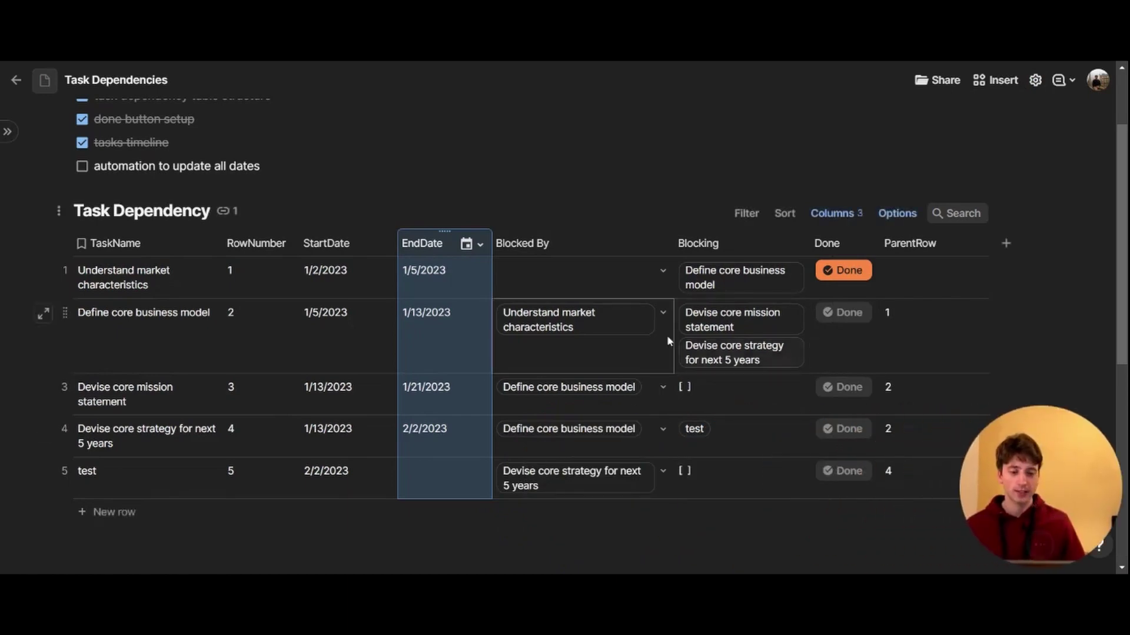
{"action": "left_click", "coordinate": [169, 143]}
{"action": "scroll", "coordinate": [471, 211], "scroll_direction": "down", "scroll_amount": 2}
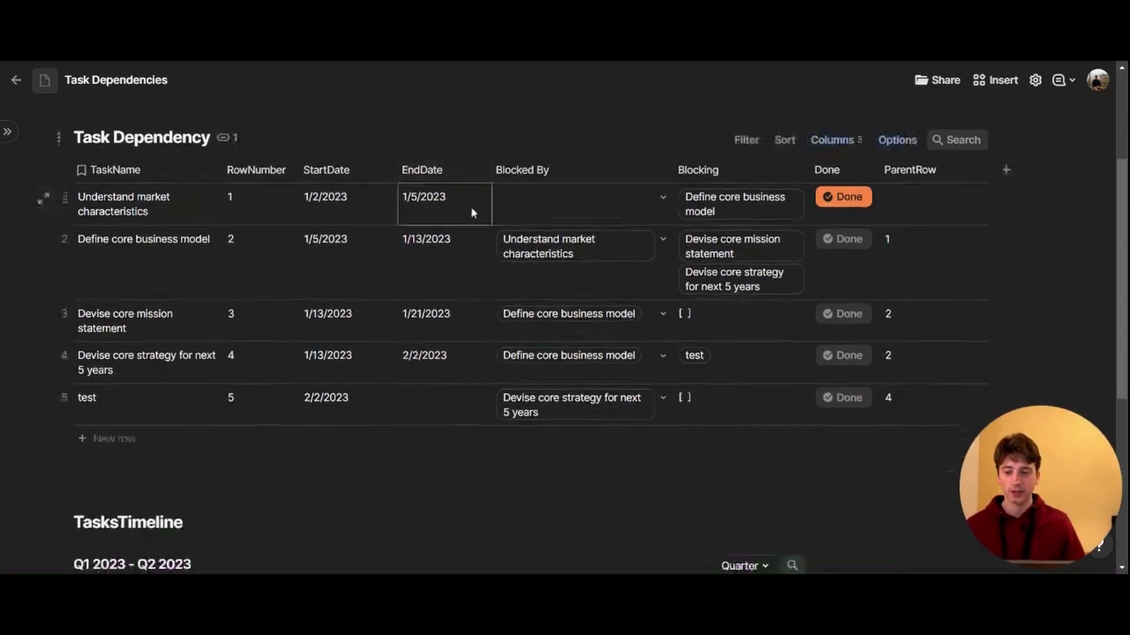
{"action": "scroll", "coordinate": [472, 212], "scroll_direction": "up", "scroll_amount": 2}
{"action": "left_click", "coordinate": [144, 284]}
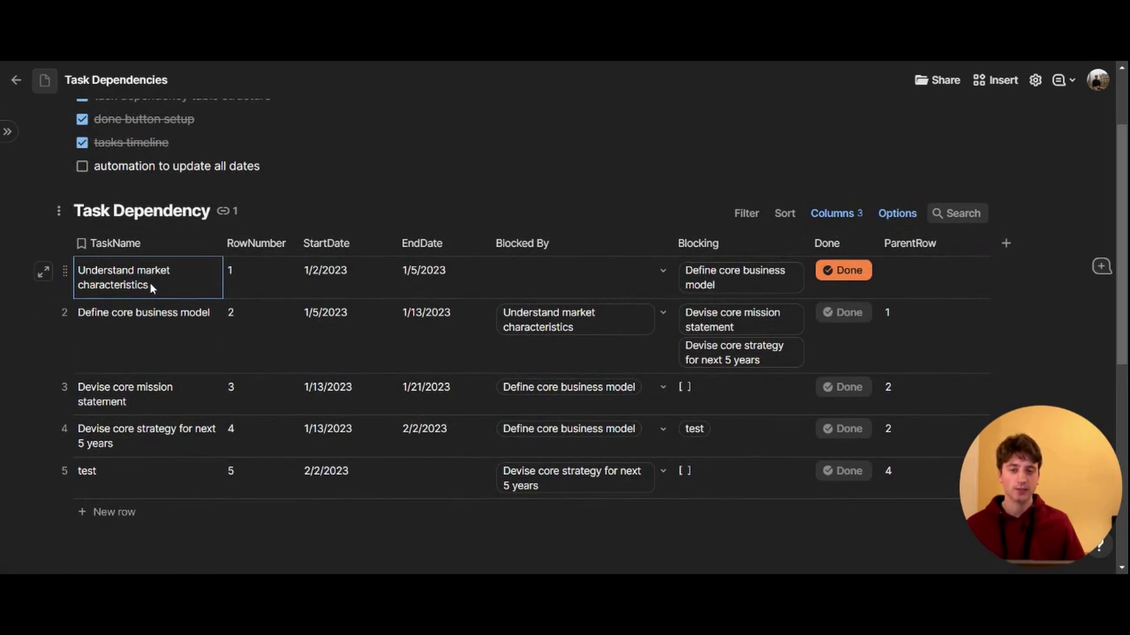
{"action": "left_click", "coordinate": [337, 287]}
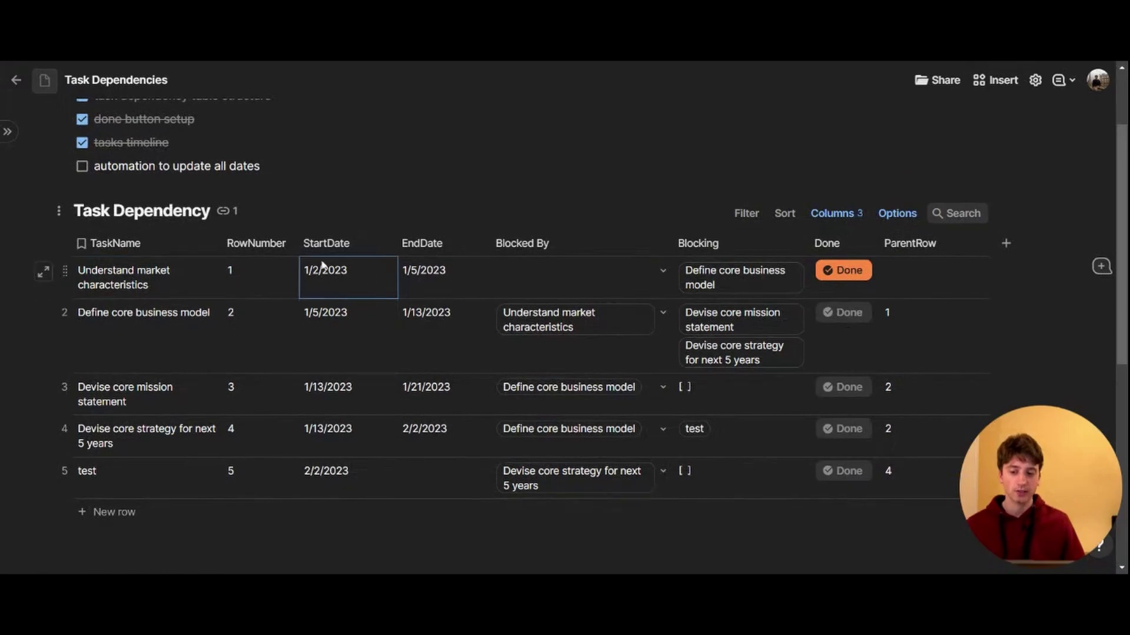
{"action": "left_click_drag", "start_coordinate": [412, 284], "coordinate": [450, 313]}
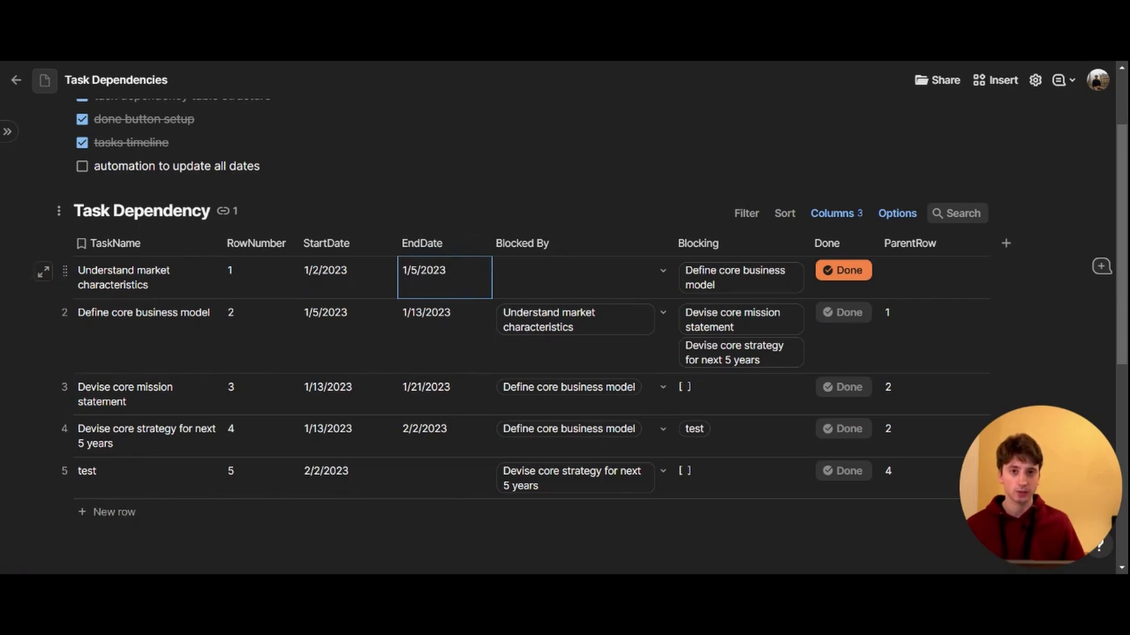
{"action": "left_click", "coordinate": [423, 272]}
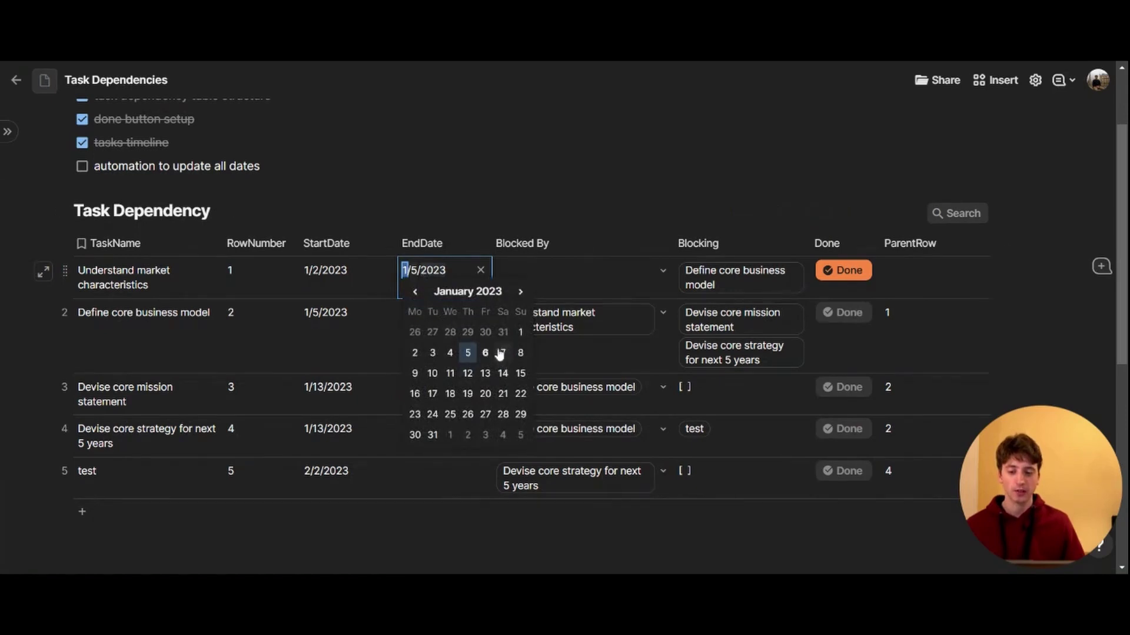
{"action": "left_click", "coordinate": [432, 374]}
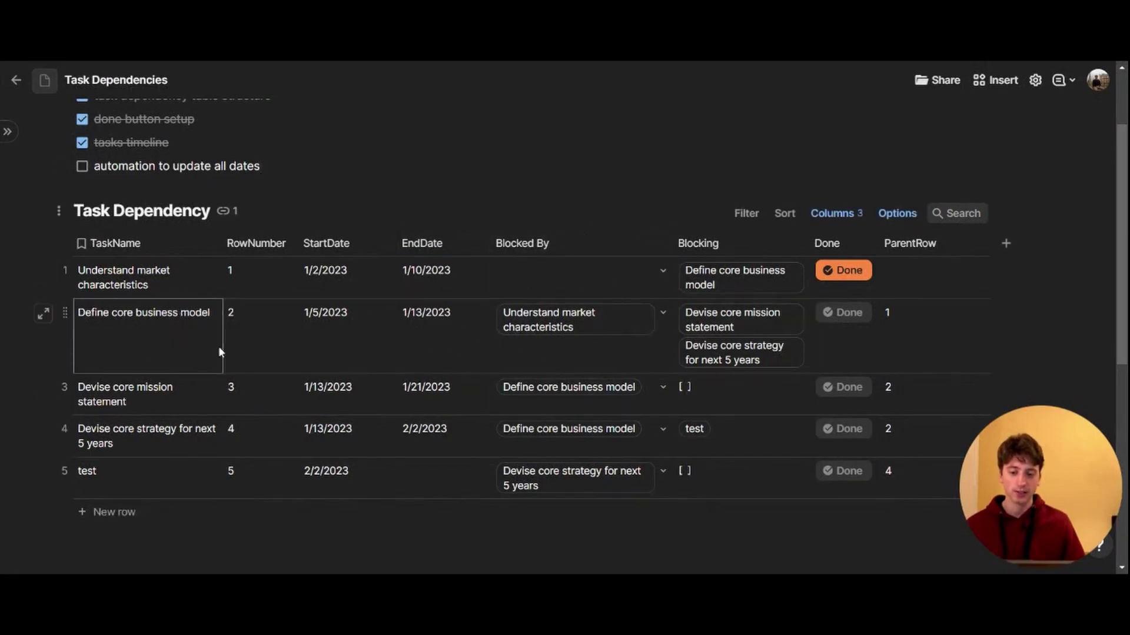
Step: Compare the EndDate of Understand market characteristics with the StartDate of the dependent Define core business model task
{"action": "left_click", "coordinate": [153, 280]}
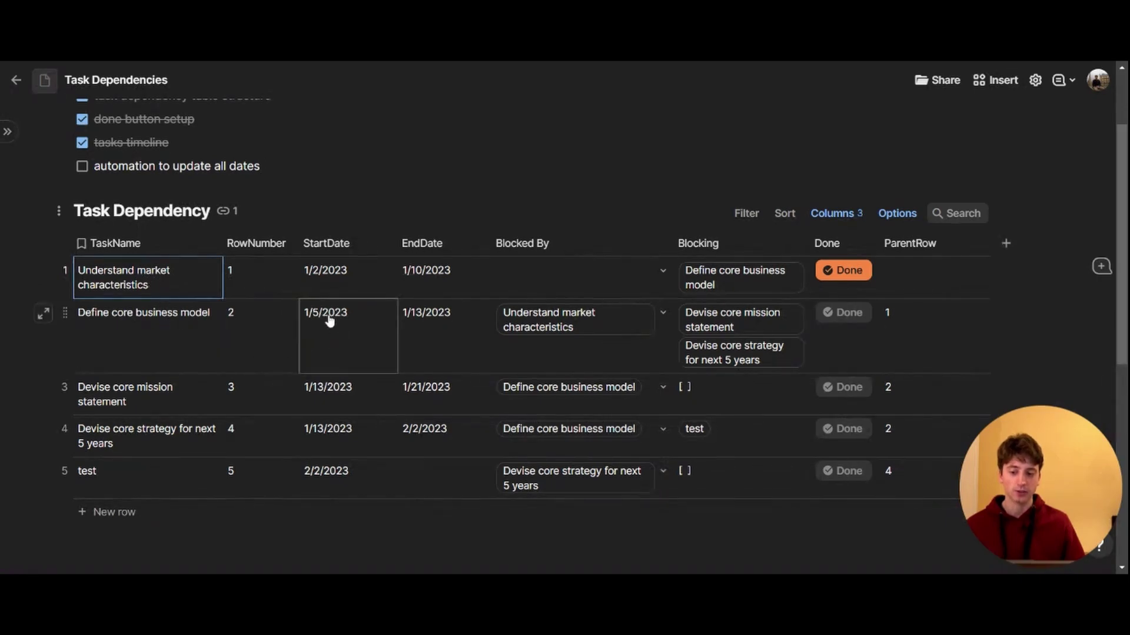
{"action": "right_click", "coordinate": [439, 280]}
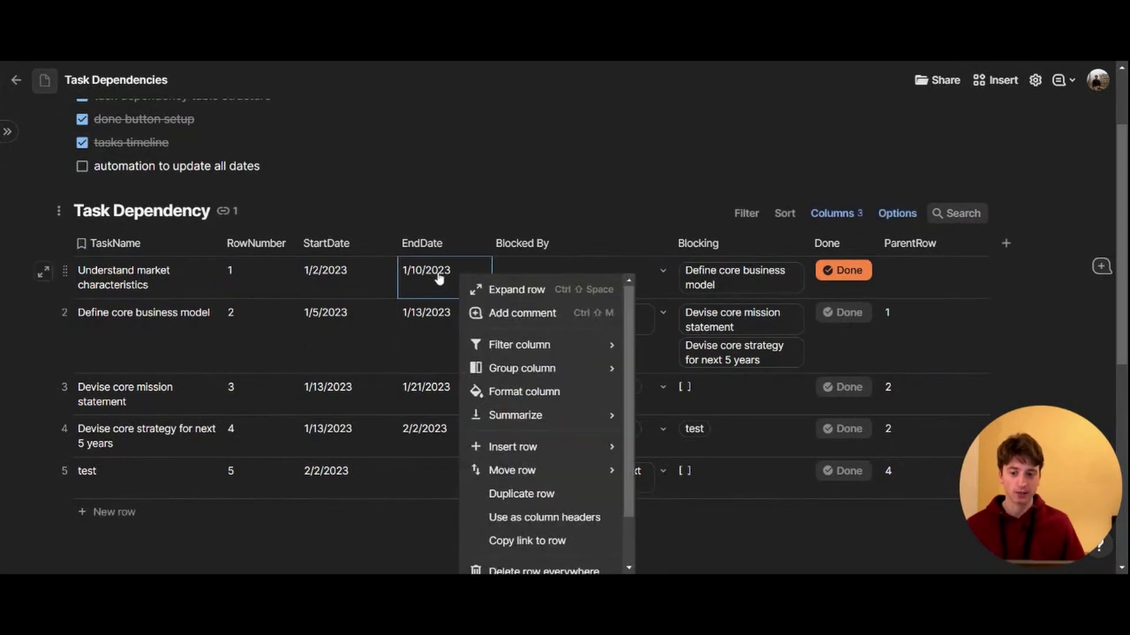
{"action": "left_click", "coordinate": [261, 166]}
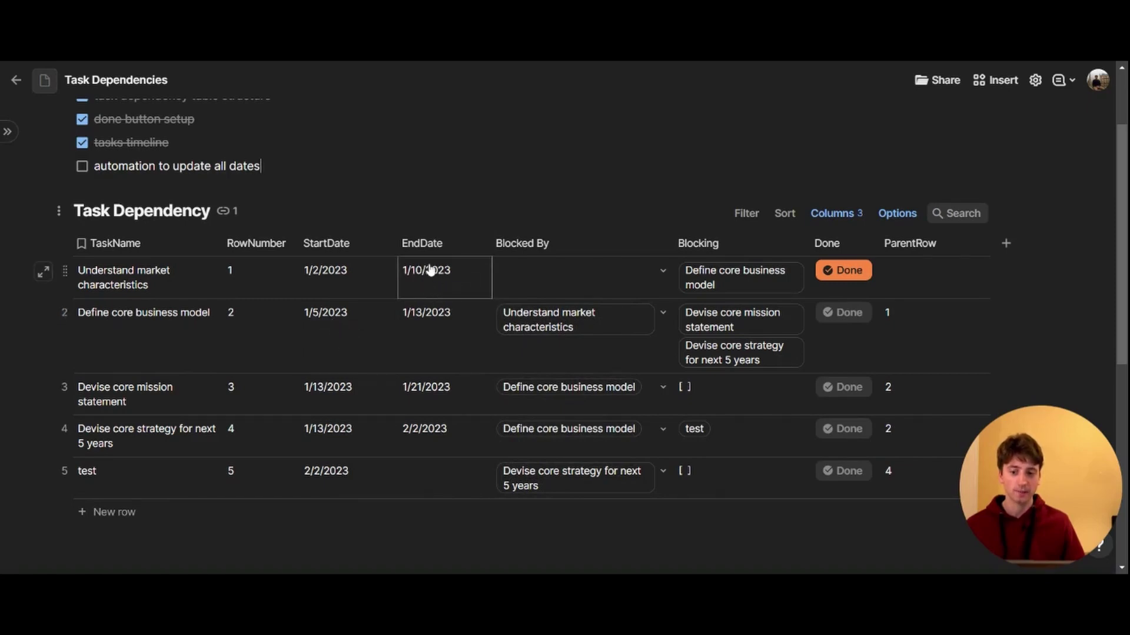
{"action": "left_click", "coordinate": [156, 282]}
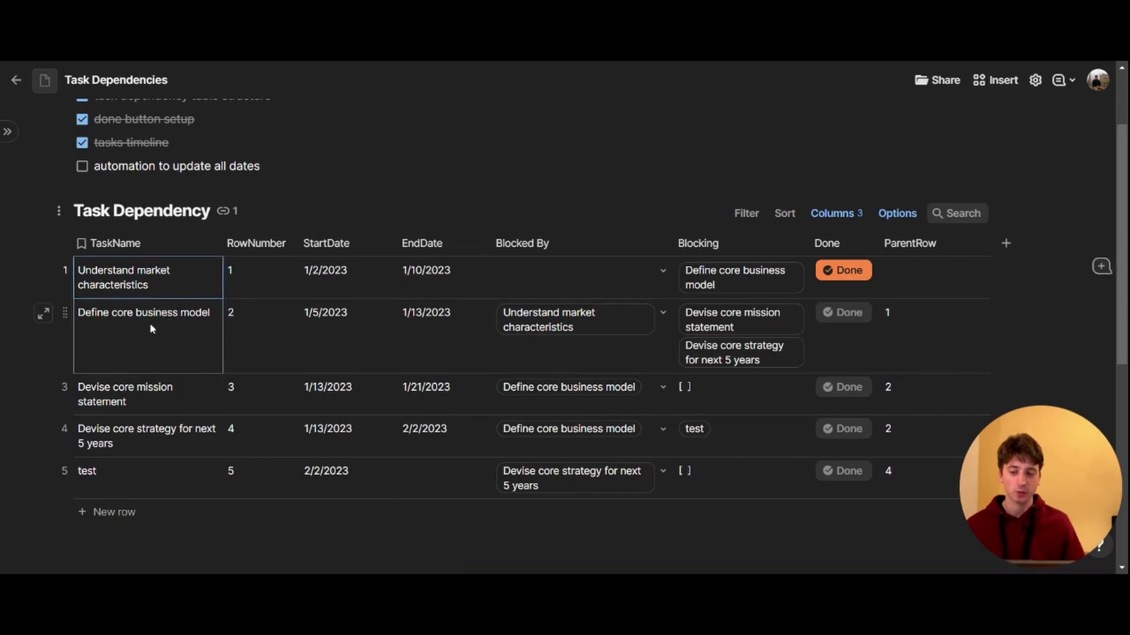
{"action": "left_click", "coordinate": [141, 330]}
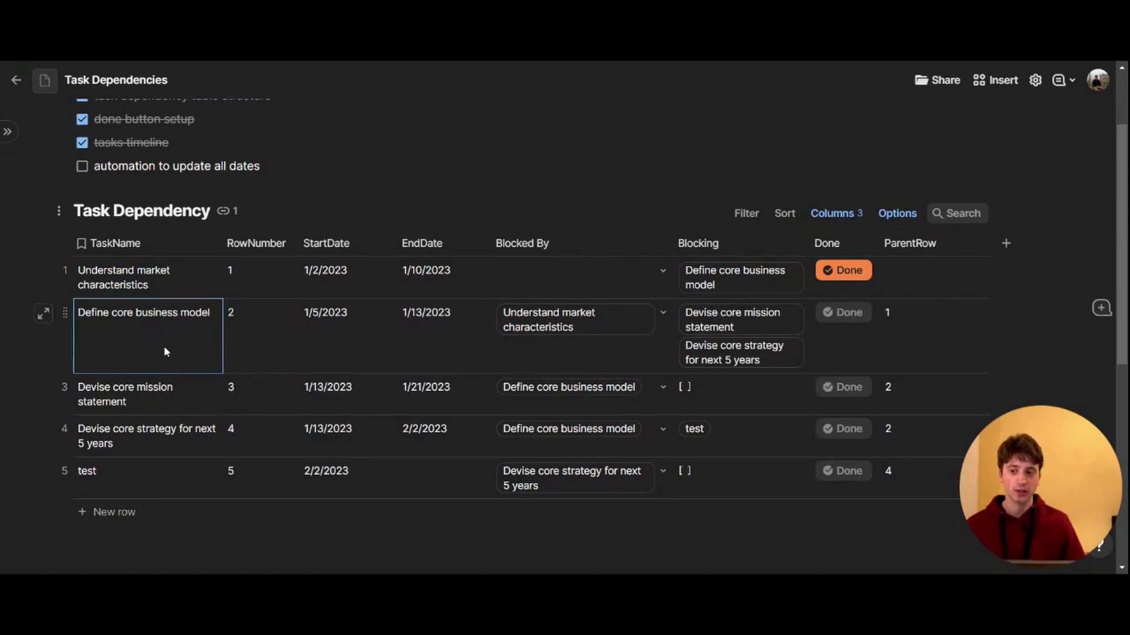
{"action": "left_click", "coordinate": [152, 288]}
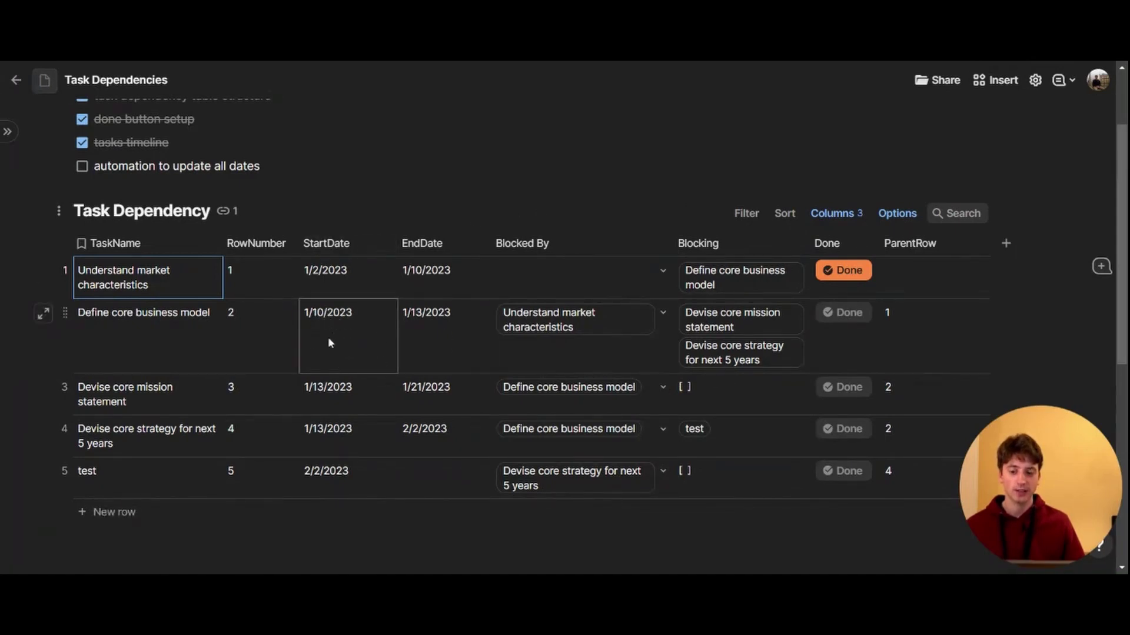
Step: Inspect the steps of the latest run in the WhenEndDateEdited rule's activity log, and close the automation settings
{"action": "left_click", "coordinate": [1035, 80]}
{"action": "left_click_drag", "start_coordinate": [1029, 463], "coordinate": [721, 471]}
{"action": "left_click", "coordinate": [990, 247]}
{"action": "left_click", "coordinate": [977, 233]}
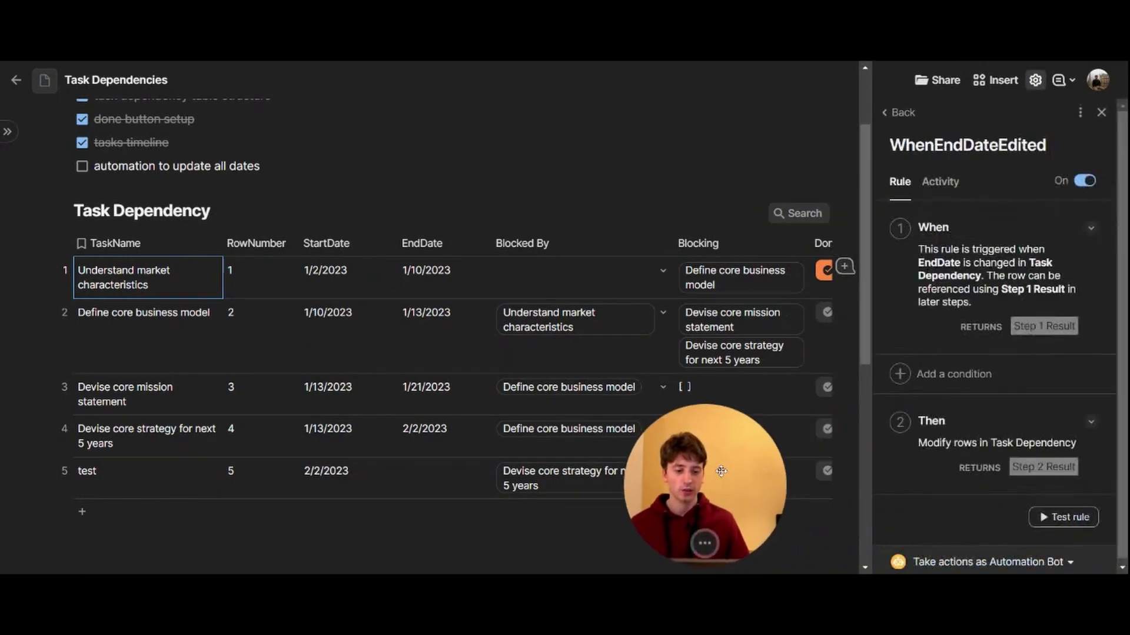
{"action": "left_click", "coordinate": [951, 182]}
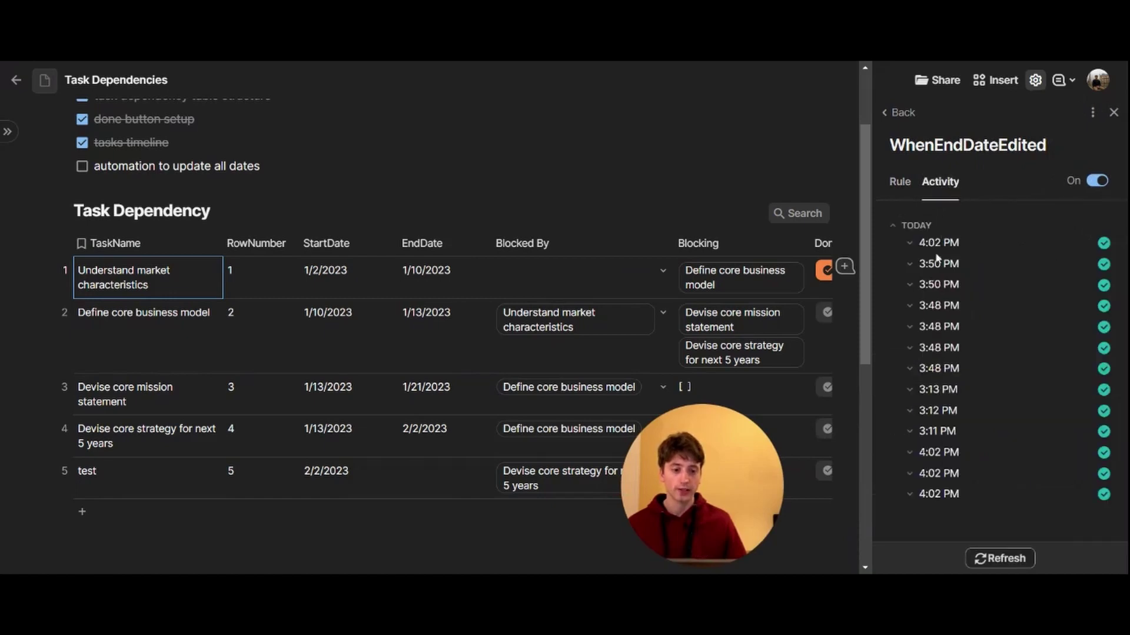
{"action": "left_click", "coordinate": [911, 243]}
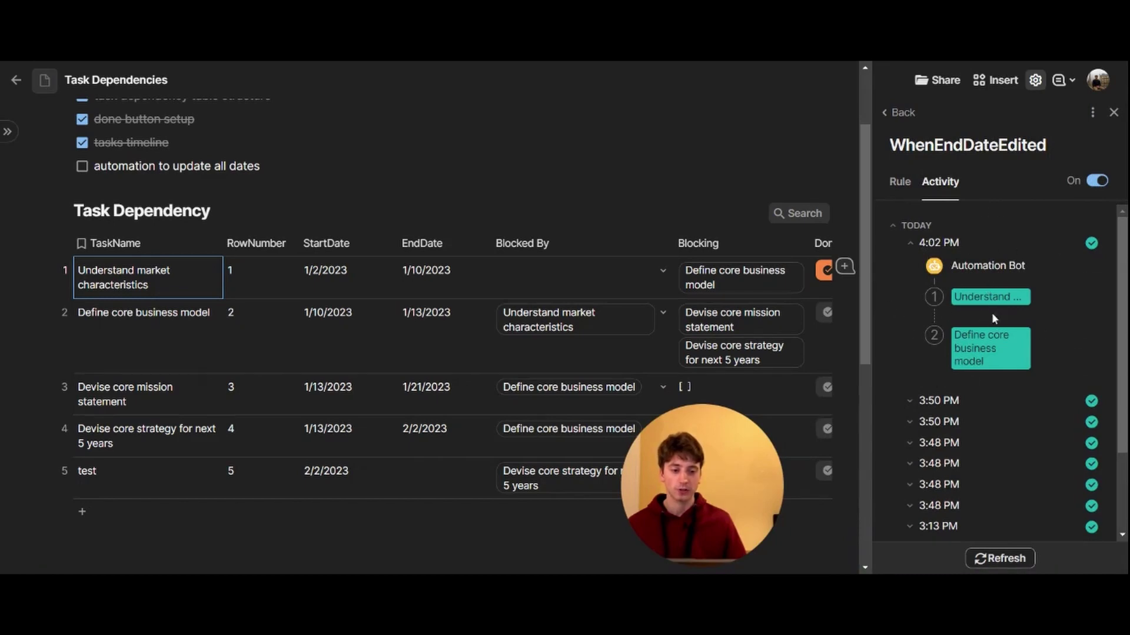
{"action": "left_click", "coordinate": [912, 226]}
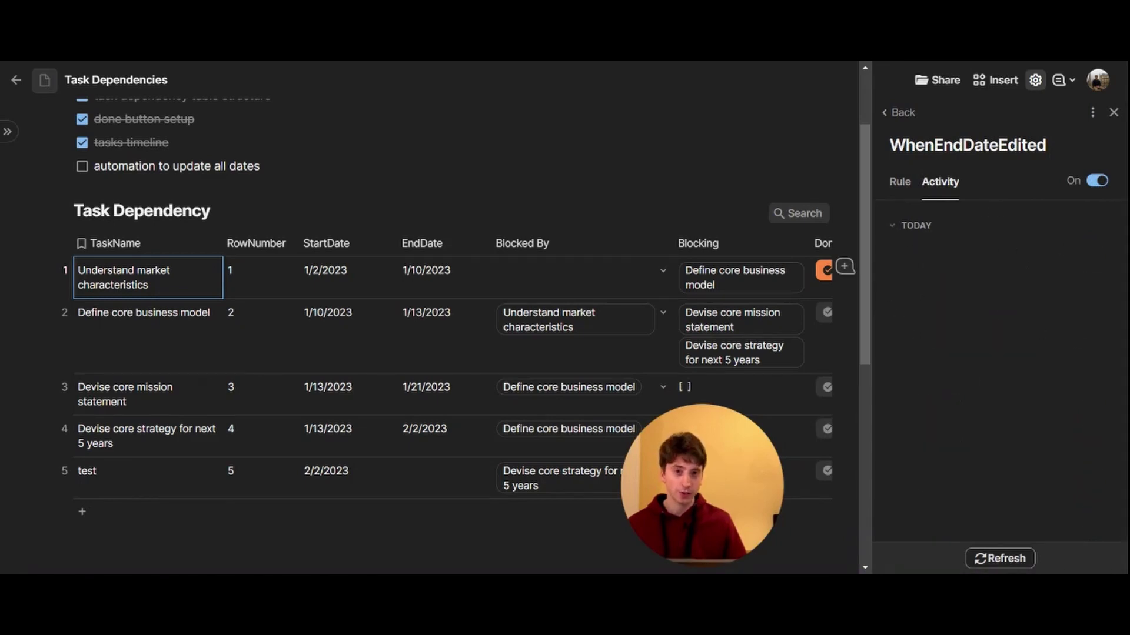
{"action": "left_click", "coordinate": [908, 114]}
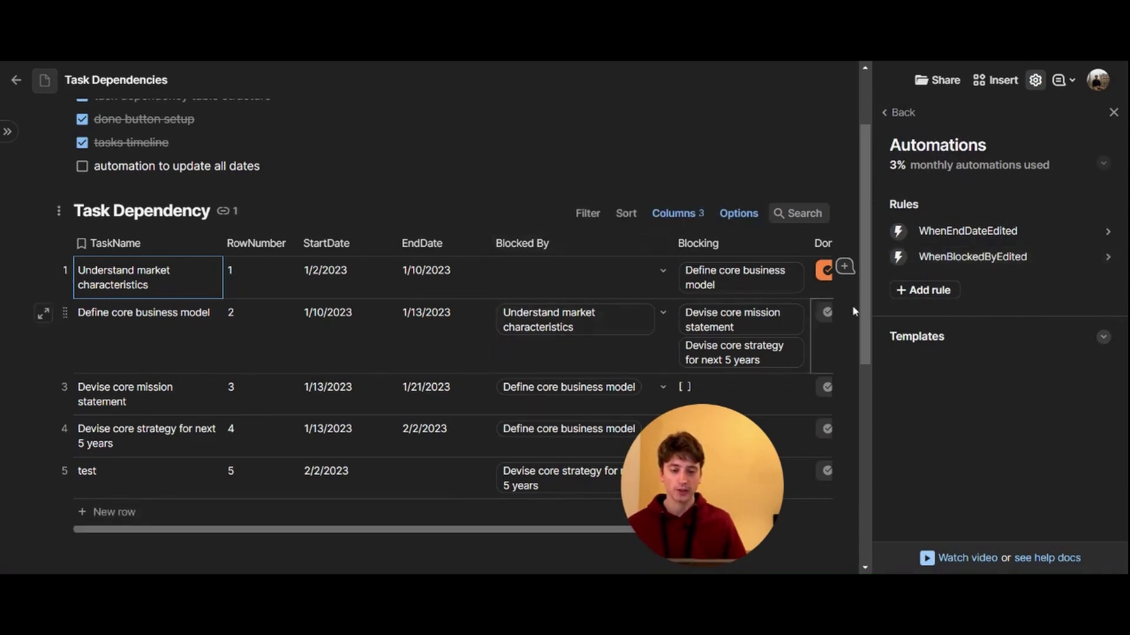
{"action": "left_click", "coordinate": [1114, 112]}
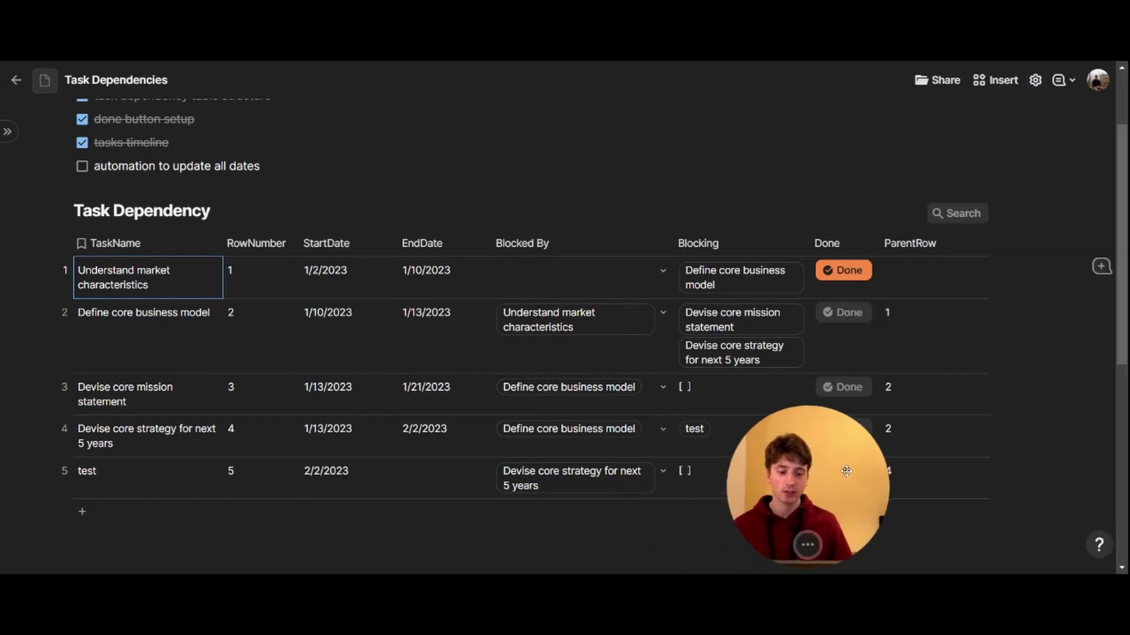
Step: Add a new row named test2 at the end of the Task Dependency table
{"action": "scroll", "coordinate": [612, 353], "scroll_direction": "down", "scroll_amount": 3}
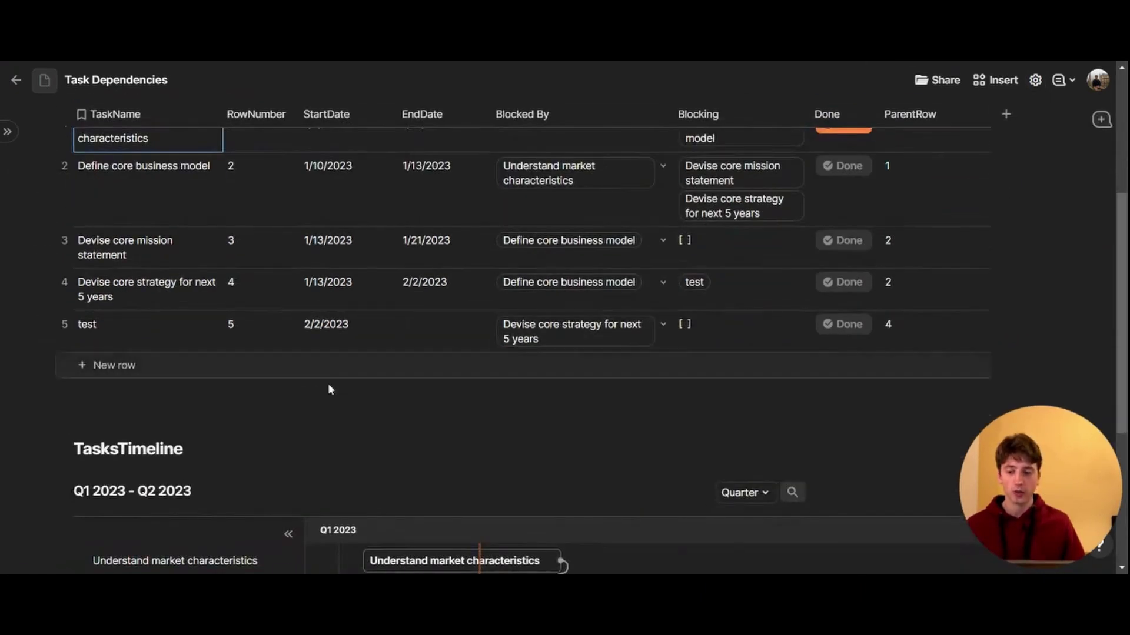
{"action": "scroll", "coordinate": [318, 382], "scroll_direction": "up", "scroll_amount": 2}
{"action": "left_click", "coordinate": [321, 446]}
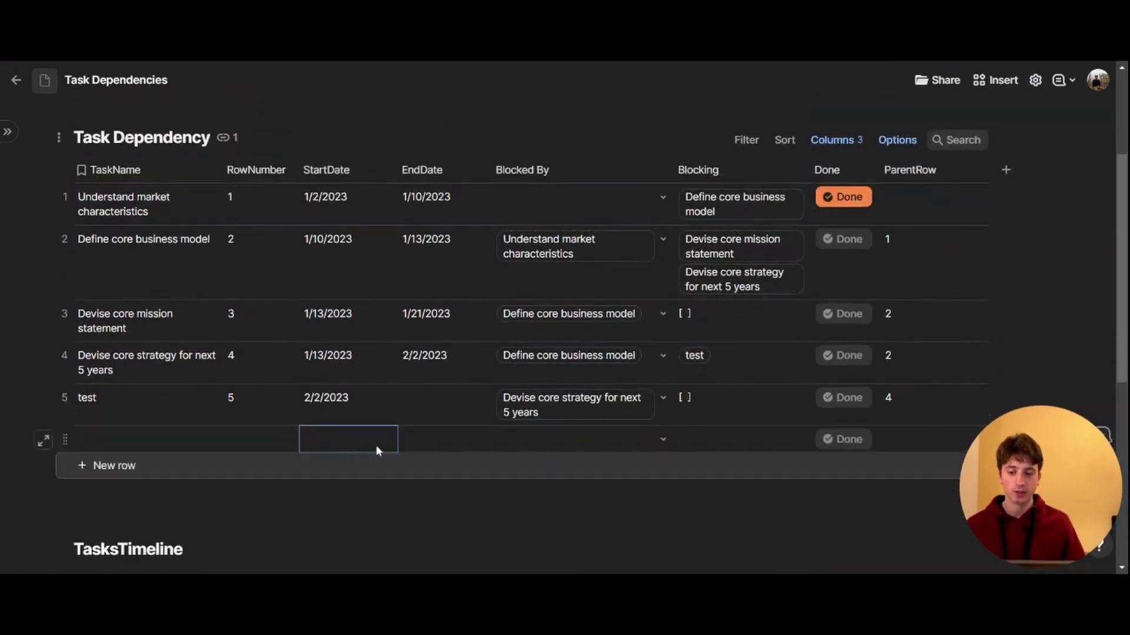
{"action": "scroll", "coordinate": [264, 411], "scroll_direction": "down", "scroll_amount": 2}
{"action": "type", "text": "test2"}
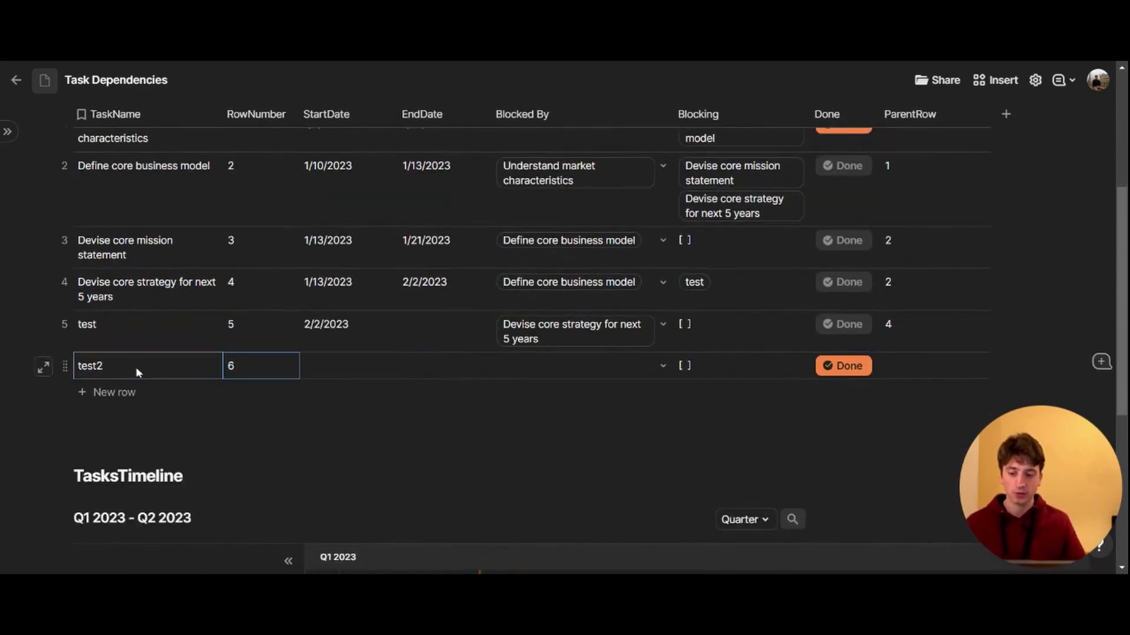
Step: Set Blocked By for the test2 task to Devise core strategy for next 5 years
{"action": "left_click", "coordinate": [663, 368]}
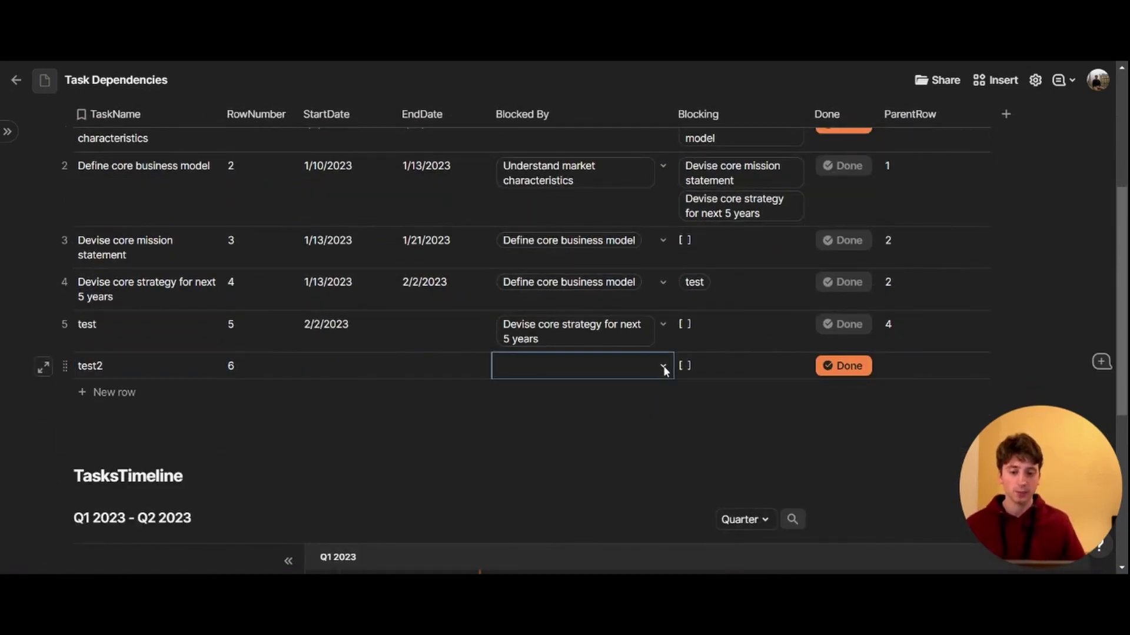
{"action": "left_click", "coordinate": [663, 368]}
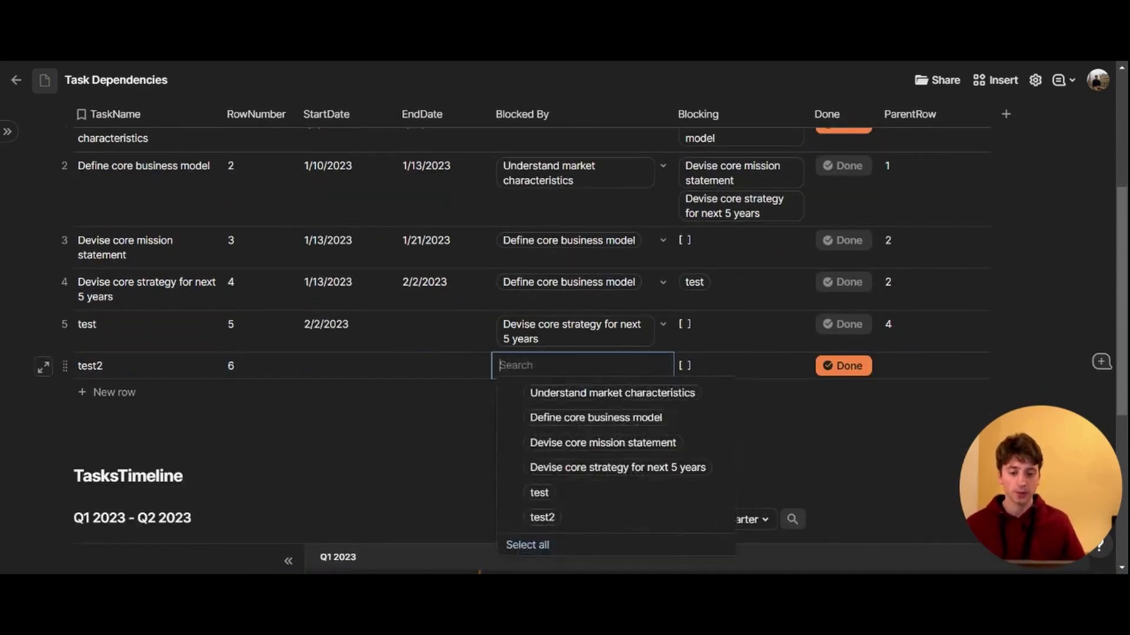
{"action": "left_click", "coordinate": [601, 468]}
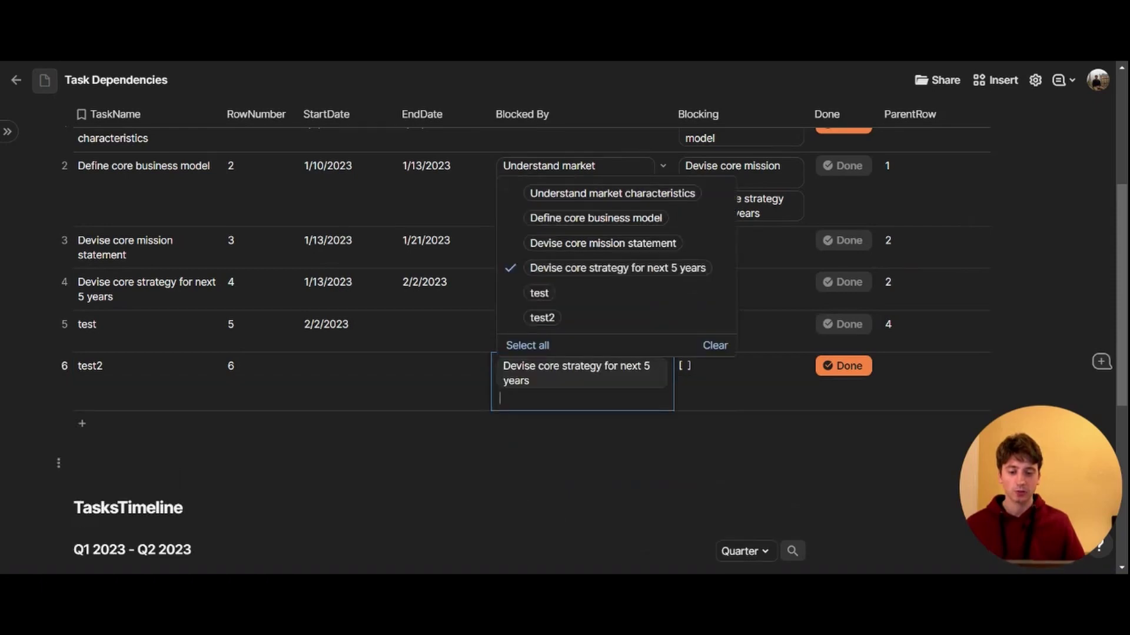
{"action": "left_click", "coordinate": [614, 492]}
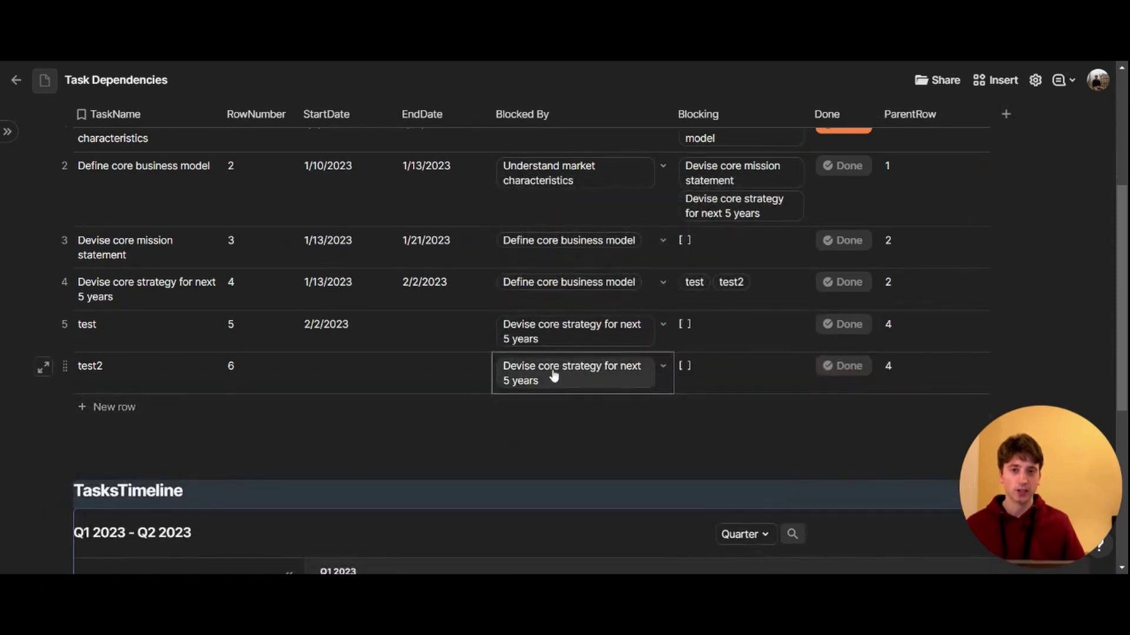
Step: Compare test2's StartDate with the EndDate of its blocking task, Devise core strategy for next 5 years
{"action": "scroll", "coordinate": [353, 371], "scroll_direction": "up", "scroll_amount": 1}
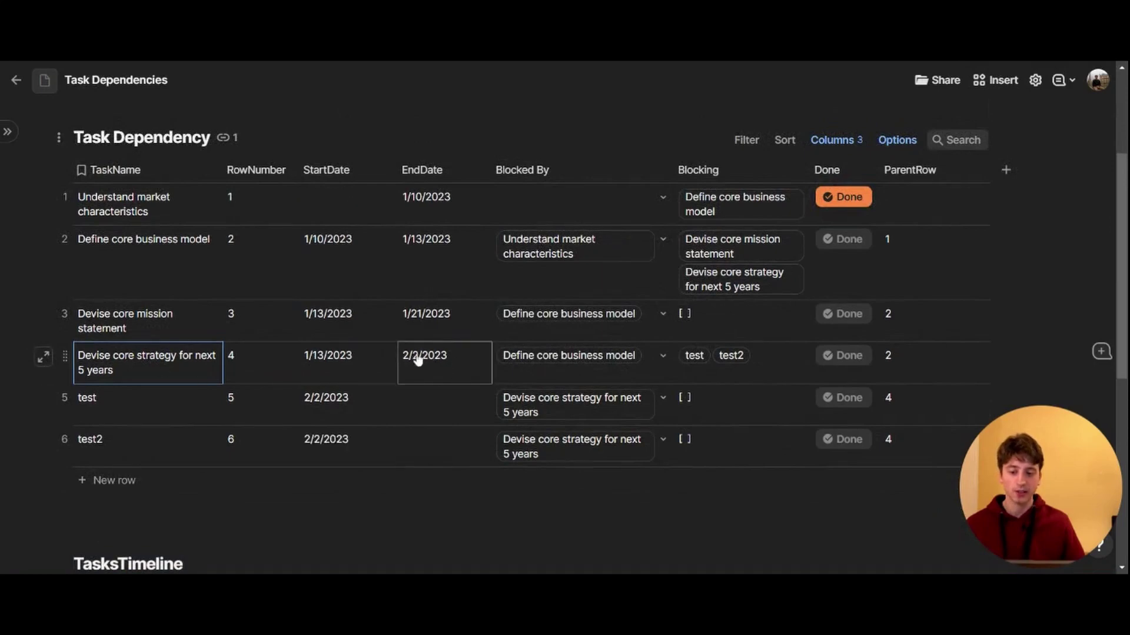
{"action": "scroll", "coordinate": [453, 360], "scroll_direction": "down", "scroll_amount": 1}
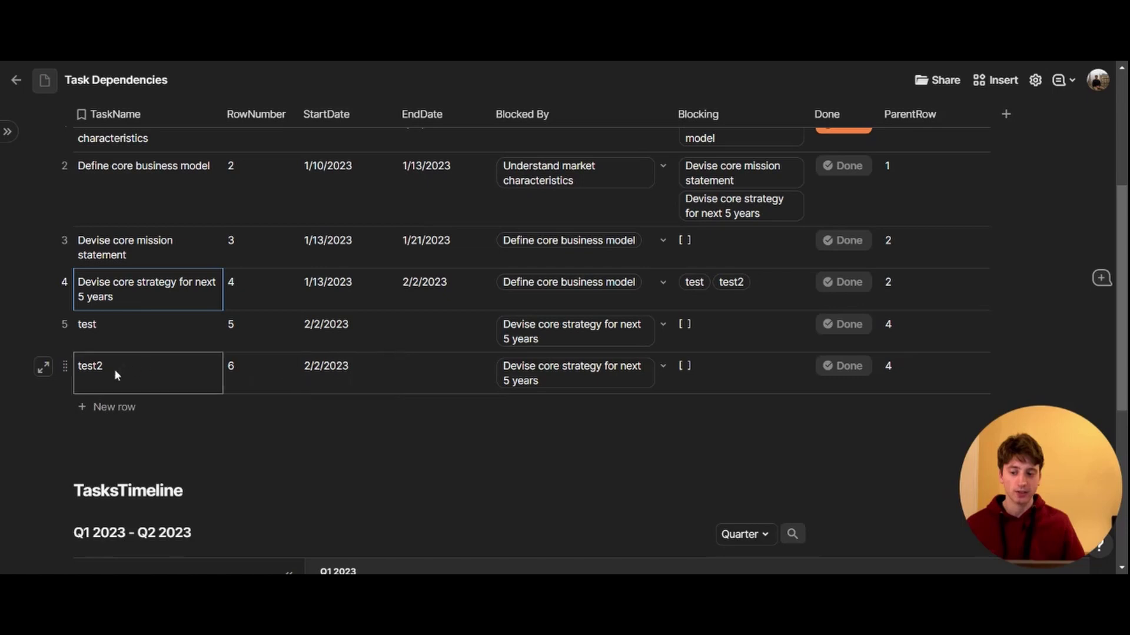
{"action": "left_click", "coordinate": [141, 374]}
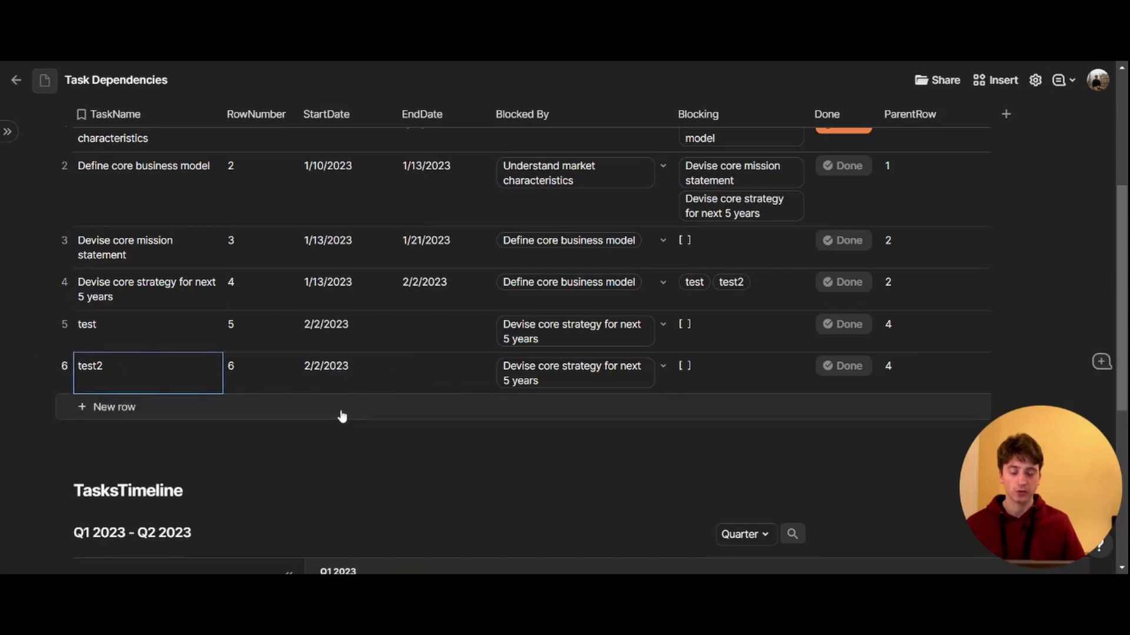
Step: Open the WhenBlockedByEdited rule and review its row-changed trigger on the Blocked By column of Task Dependency
{"action": "left_click", "coordinate": [1035, 80]}
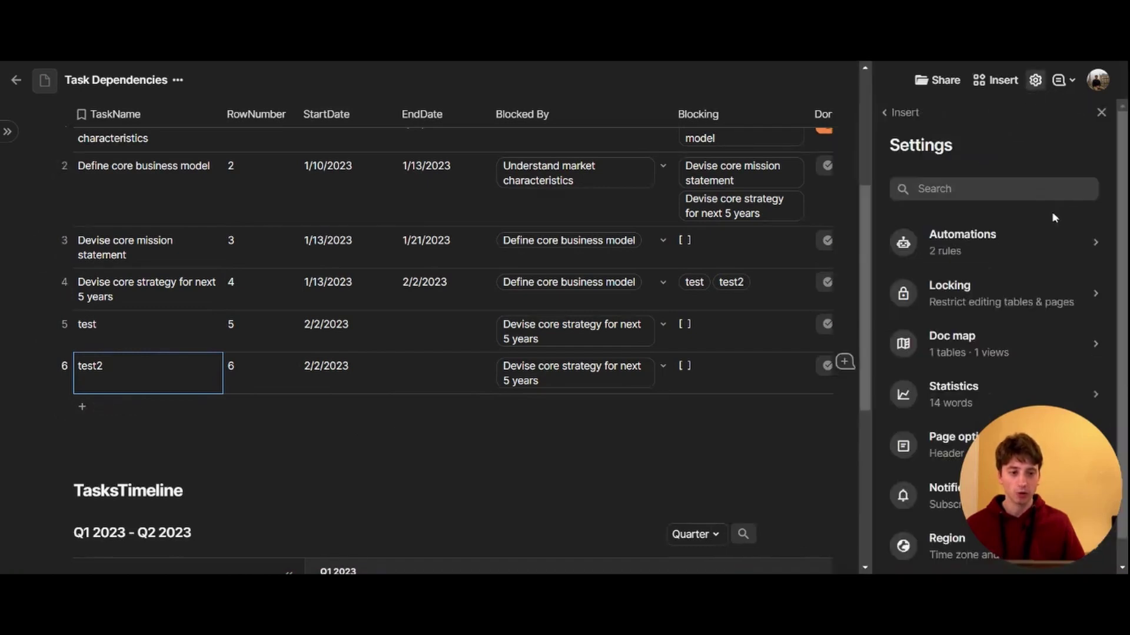
{"action": "left_click", "coordinate": [965, 246]}
{"action": "left_click", "coordinate": [985, 255]}
{"action": "left_click", "coordinate": [992, 277]}
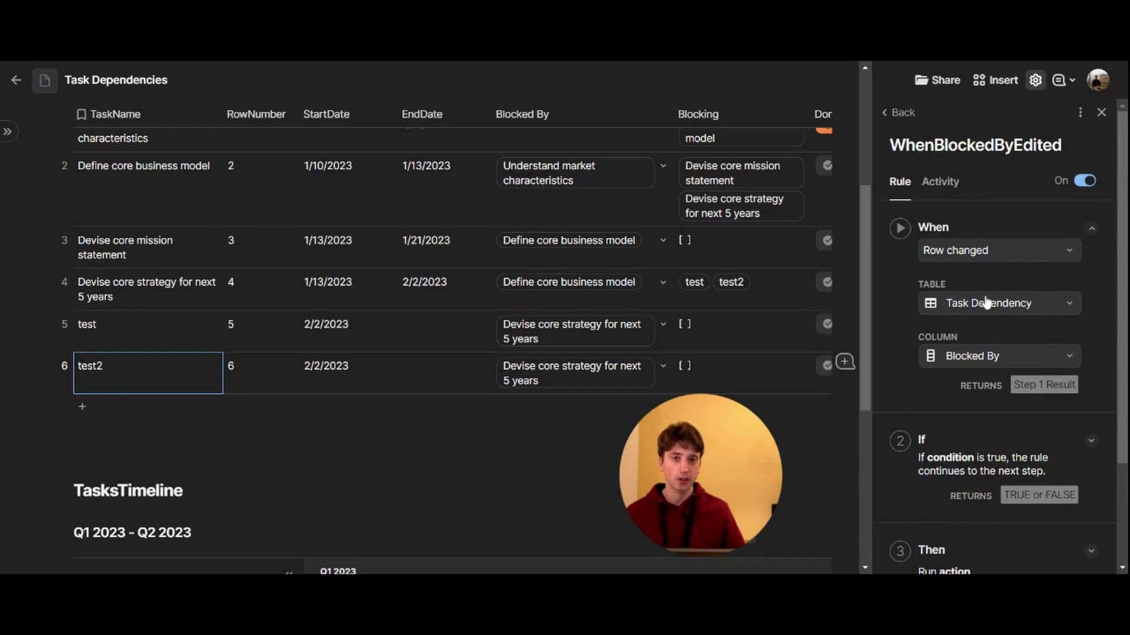
{"action": "scroll", "coordinate": [973, 310], "scroll_direction": "down", "scroll_amount": 1}
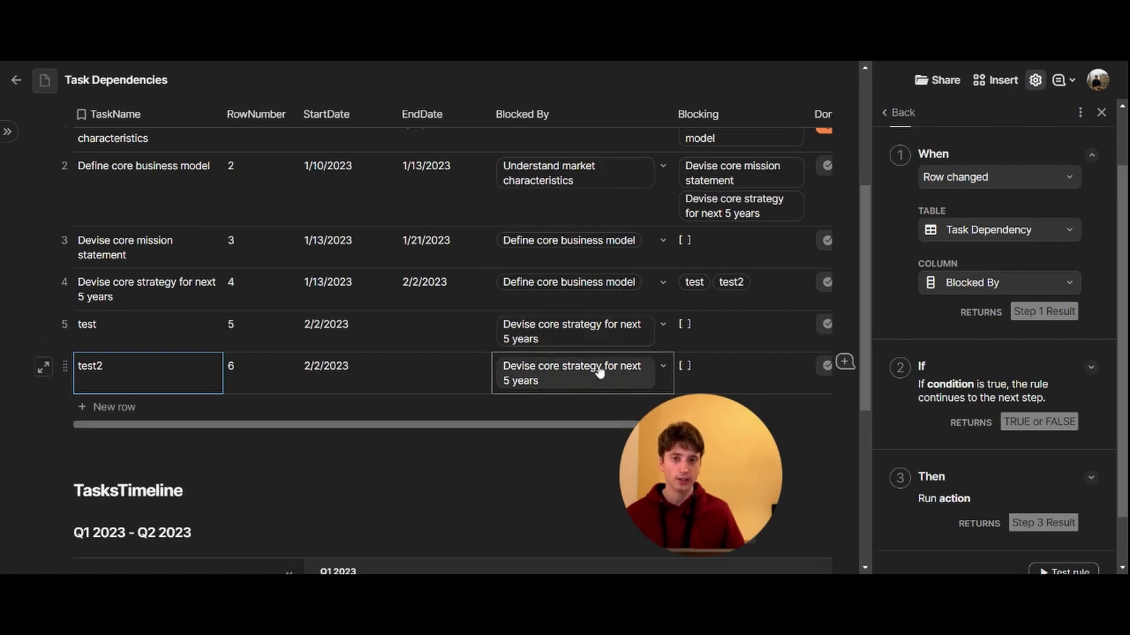
Step: Examine the rule's isNotBlank condition on Blocked By and expand its Push buttons action
{"action": "left_click", "coordinate": [900, 368]}
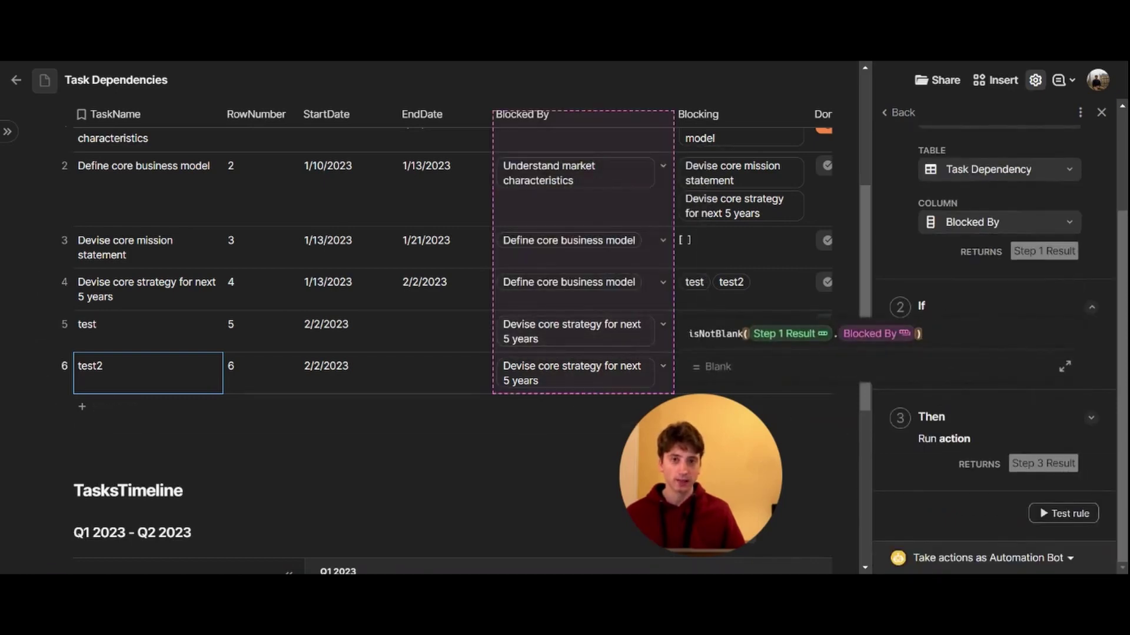
{"action": "left_click", "coordinate": [958, 293]}
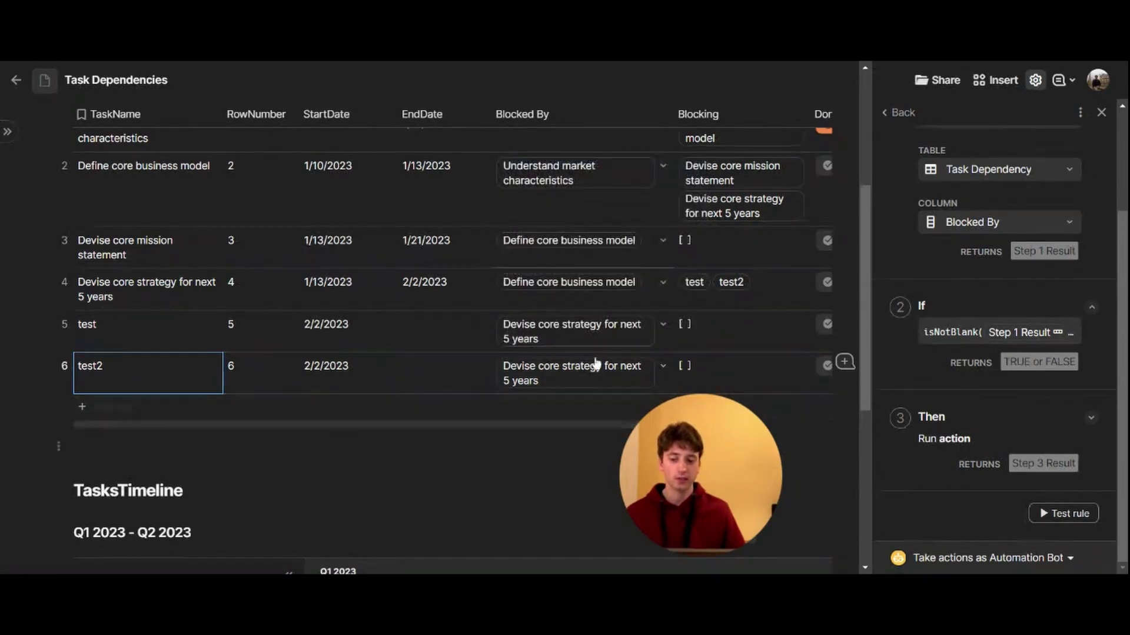
{"action": "left_click", "coordinate": [998, 434]}
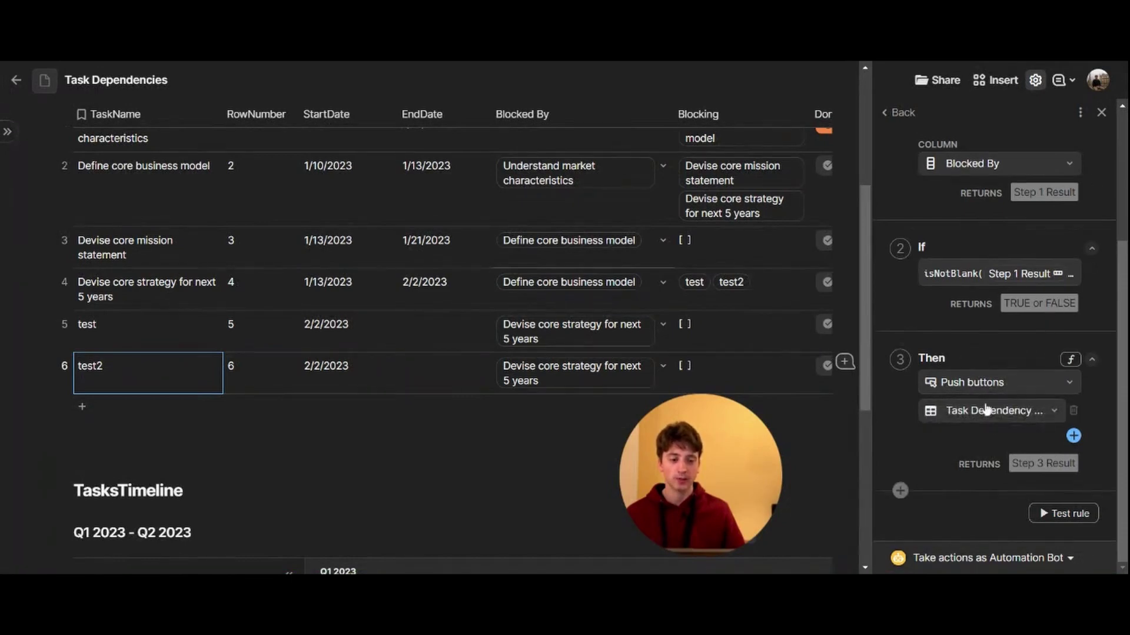
Step: Close the automation rule and unhide the Button column in the Task Dependency table
{"action": "left_click", "coordinate": [1101, 113]}
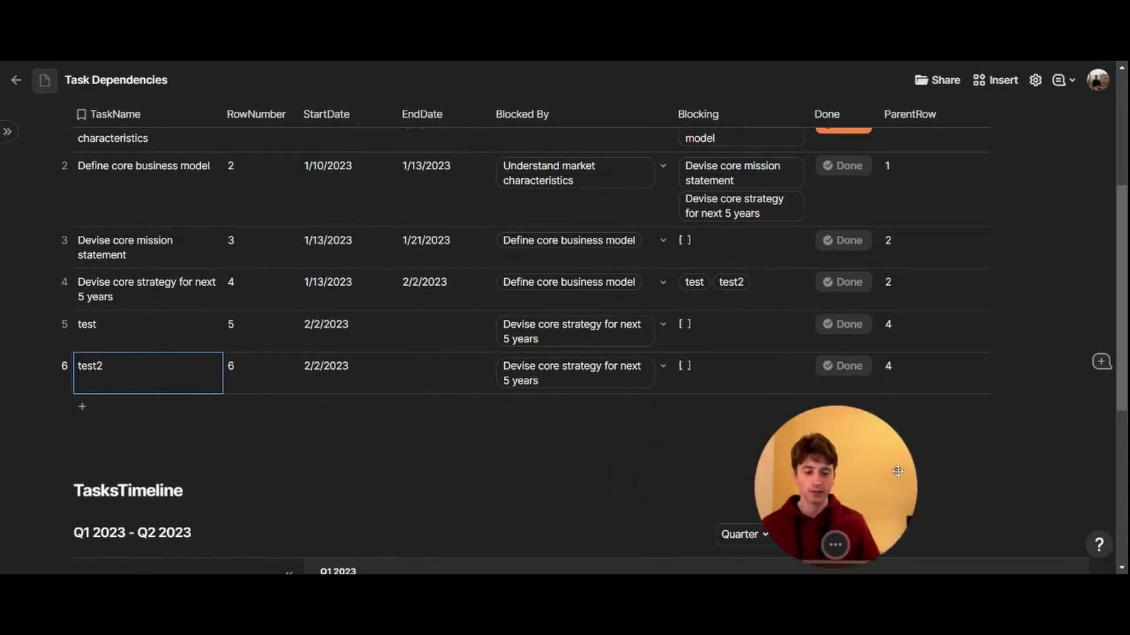
{"action": "scroll", "coordinate": [696, 408], "scroll_direction": "up", "scroll_amount": 3}
{"action": "scroll", "coordinate": [700, 400], "scroll_direction": "down", "scroll_amount": 1}
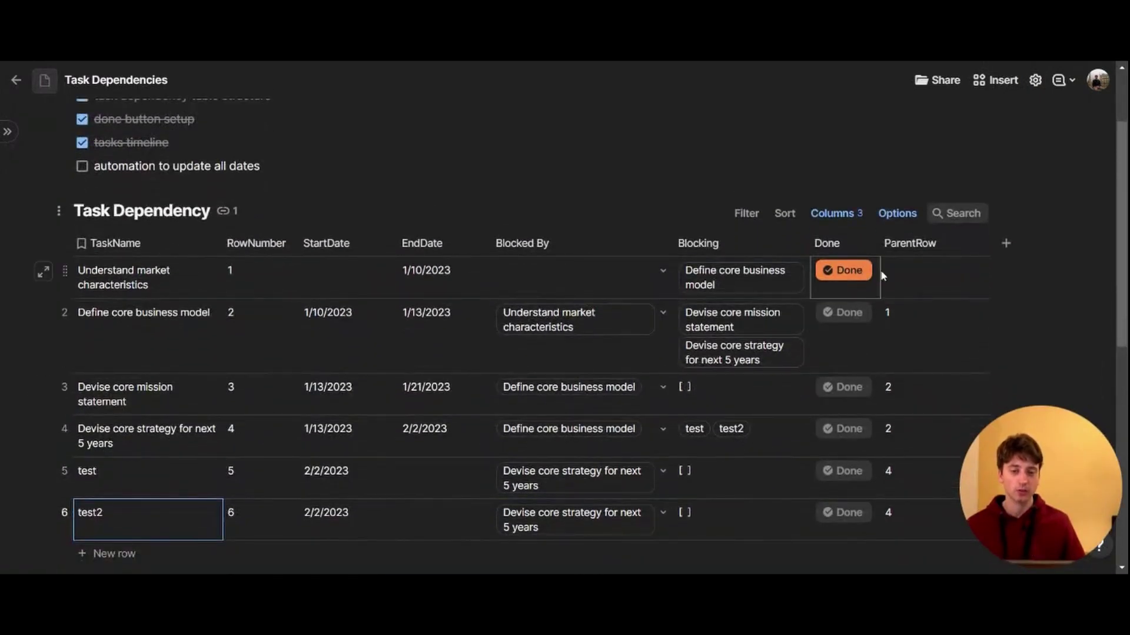
{"action": "left_click", "coordinate": [897, 213]}
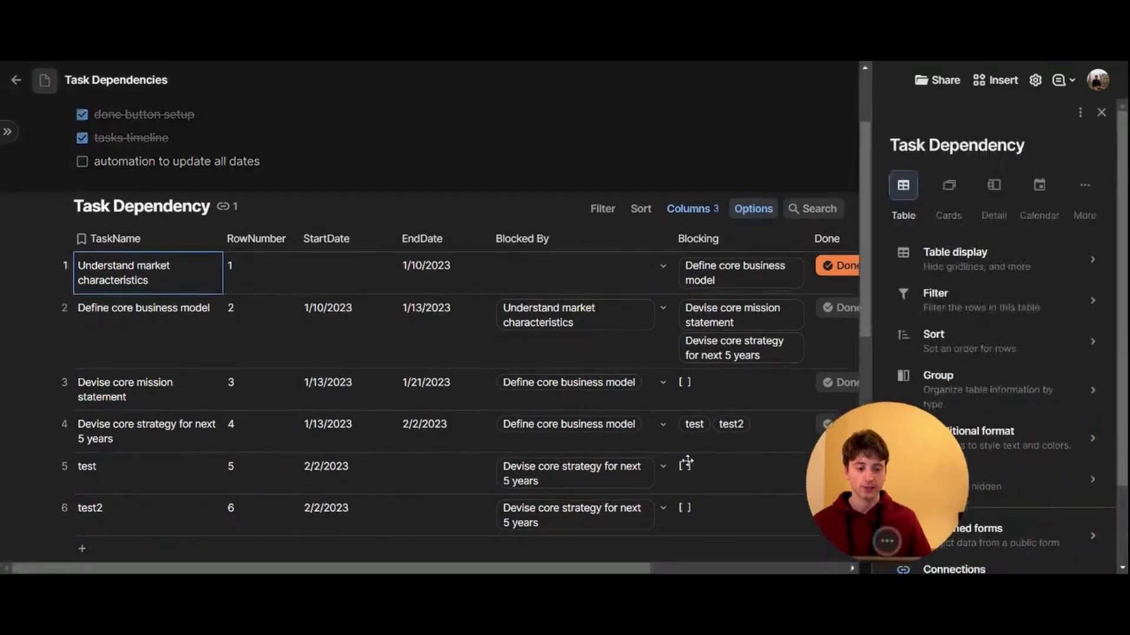
{"action": "left_click", "coordinate": [947, 475]}
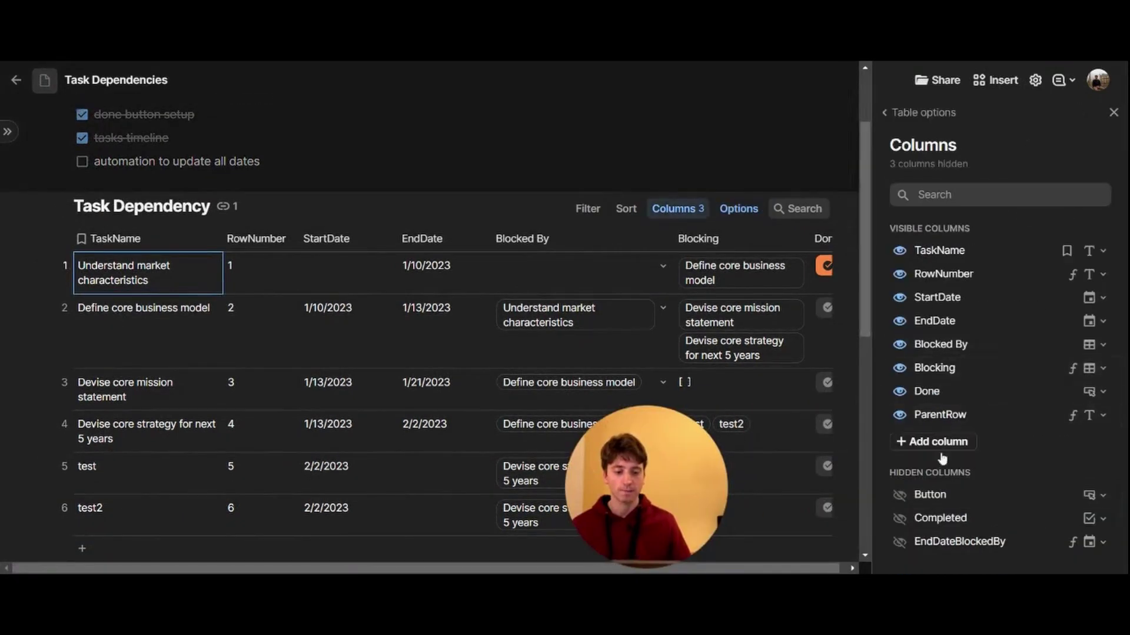
{"action": "left_click", "coordinate": [900, 495]}
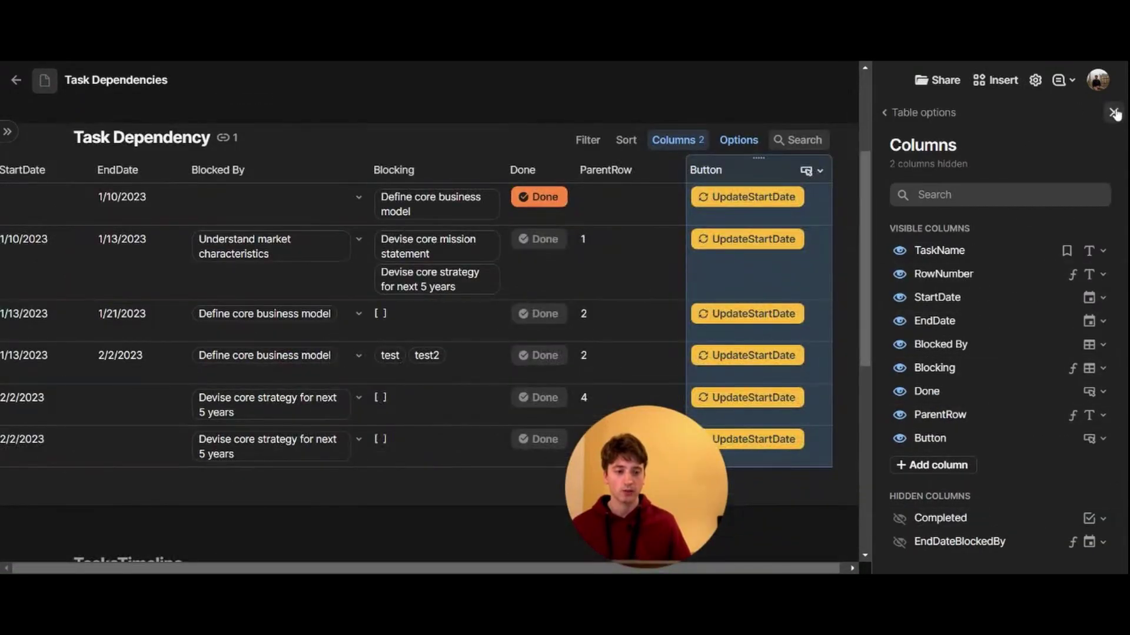
{"action": "left_click", "coordinate": [1112, 112]}
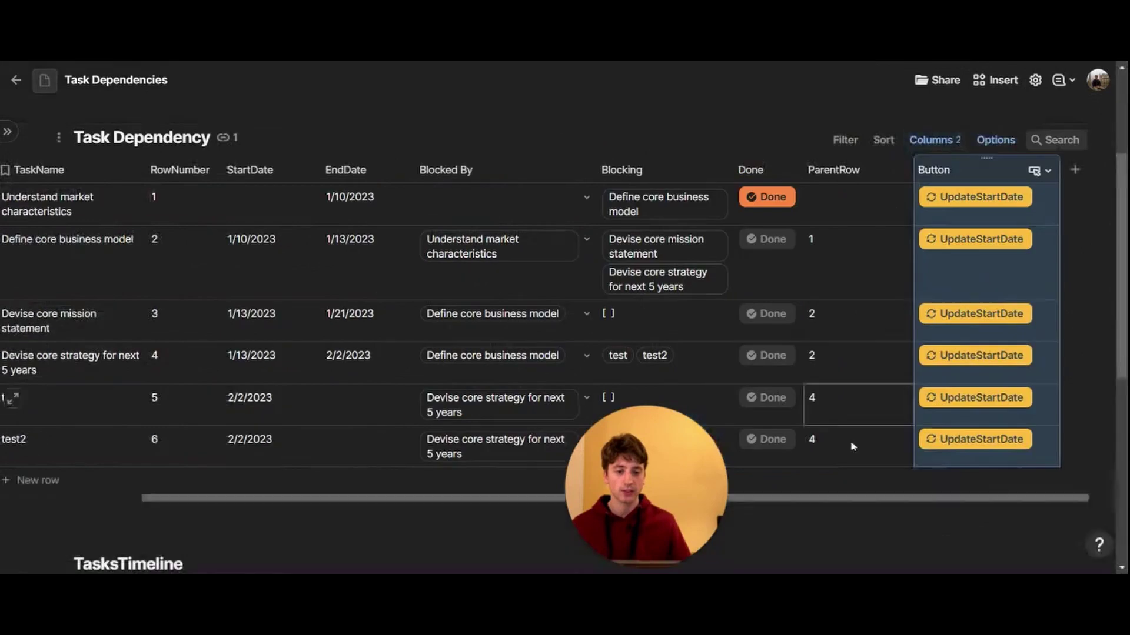
Step: Examine the UpdateStartDate button's Modify rows action, including the EndDateBlockedBy formula for StartDate and its color and icon settings
{"action": "left_click", "coordinate": [1010, 200]}
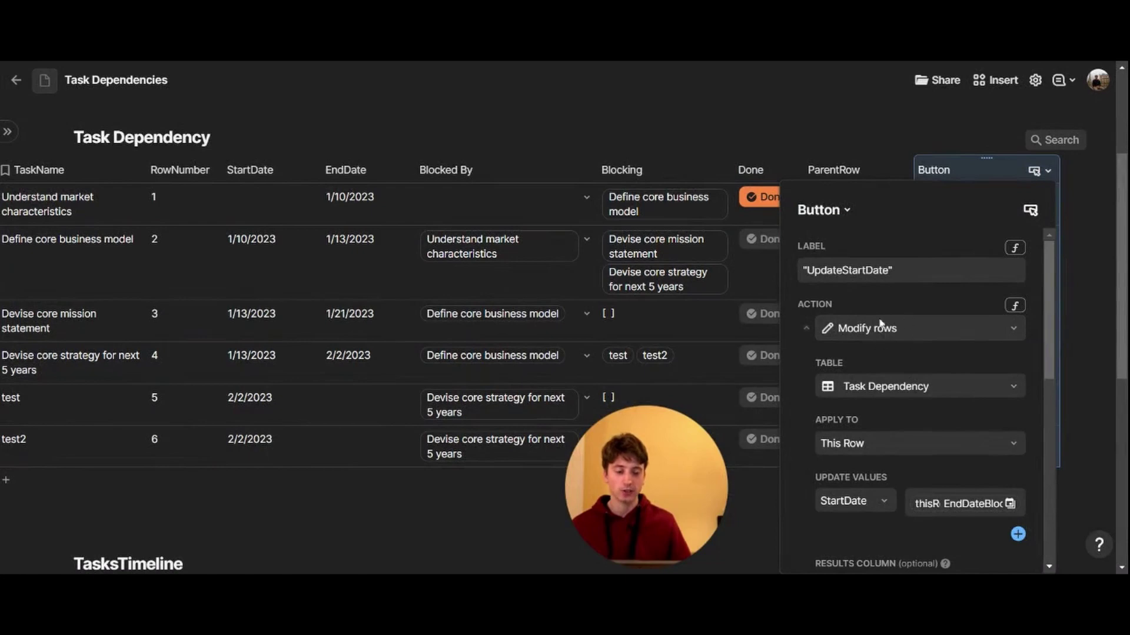
{"action": "scroll", "coordinate": [916, 334], "scroll_direction": "down", "scroll_amount": 2}
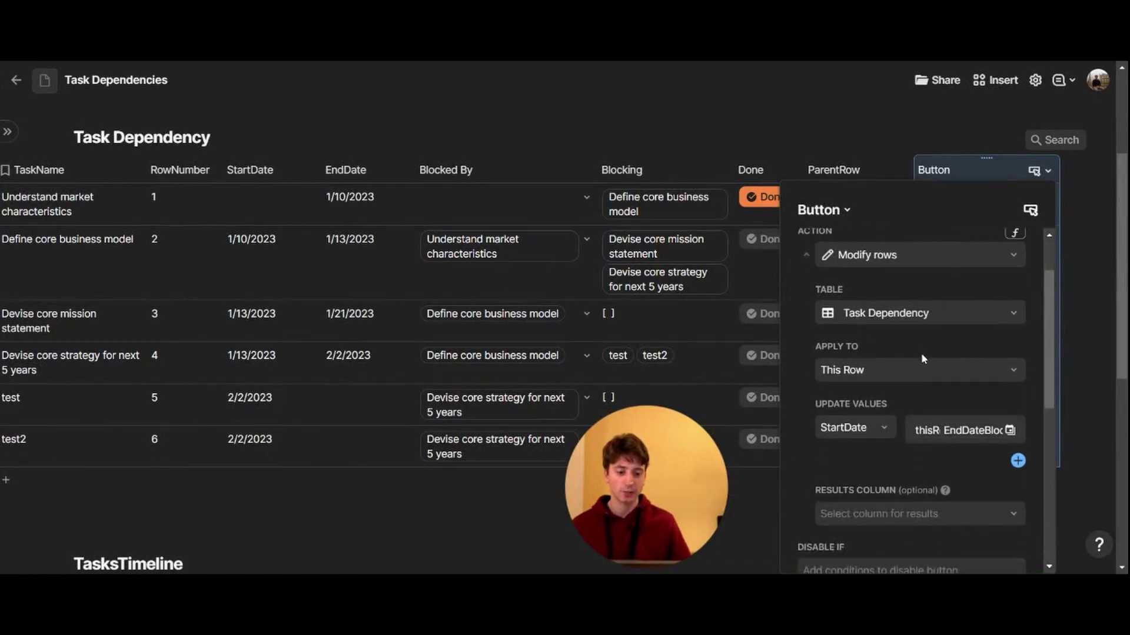
{"action": "scroll", "coordinate": [921, 358], "scroll_direction": "down", "scroll_amount": 2}
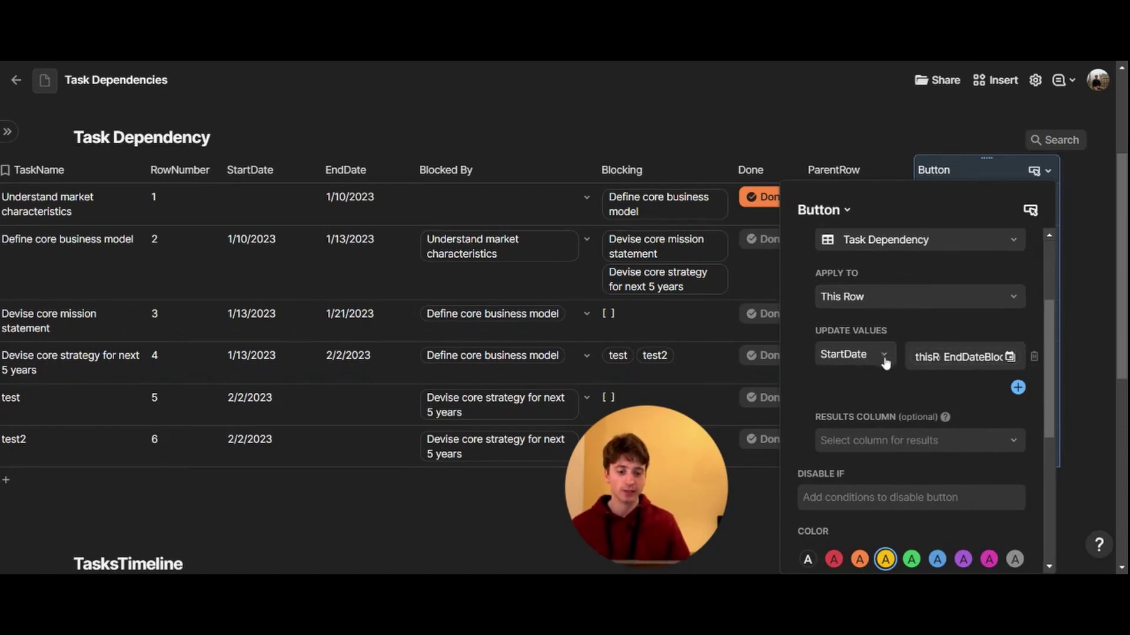
{"action": "left_click", "coordinate": [919, 366]}
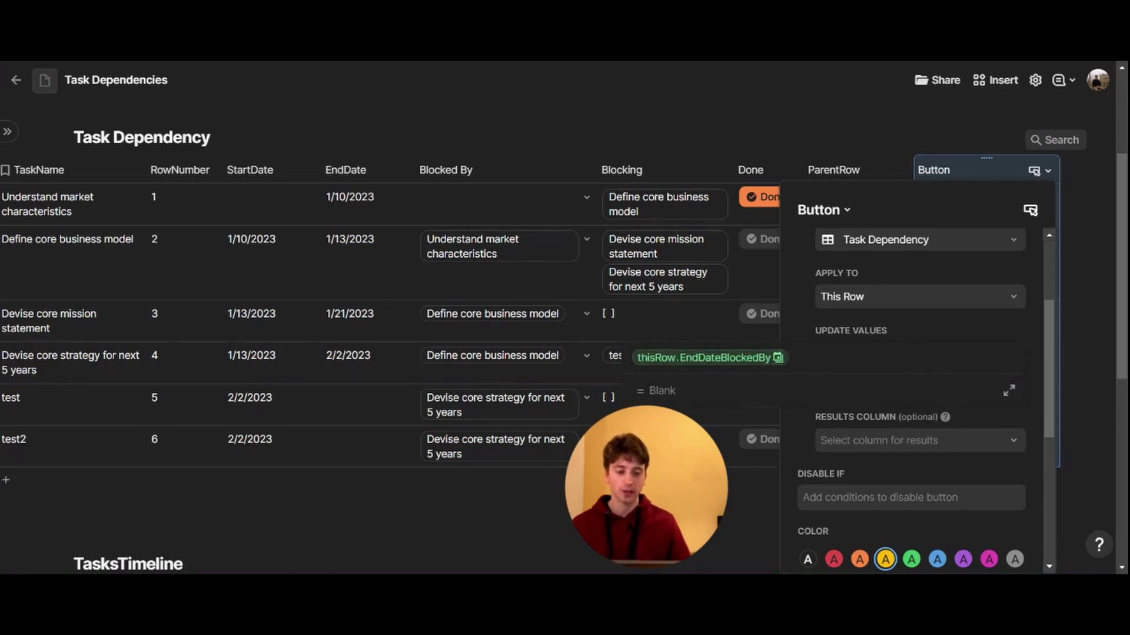
{"action": "left_click", "coordinate": [799, 310]}
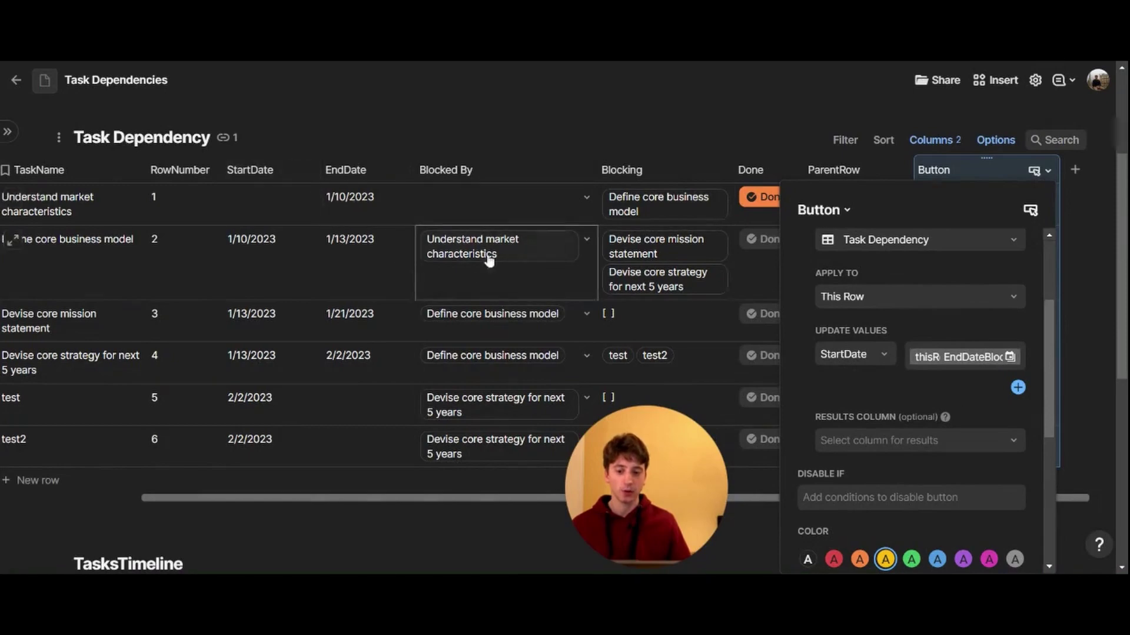
{"action": "mouse_move", "coordinate": [520, 252]}
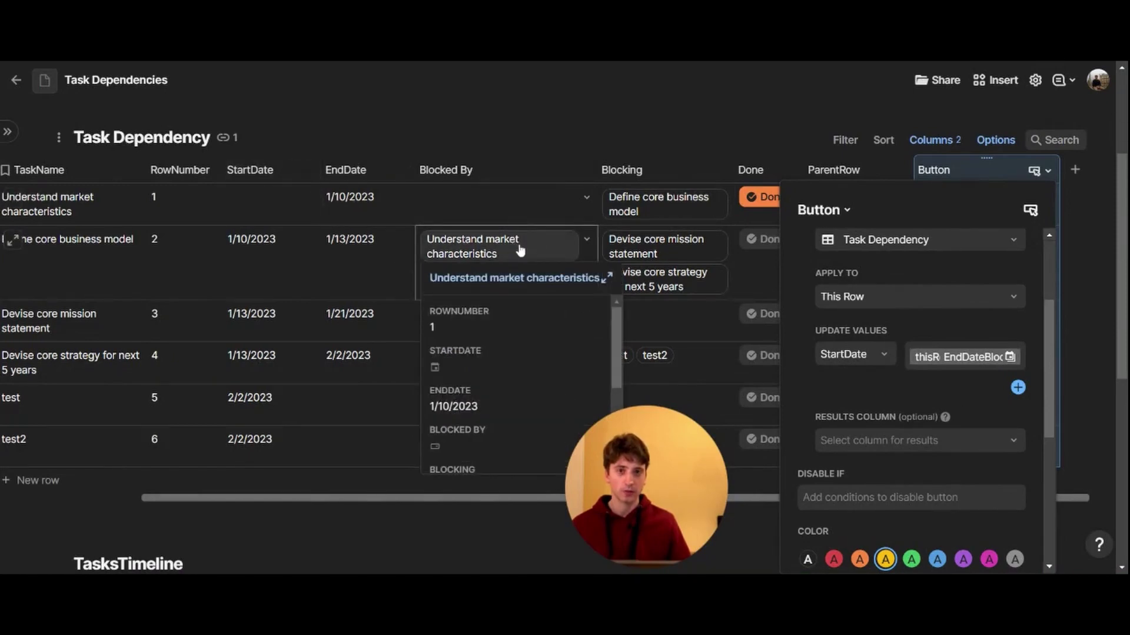
{"action": "scroll", "coordinate": [903, 399], "scroll_direction": "down", "scroll_amount": 7}
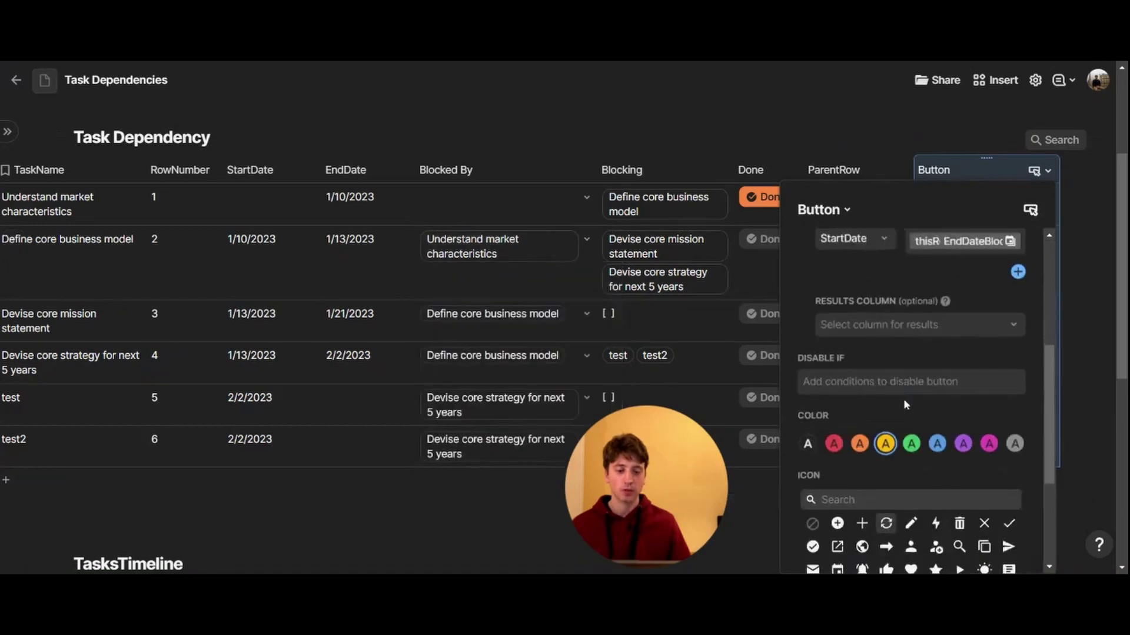
{"action": "scroll", "coordinate": [887, 371], "scroll_direction": "up", "scroll_amount": 1}
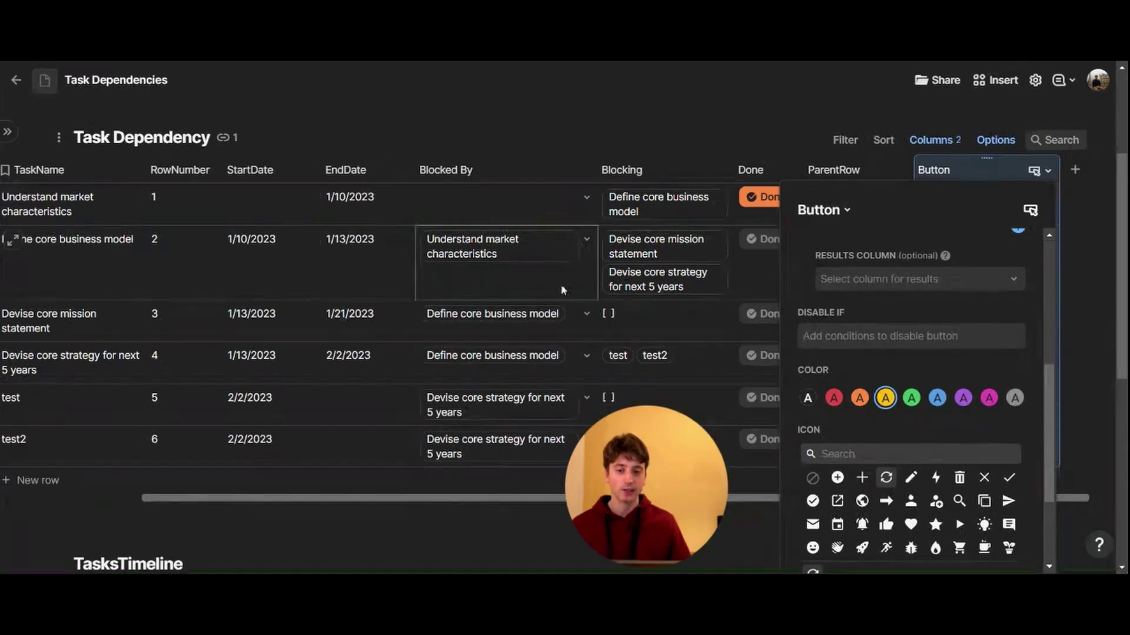
{"action": "key", "text": "Escape"}
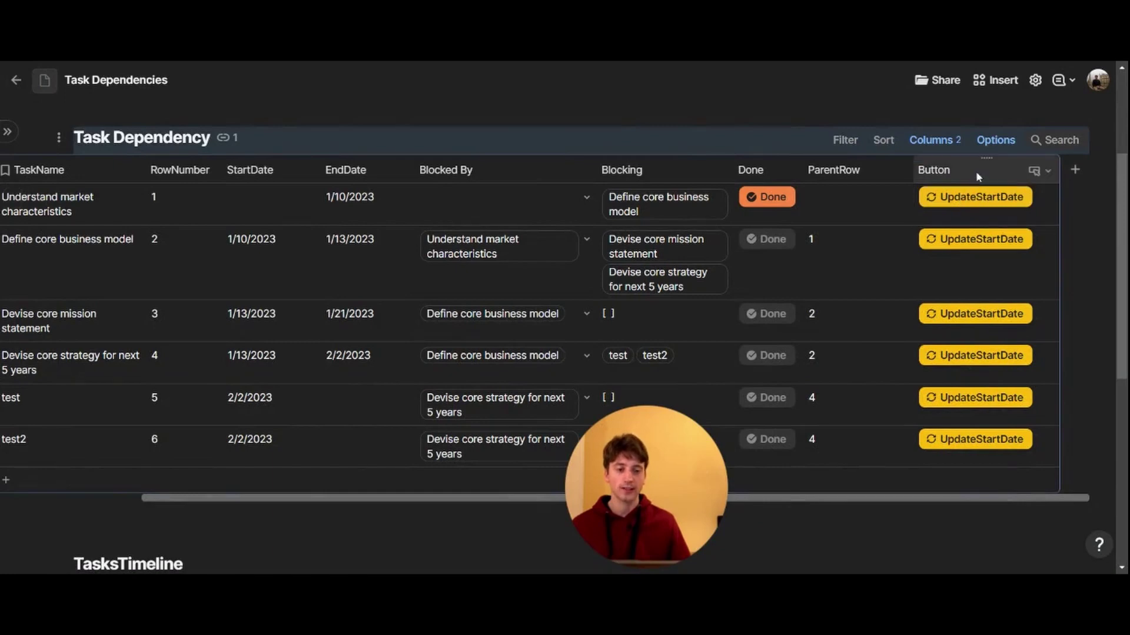
Step: Hide the Button column from the Task Dependency table again
{"action": "left_click", "coordinate": [973, 171]}
{"action": "right_click", "coordinate": [973, 171]}
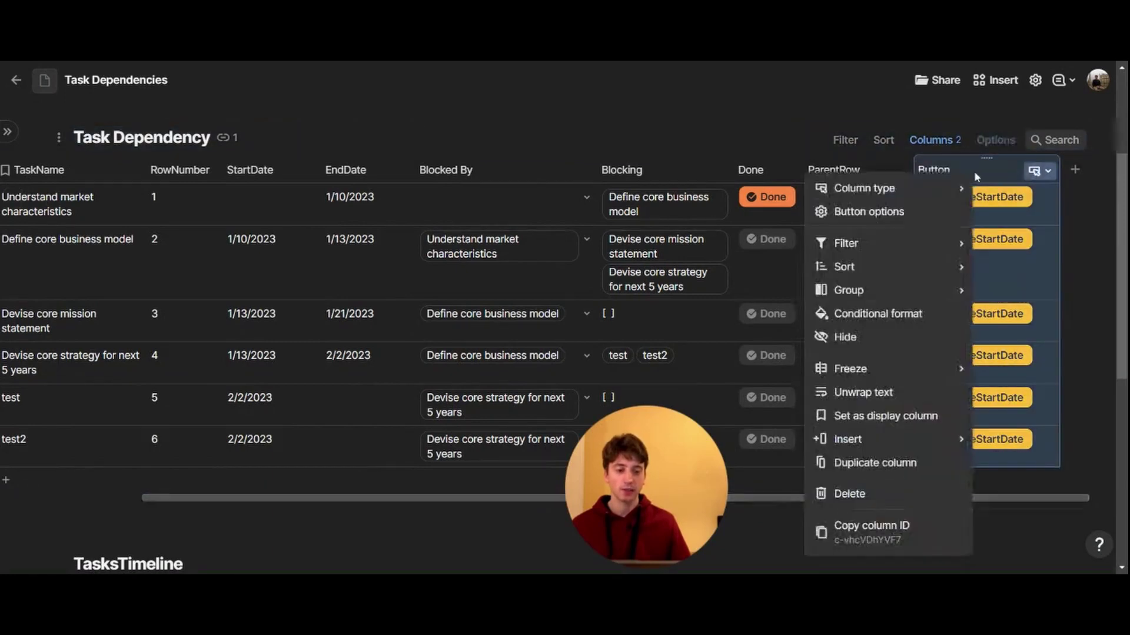
{"action": "left_click", "coordinate": [881, 341]}
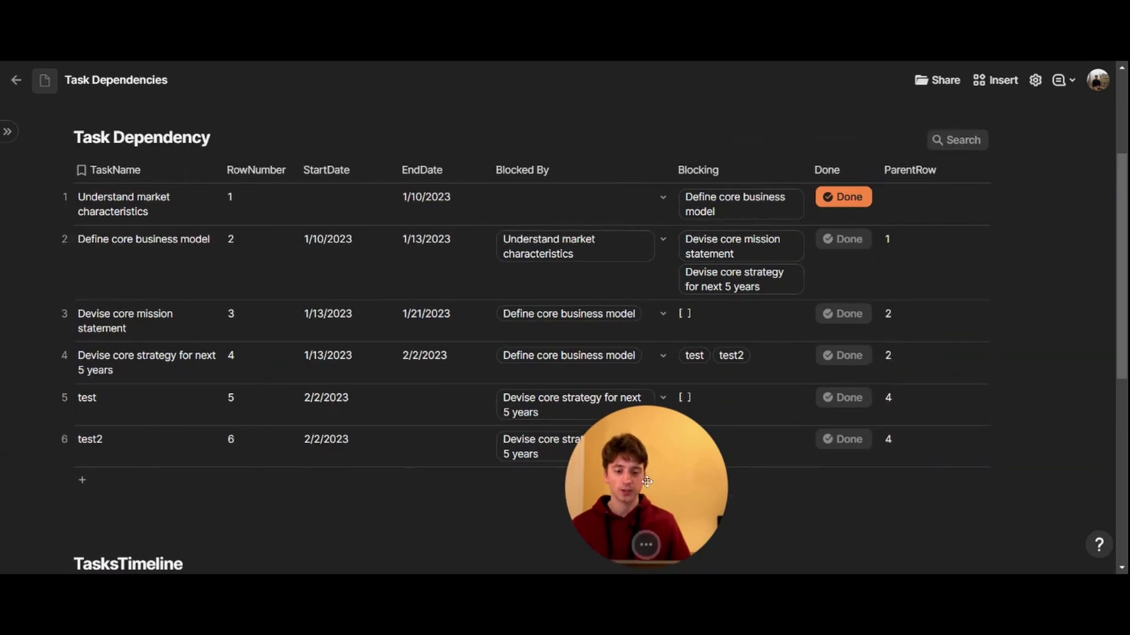
{"action": "left_click_drag", "start_coordinate": [658, 528], "coordinate": [1052, 528]}
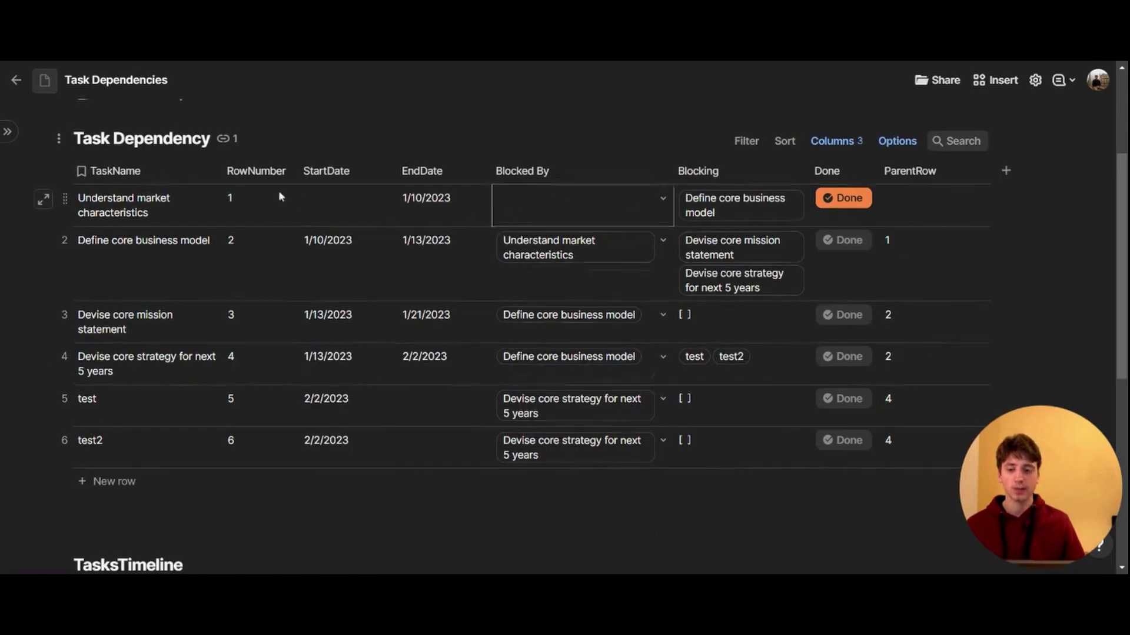
Step: Open the Understand market characteristics row's layout for editing and review its fields, Blocked By and Blocking tables, and hidden columns
{"action": "scroll", "coordinate": [48, 264], "scroll_direction": "up", "scroll_amount": 1}
{"action": "left_click", "coordinate": [41, 273]}
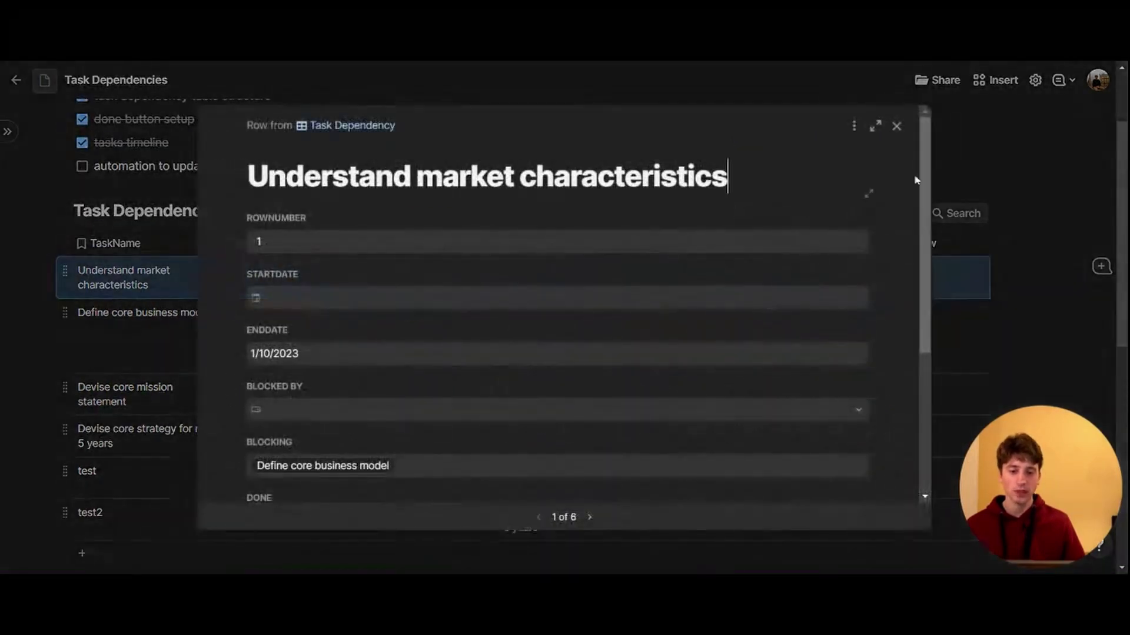
{"action": "left_click", "coordinate": [852, 127]}
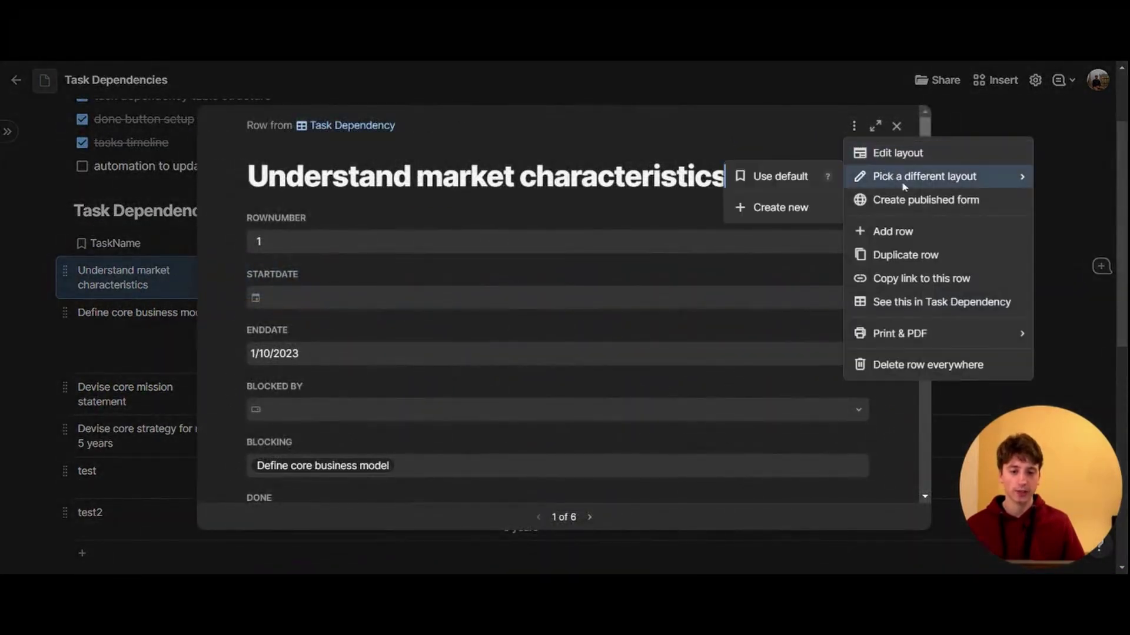
{"action": "key", "text": "Return"}
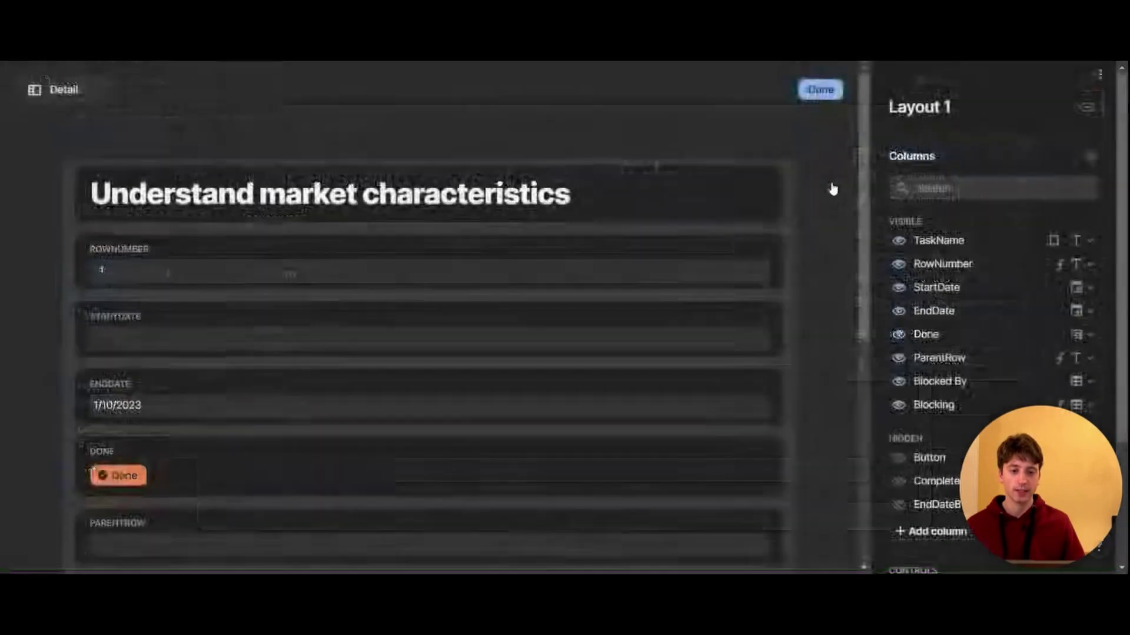
{"action": "scroll", "coordinate": [257, 348], "scroll_direction": "down", "scroll_amount": 5}
{"action": "scroll", "coordinate": [258, 350], "scroll_direction": "down", "scroll_amount": 2}
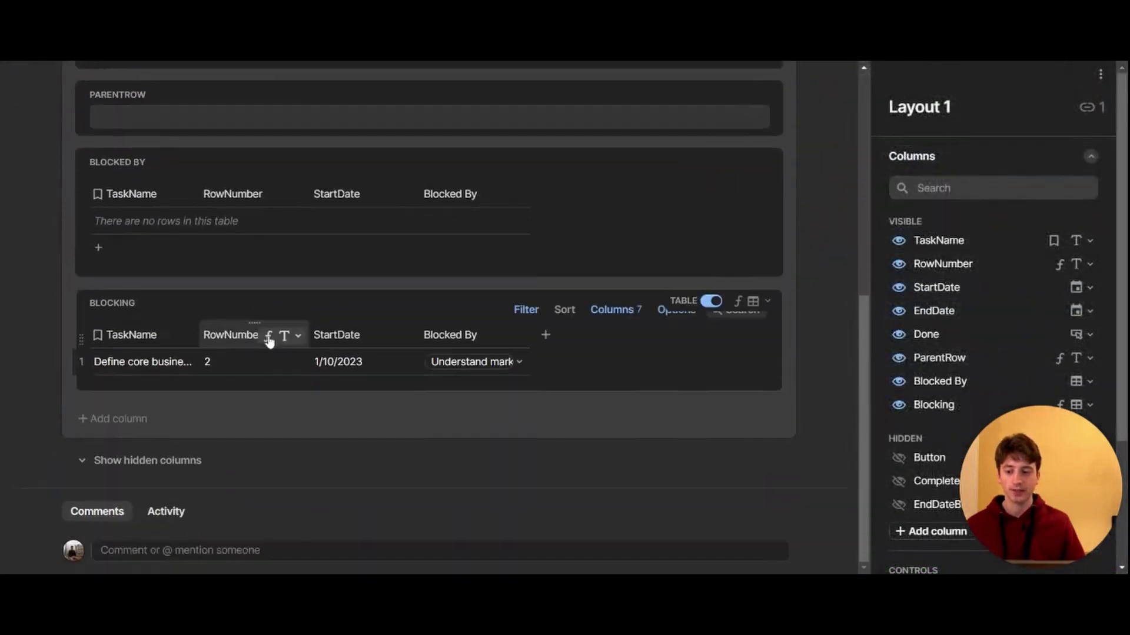
{"action": "scroll", "coordinate": [267, 333], "scroll_direction": "up", "scroll_amount": 5}
{"action": "scroll", "coordinate": [251, 351], "scroll_direction": "down", "scroll_amount": 3}
{"action": "scroll", "coordinate": [252, 341], "scroll_direction": "down", "scroll_amount": 3}
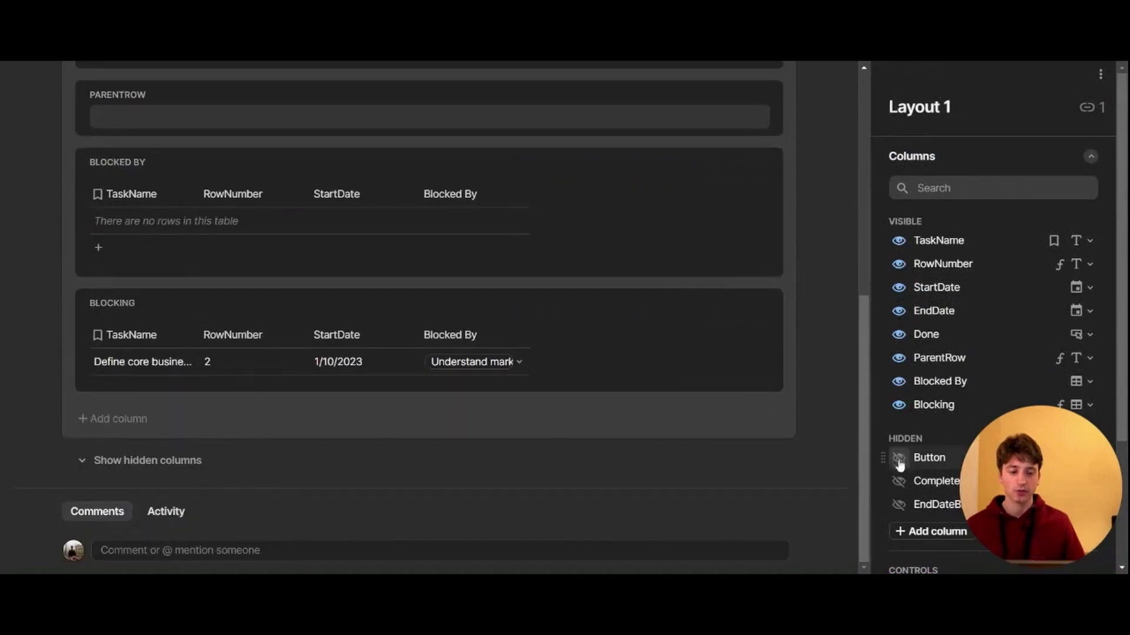
{"action": "scroll", "coordinate": [941, 377], "scroll_direction": "down", "scroll_amount": 3}
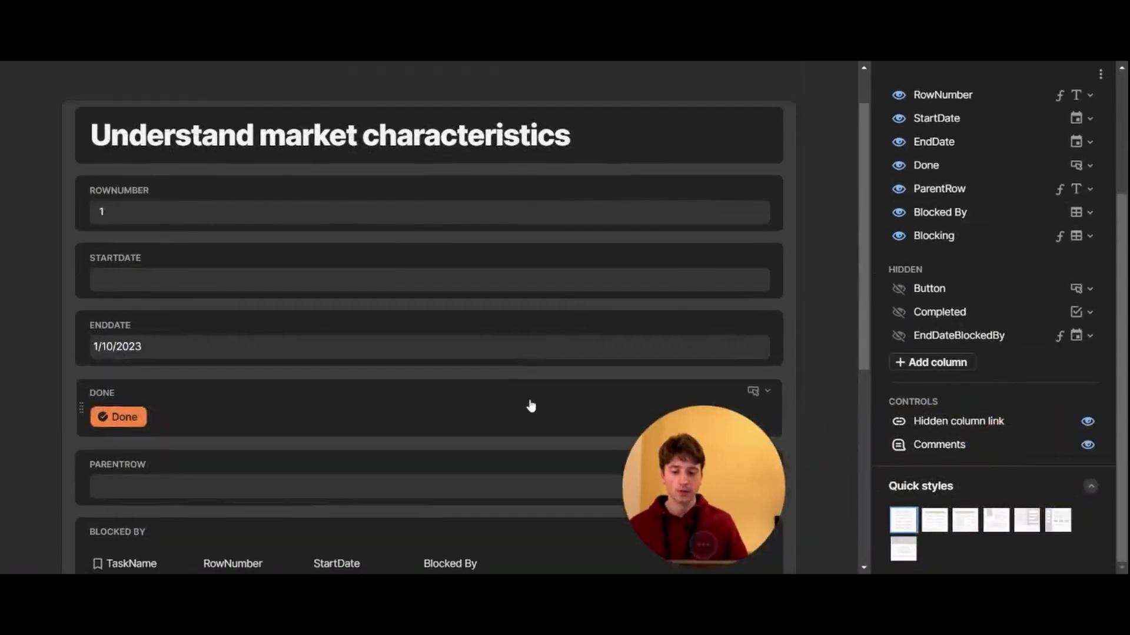
Step: Hide the Hidden column link control in Layout 1 and return to the Task Dependencies page
{"action": "scroll", "coordinate": [531, 406], "scroll_direction": "down", "scroll_amount": 5}
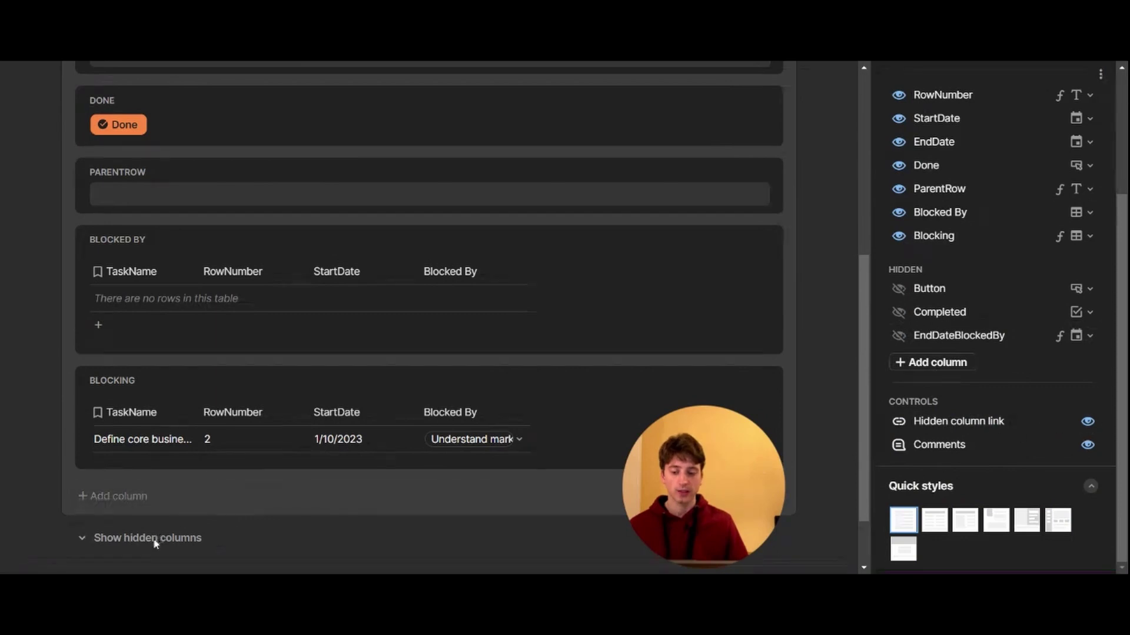
{"action": "left_click", "coordinate": [1086, 423]}
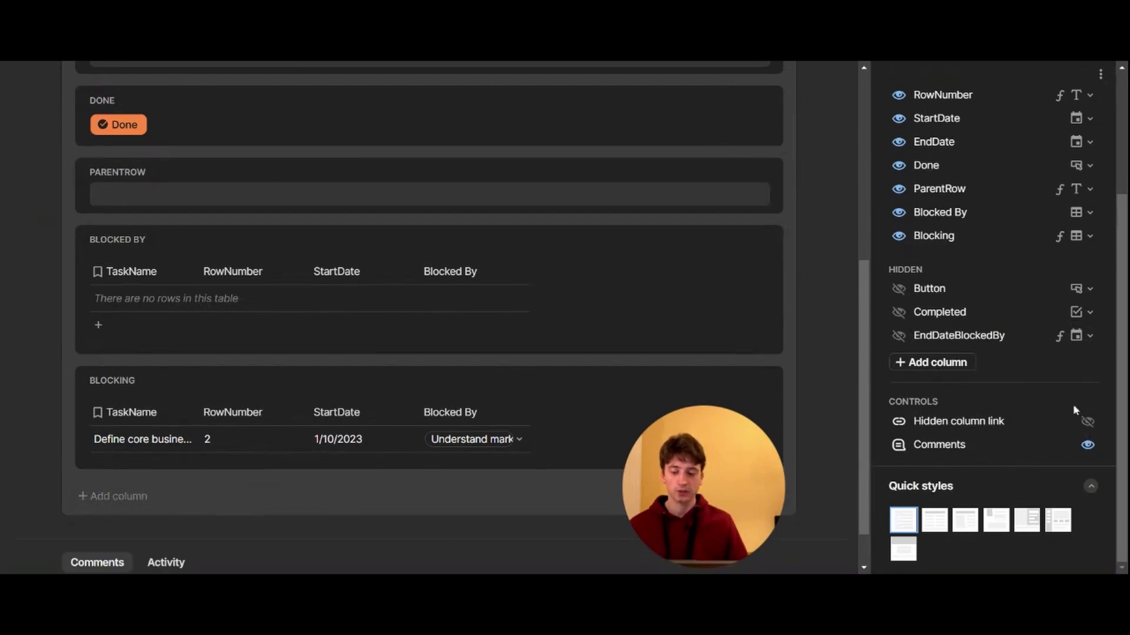
{"action": "scroll", "coordinate": [371, 456], "scroll_direction": "down", "scroll_amount": 1}
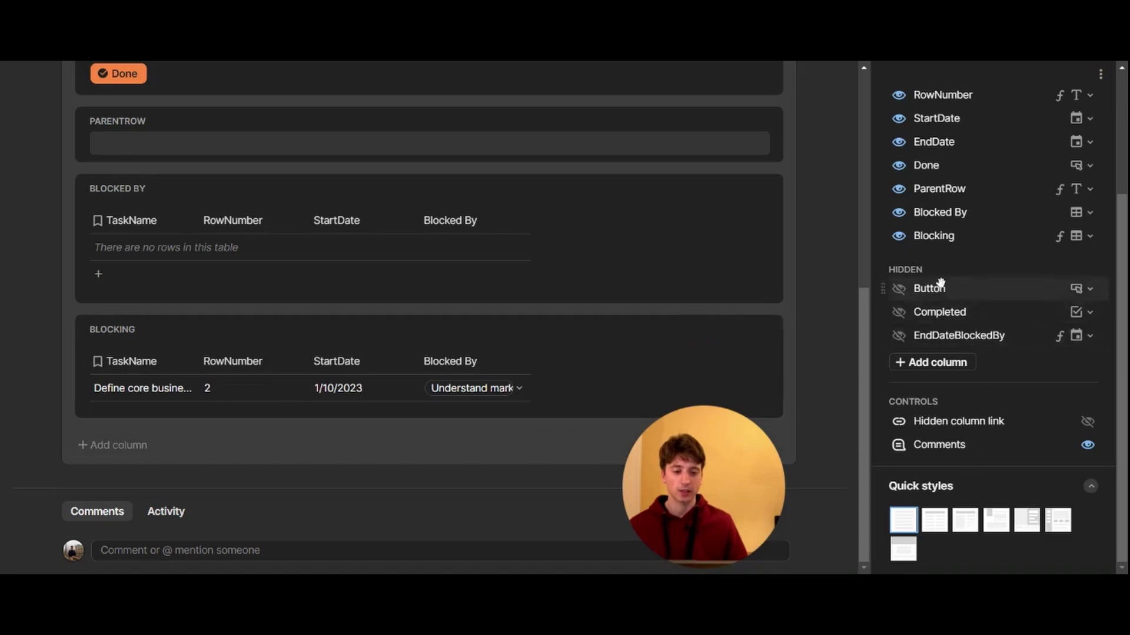
{"action": "scroll", "coordinate": [1038, 400], "scroll_direction": "up", "scroll_amount": 3}
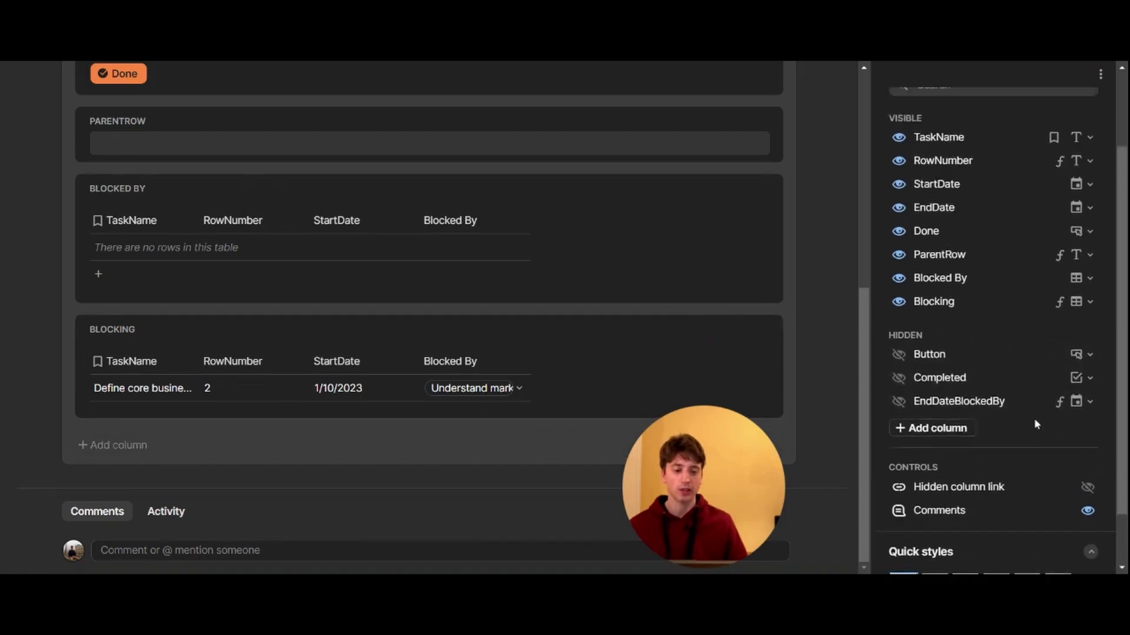
{"action": "scroll", "coordinate": [680, 279], "scroll_direction": "up", "scroll_amount": 10}
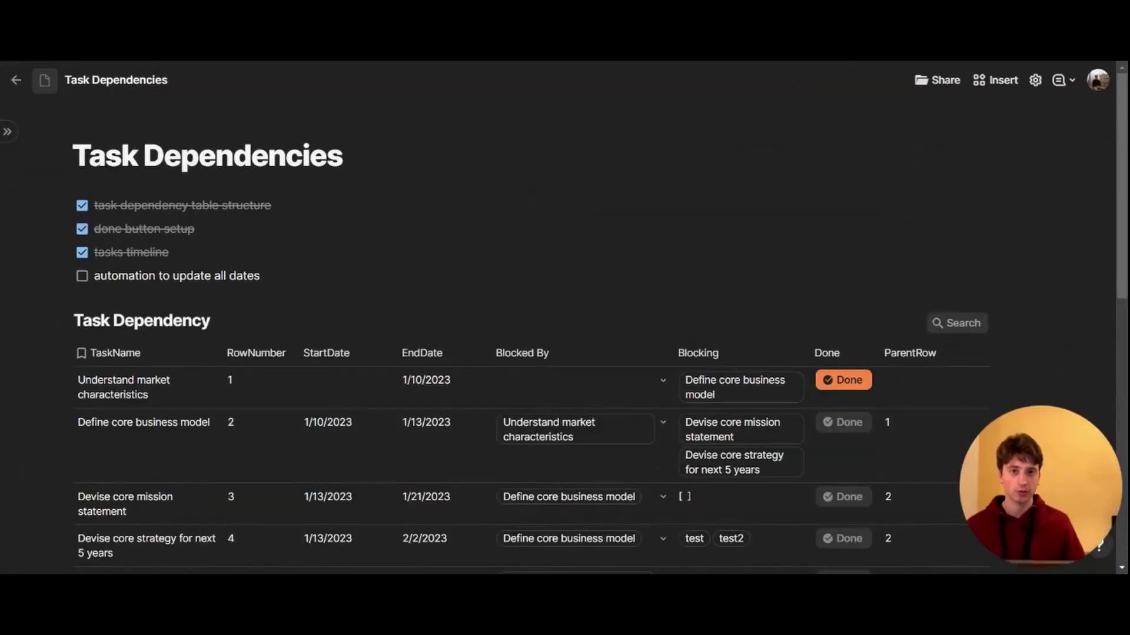
Step: Check off "automation to update all dates" in the page's checklist and look over the task table and timeline
{"action": "left_click", "coordinate": [82, 276]}
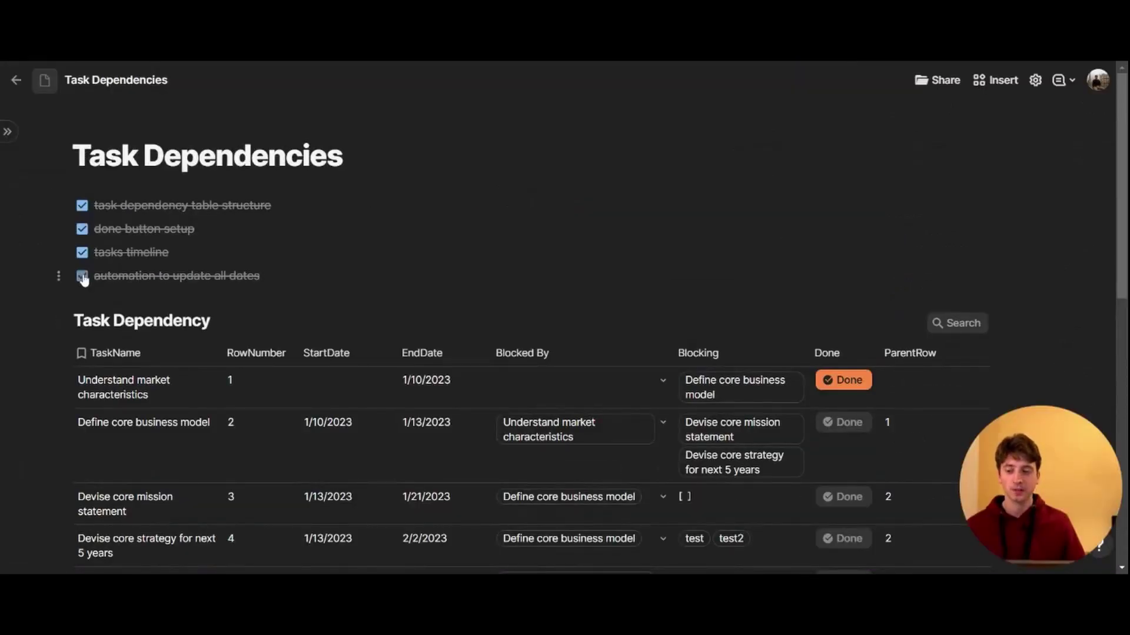
{"action": "scroll", "coordinate": [535, 506], "scroll_direction": "down", "scroll_amount": 5}
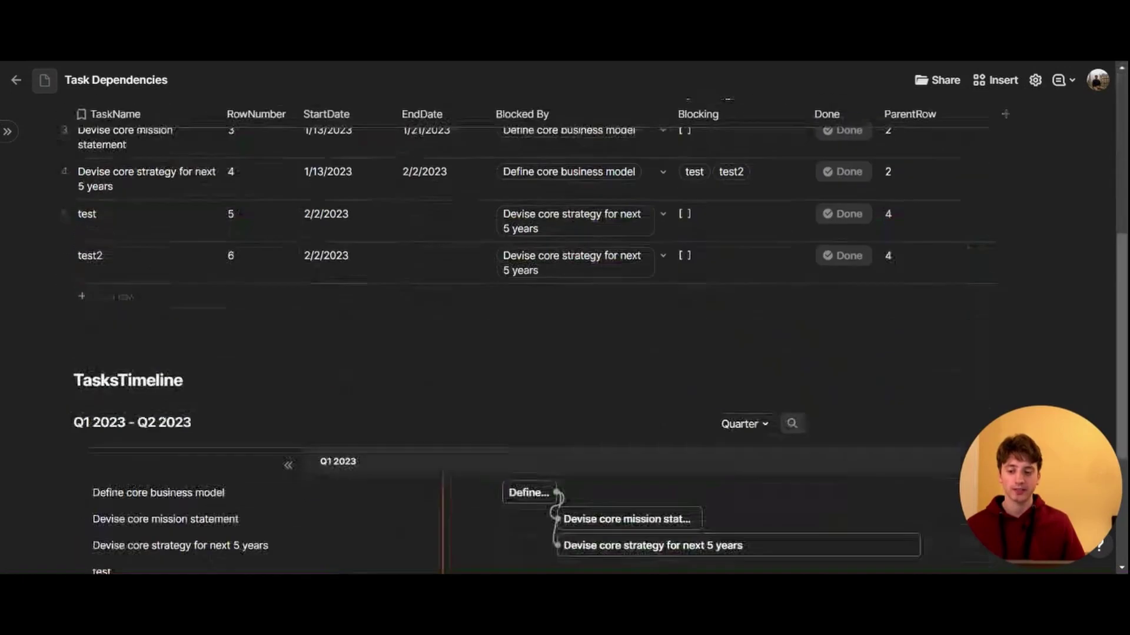
{"action": "scroll", "coordinate": [596, 471], "scroll_direction": "up", "scroll_amount": 3}
{"action": "scroll", "coordinate": [596, 471], "scroll_direction": "up", "scroll_amount": 2}
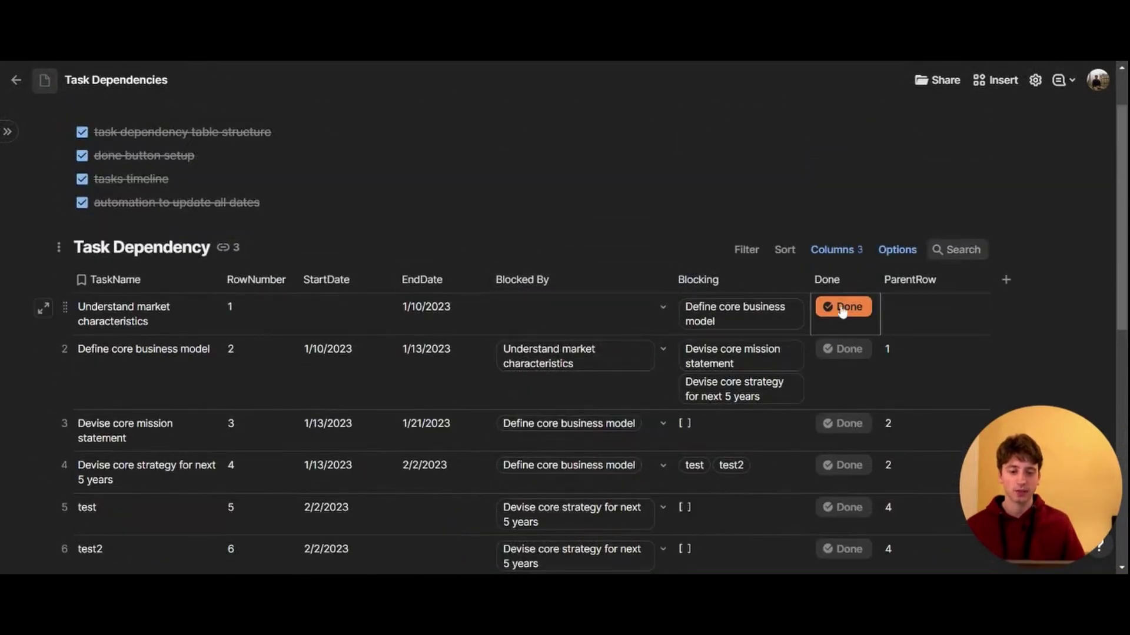
Step: Mark the Define core business model task as done and review the tasks that depend on it
{"action": "left_click", "coordinate": [843, 349]}
{"action": "scroll", "coordinate": [850, 348], "scroll_direction": "down", "scroll_amount": 2}
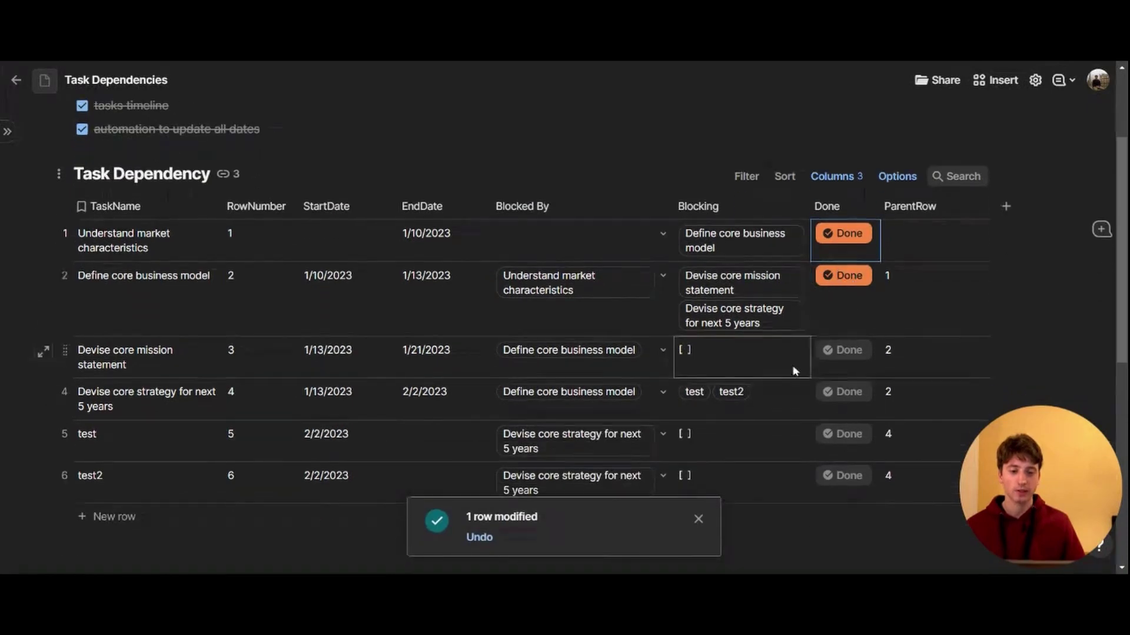
{"action": "scroll", "coordinate": [792, 370], "scroll_direction": "up", "scroll_amount": 2}
{"action": "scroll", "coordinate": [598, 235], "scroll_direction": "down", "scroll_amount": 2}
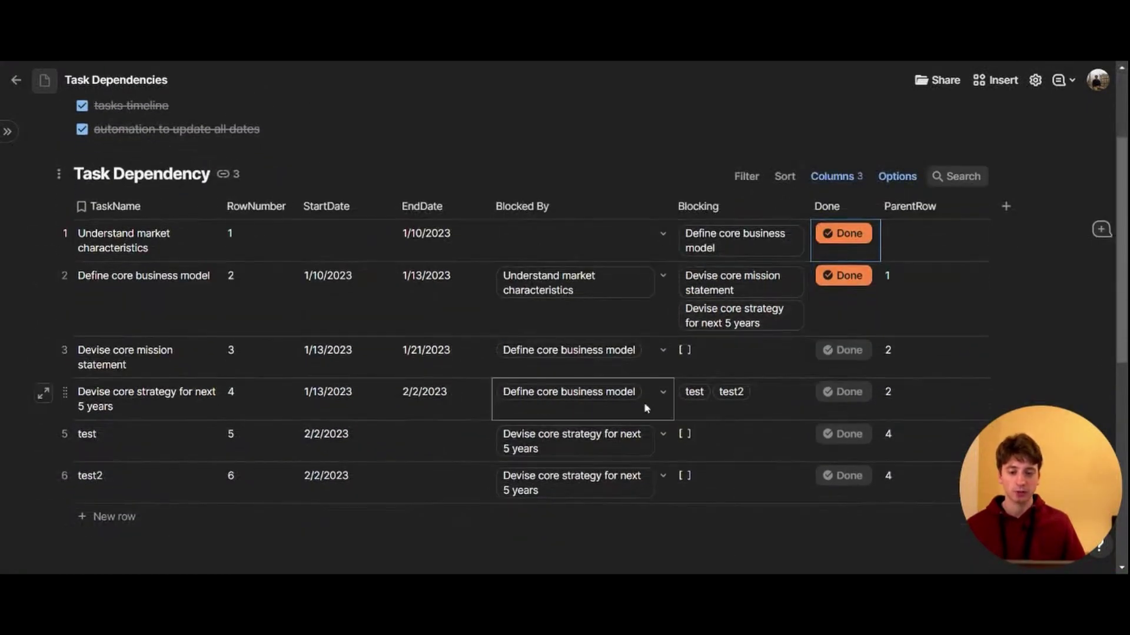
{"action": "scroll", "coordinate": [680, 372], "scroll_direction": "up", "scroll_amount": 2}
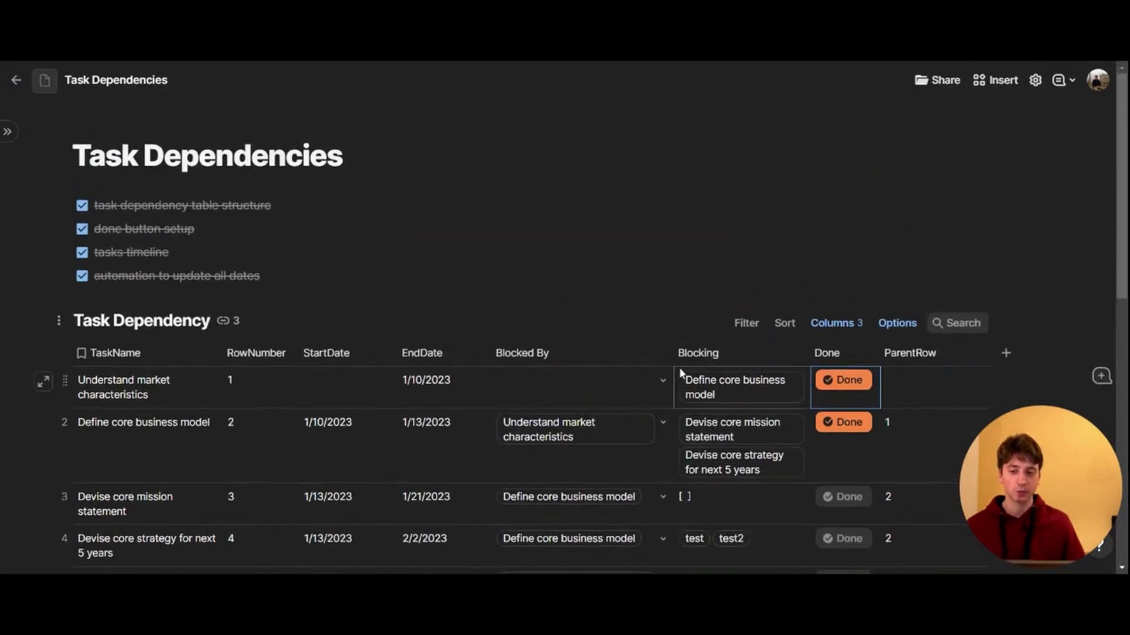